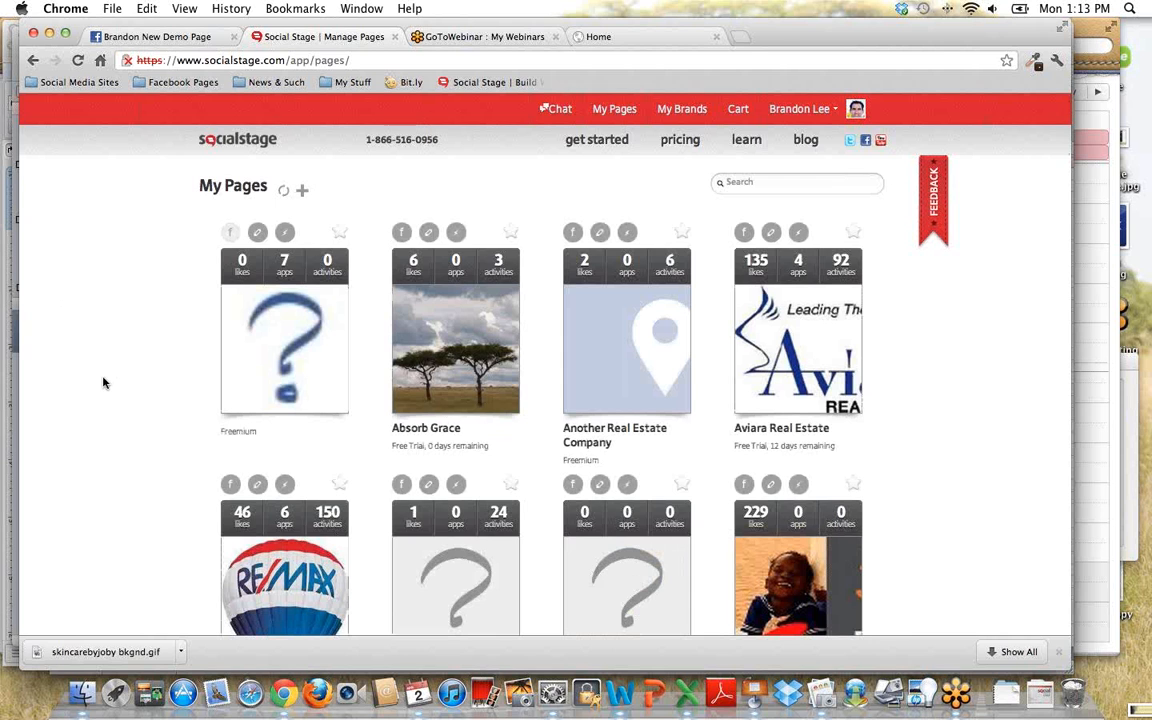
# - Find Brandon New Demo Page among the managed pages and open its management section
pyautogui.scroll(-3, 103, 382)
pyautogui.scroll(-4, 102, 378)
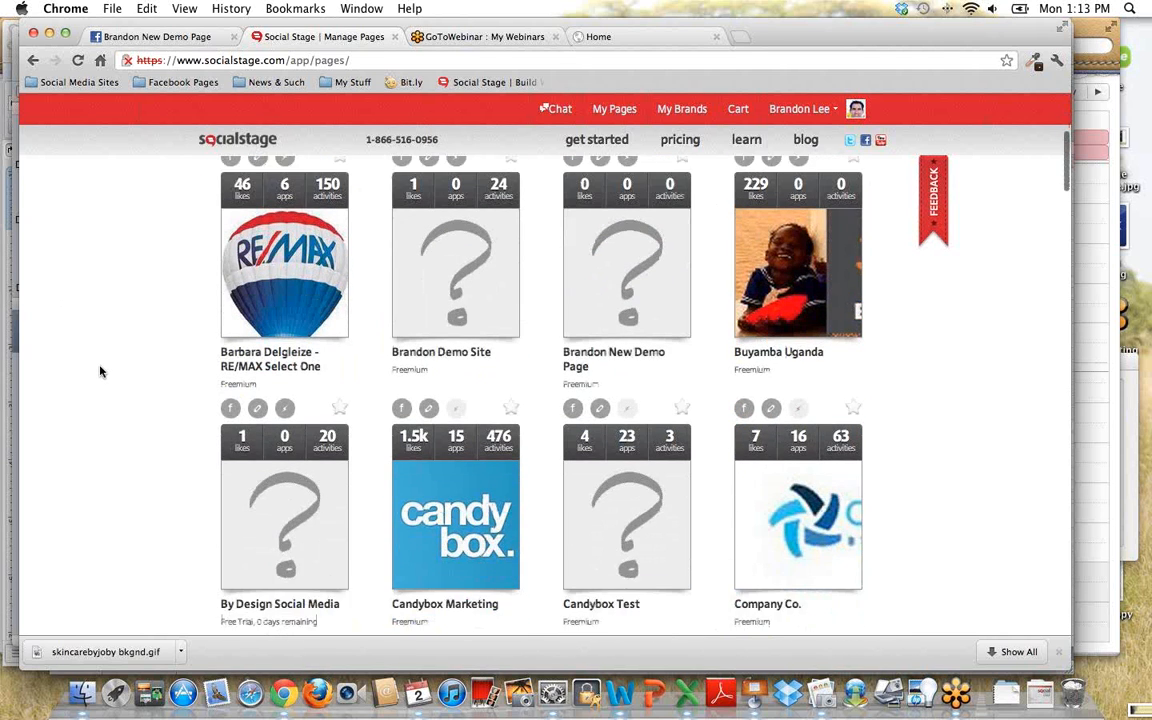
pyautogui.scroll(-1, 100, 372)
pyautogui.scroll(1, 99, 372)
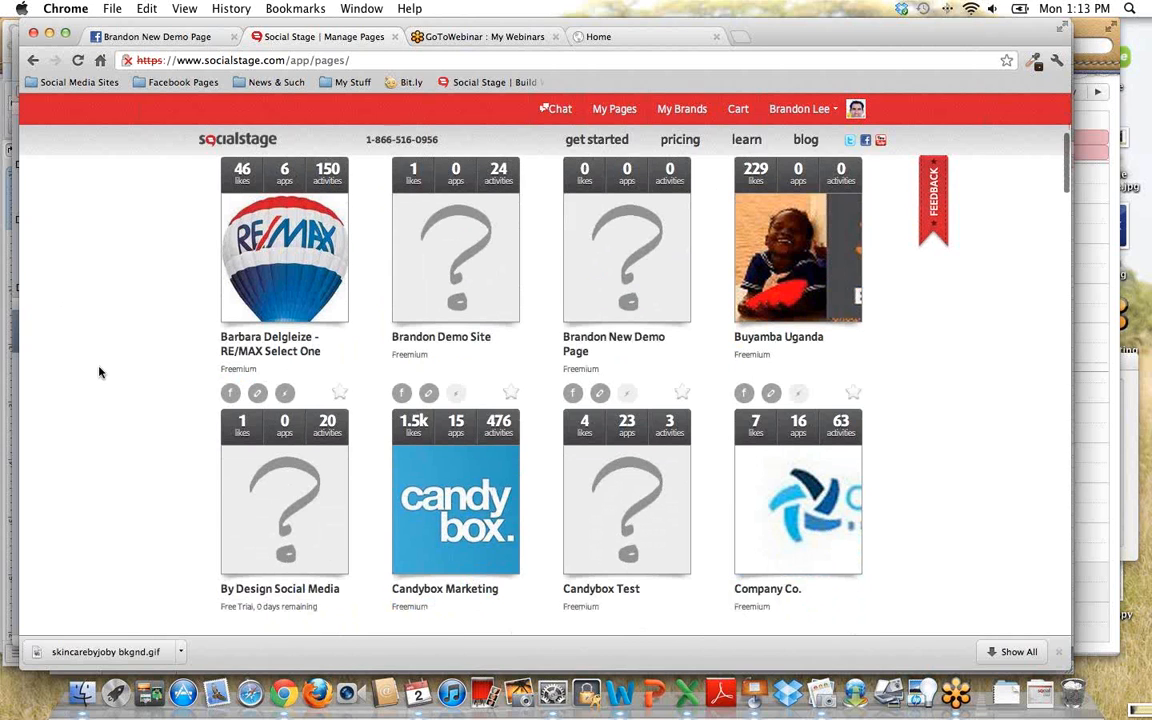
pyautogui.scroll(2, 99, 372)
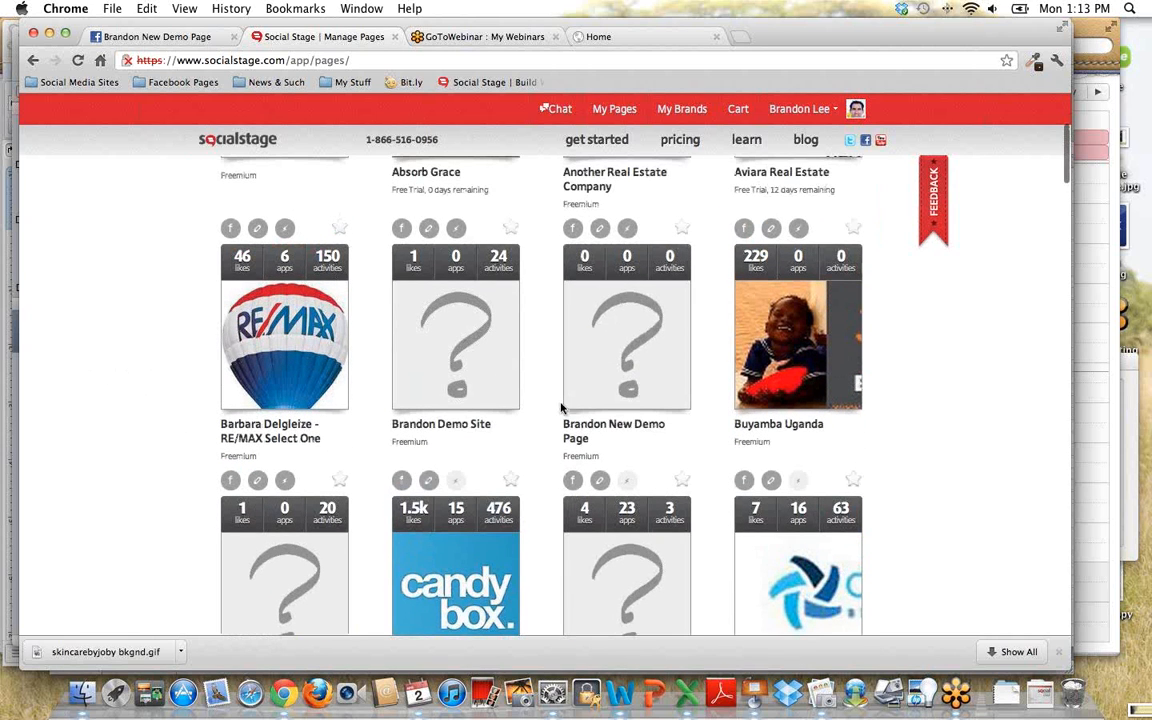
pyautogui.moveTo(626, 386)
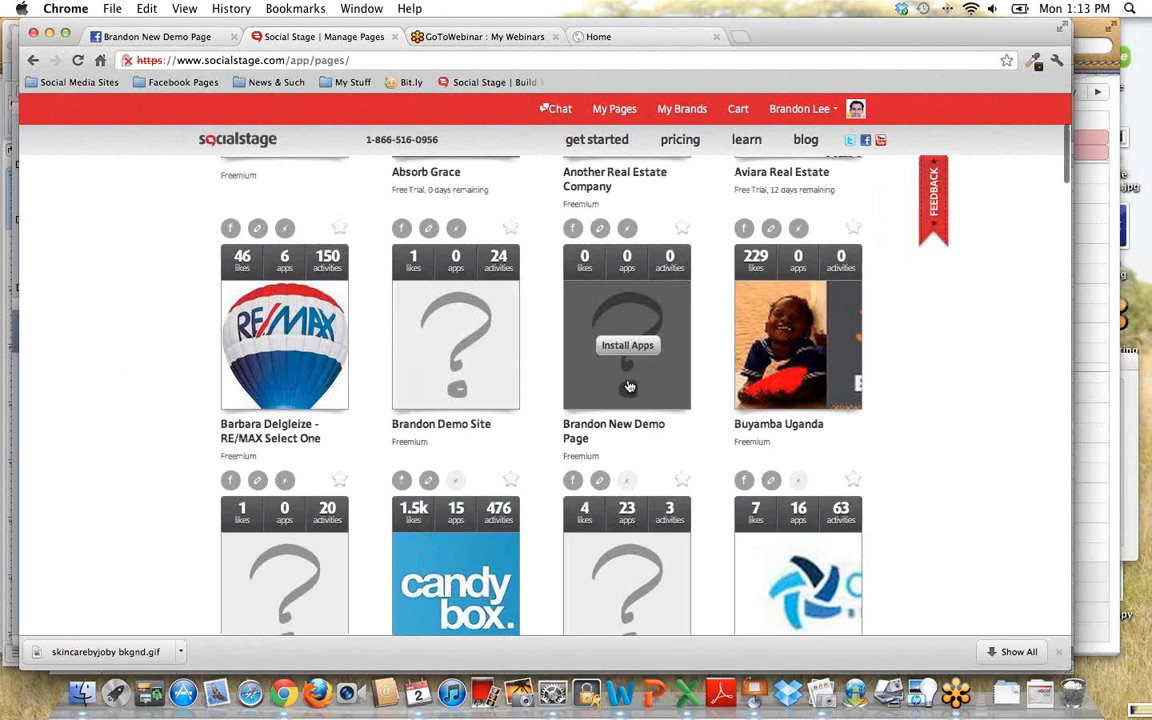
pyautogui.click(629, 386)
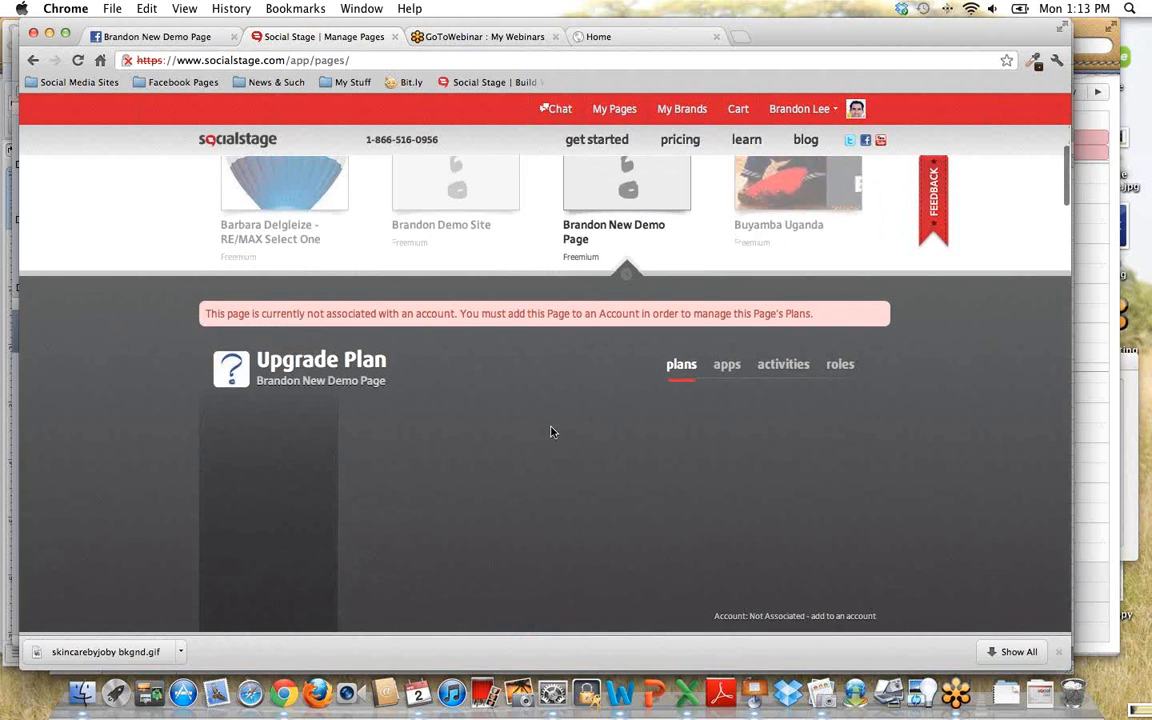
# - Show the apps available for the demo page and examine the website templates and individual apps offered
pyautogui.scroll(-1, 553, 432)
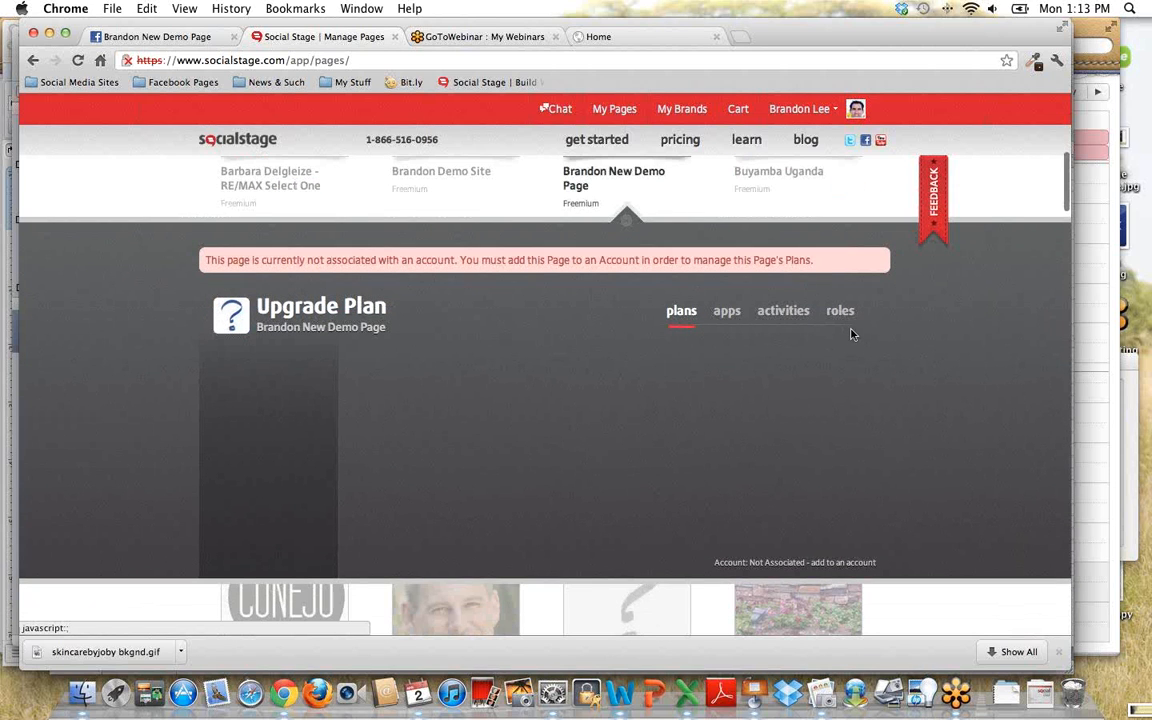
pyautogui.click(727, 314)
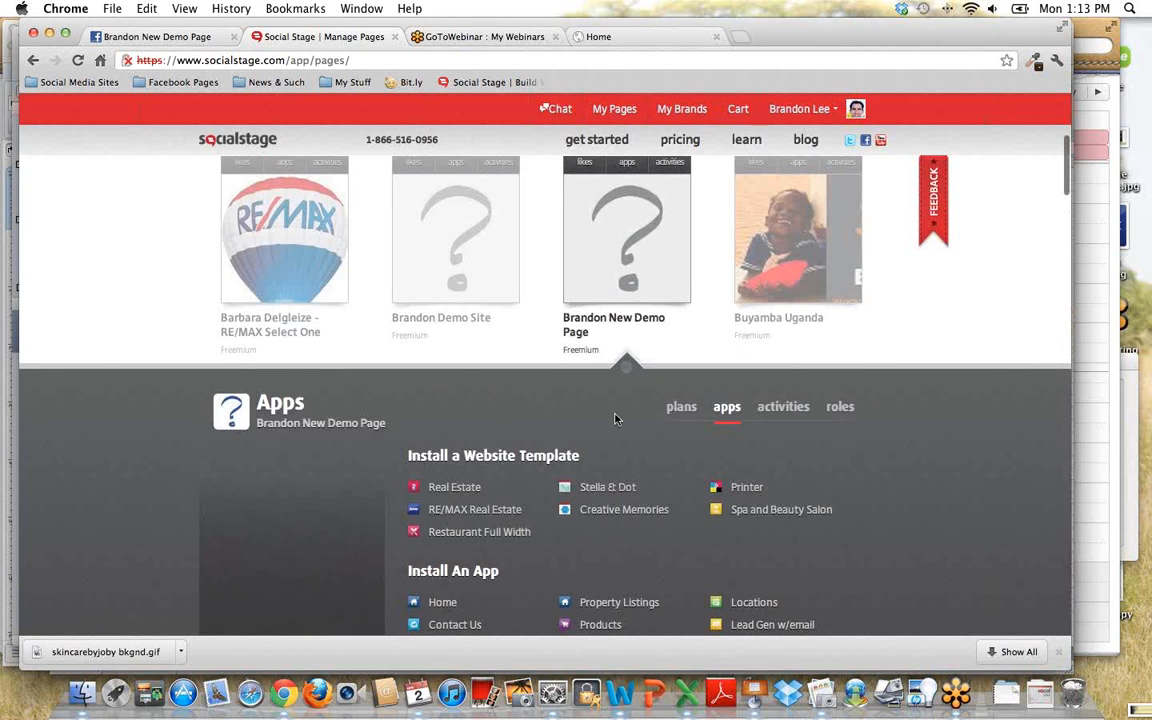
pyautogui.scroll(-2, 614, 419)
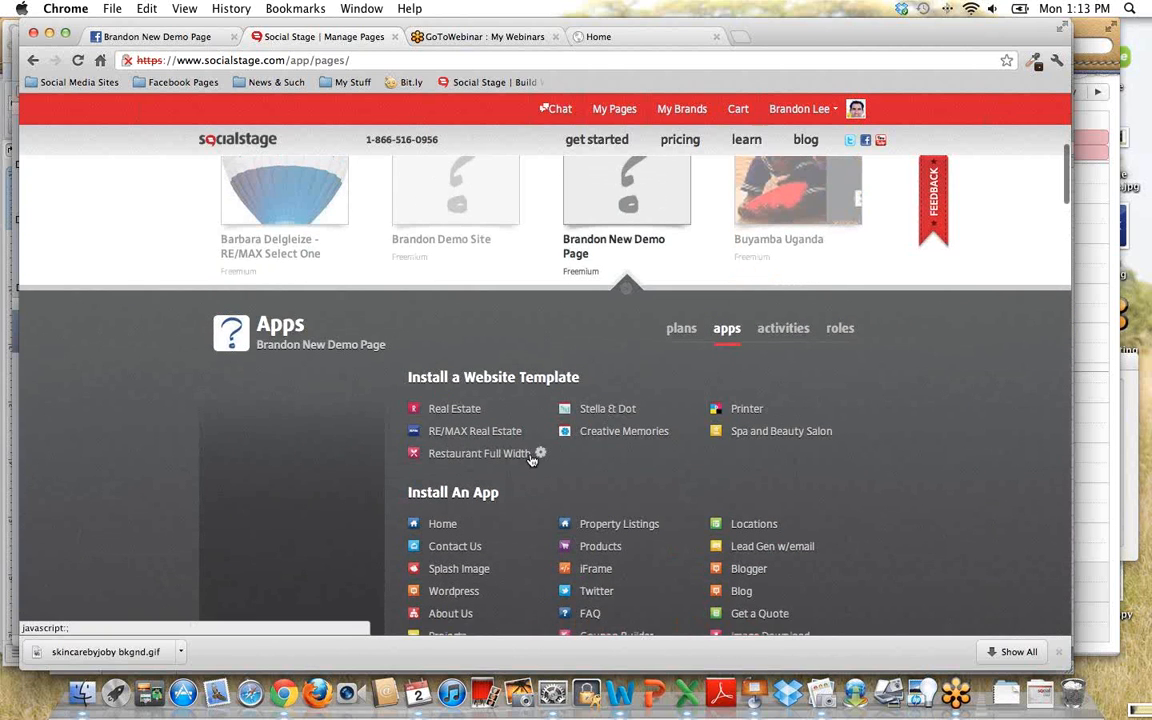
pyautogui.scroll(-2, 540, 452)
pyautogui.scroll(-1, 530, 458)
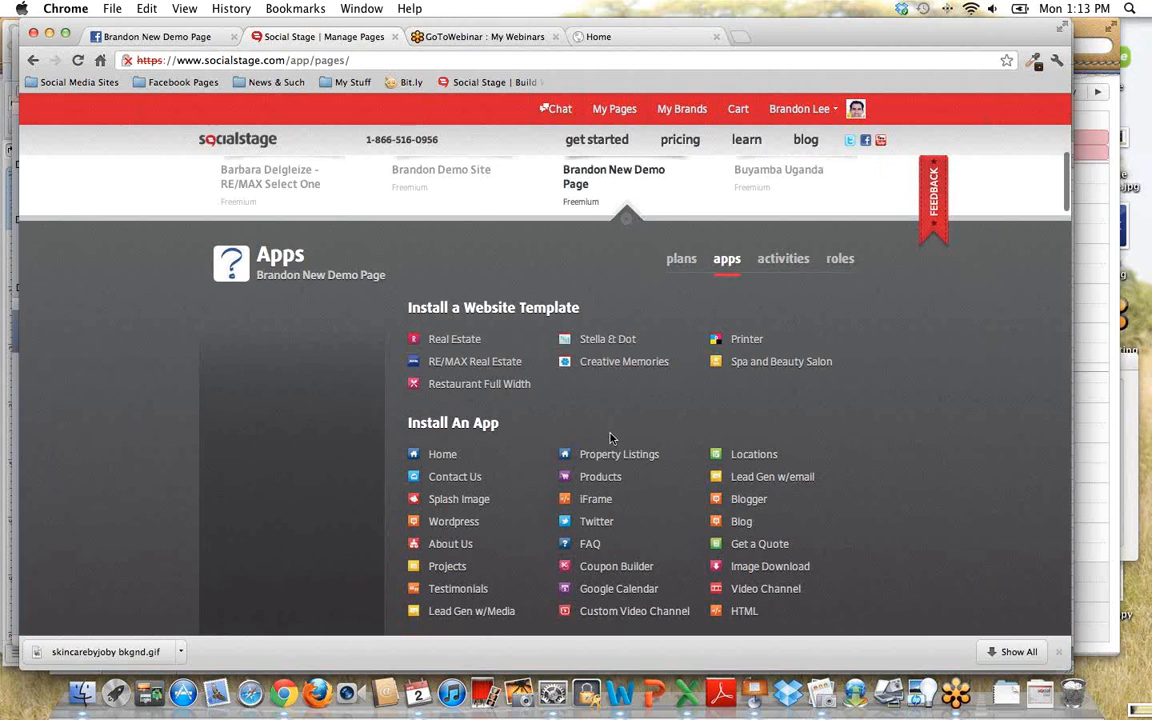
pyautogui.moveTo(445, 456)
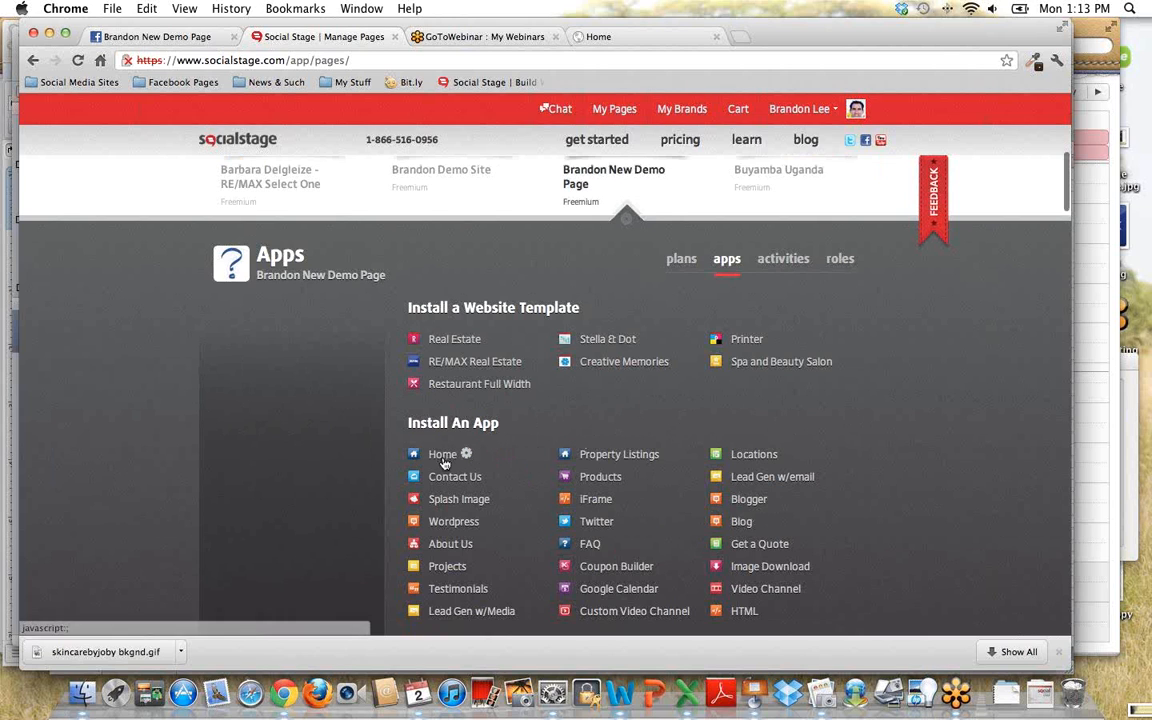
pyautogui.moveTo(517, 339)
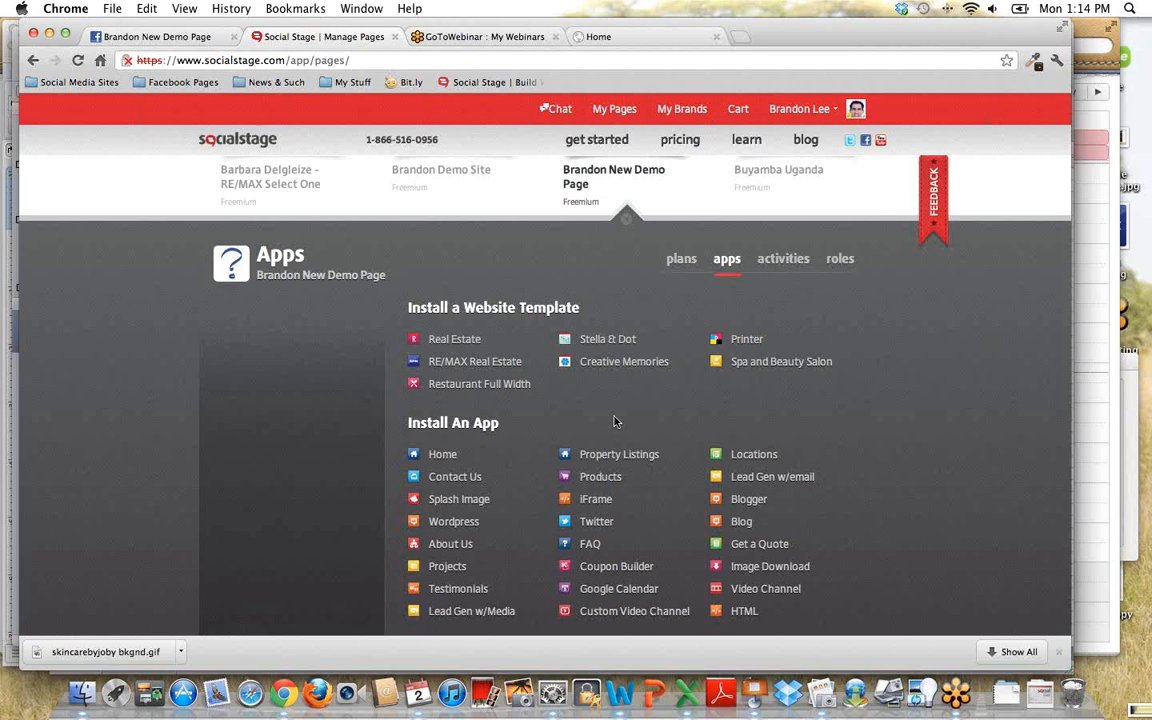
# - View the roles management section of the demo page
pyautogui.scroll(-1, 600, 405)
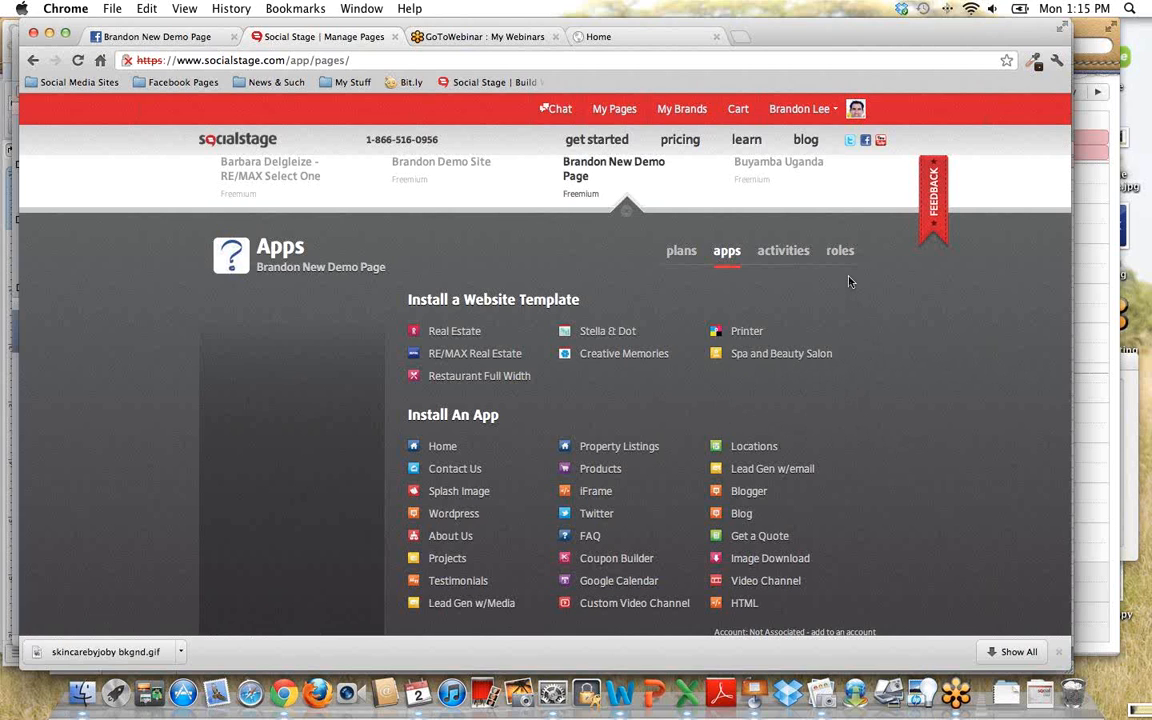
pyautogui.scroll(-1, 847, 270)
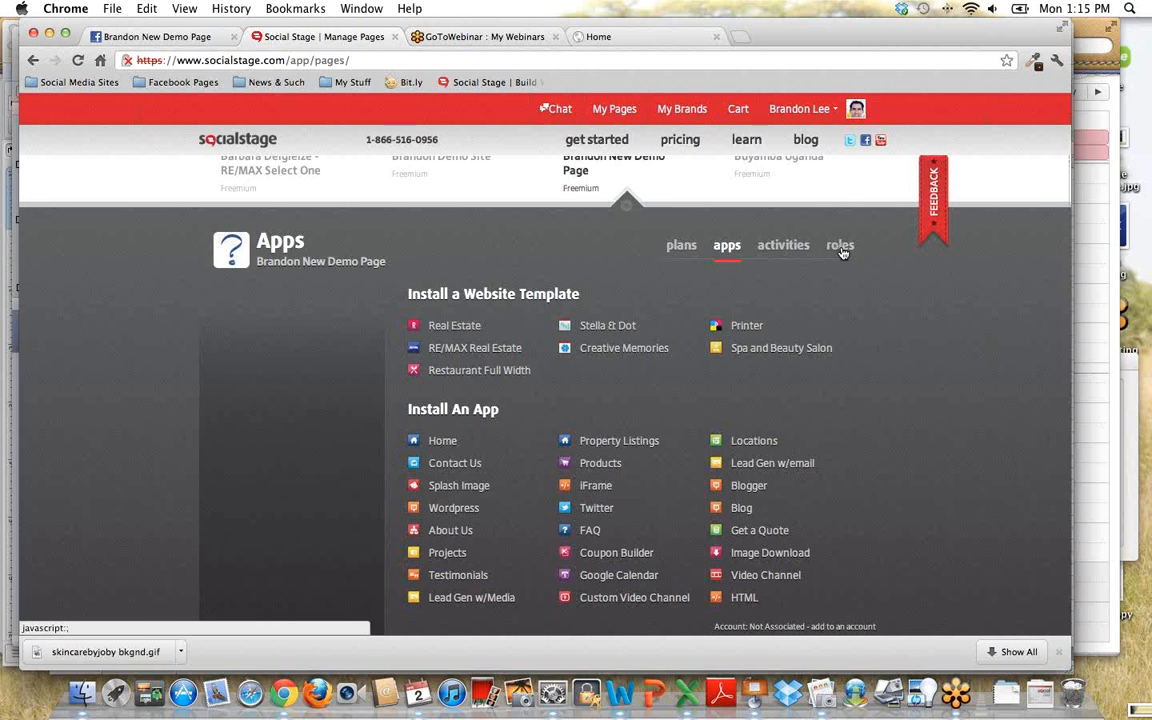
pyautogui.click(841, 248)
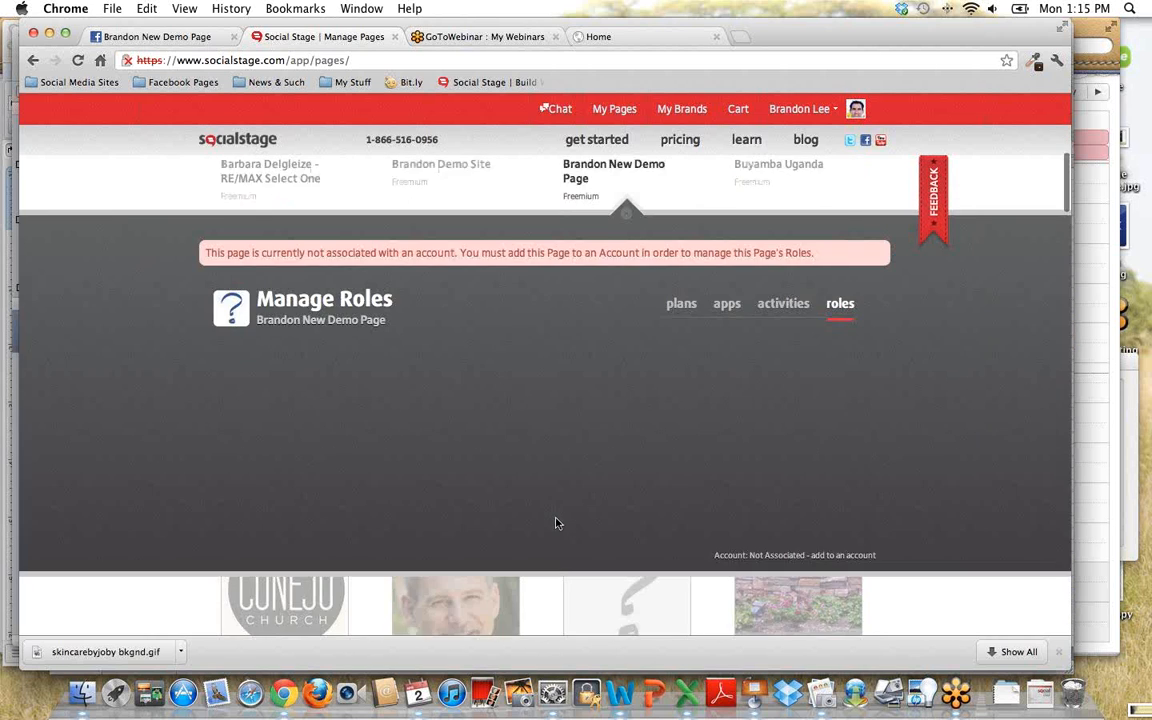
pyautogui.scroll(2, 556, 523)
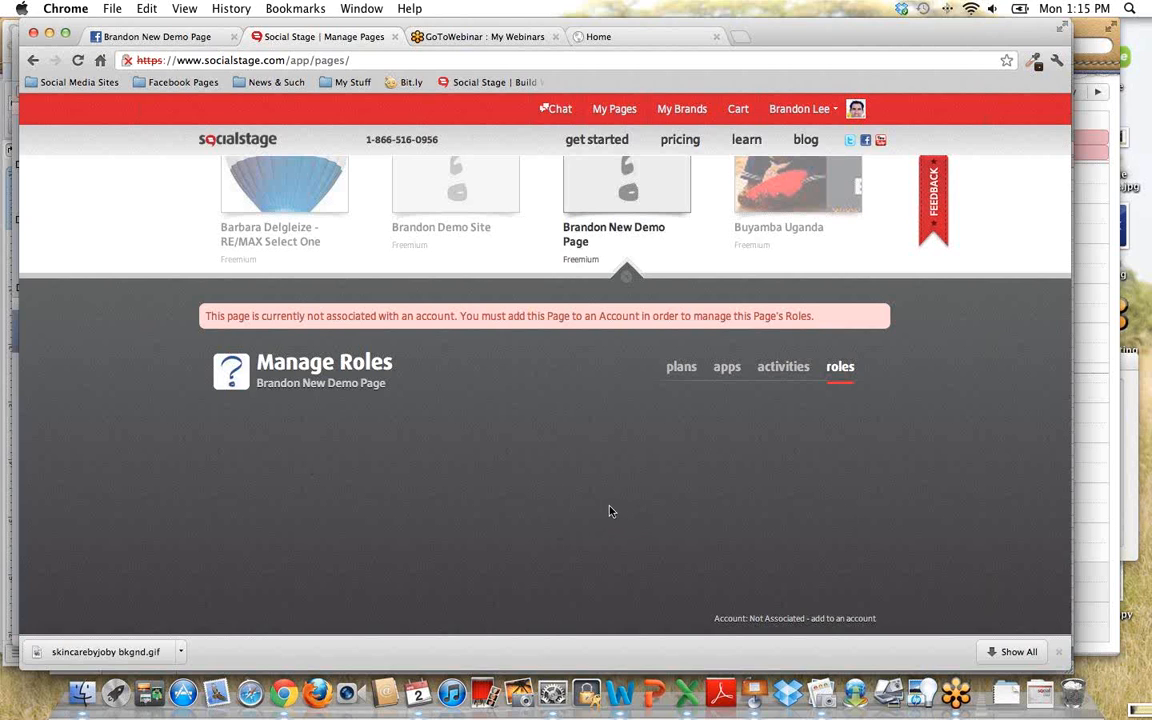
pyautogui.scroll(-2, 823, 437)
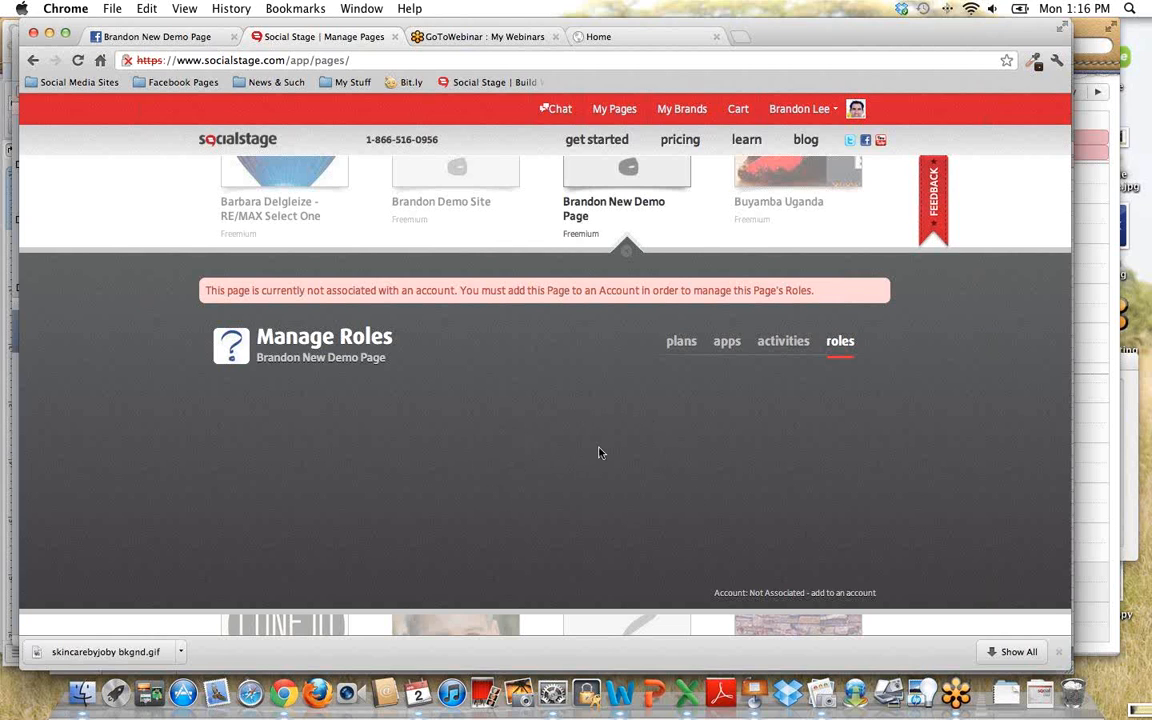
pyautogui.scroll(1, 596, 453)
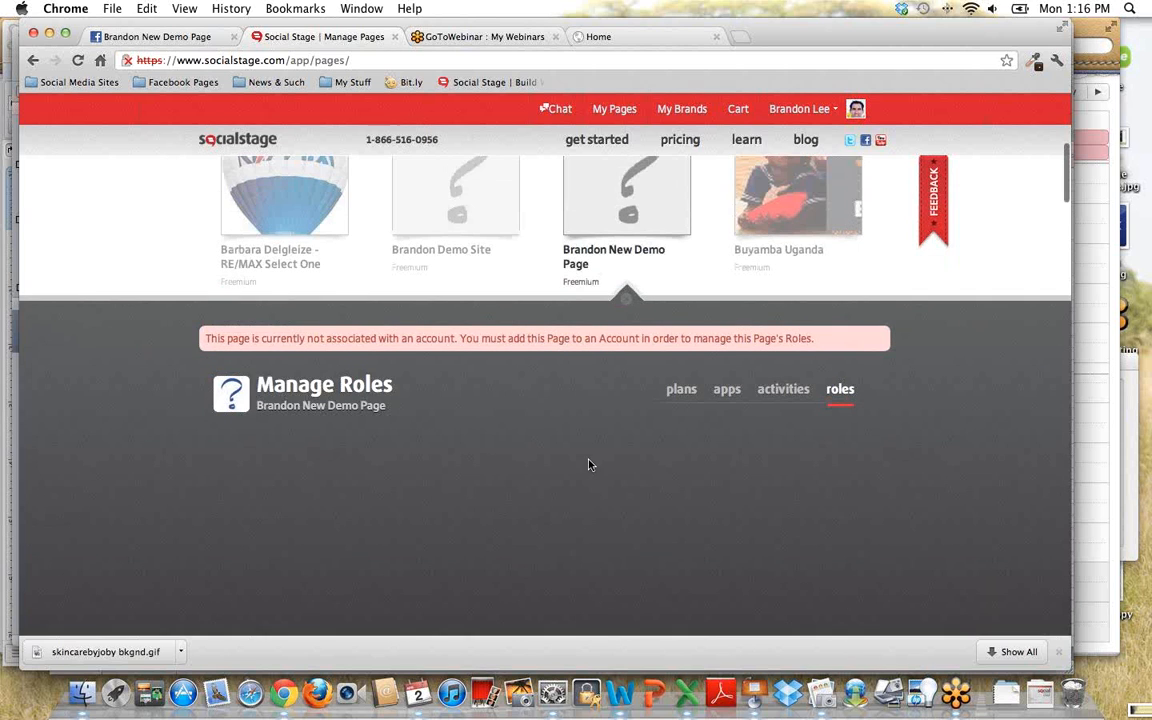
pyautogui.scroll(-2, 643, 447)
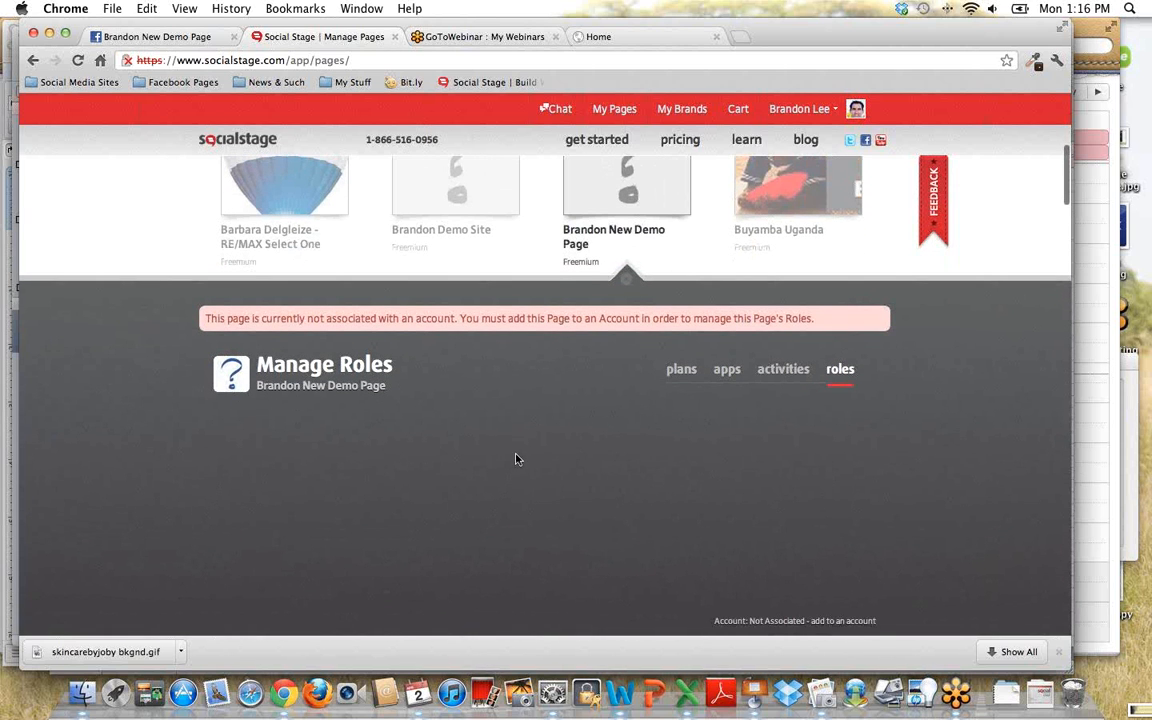
# - Return to the demo page's apps and install the Spa and Beauty Salon website template on it
pyautogui.scroll(-2, 731, 300)
pyautogui.click(730, 297)
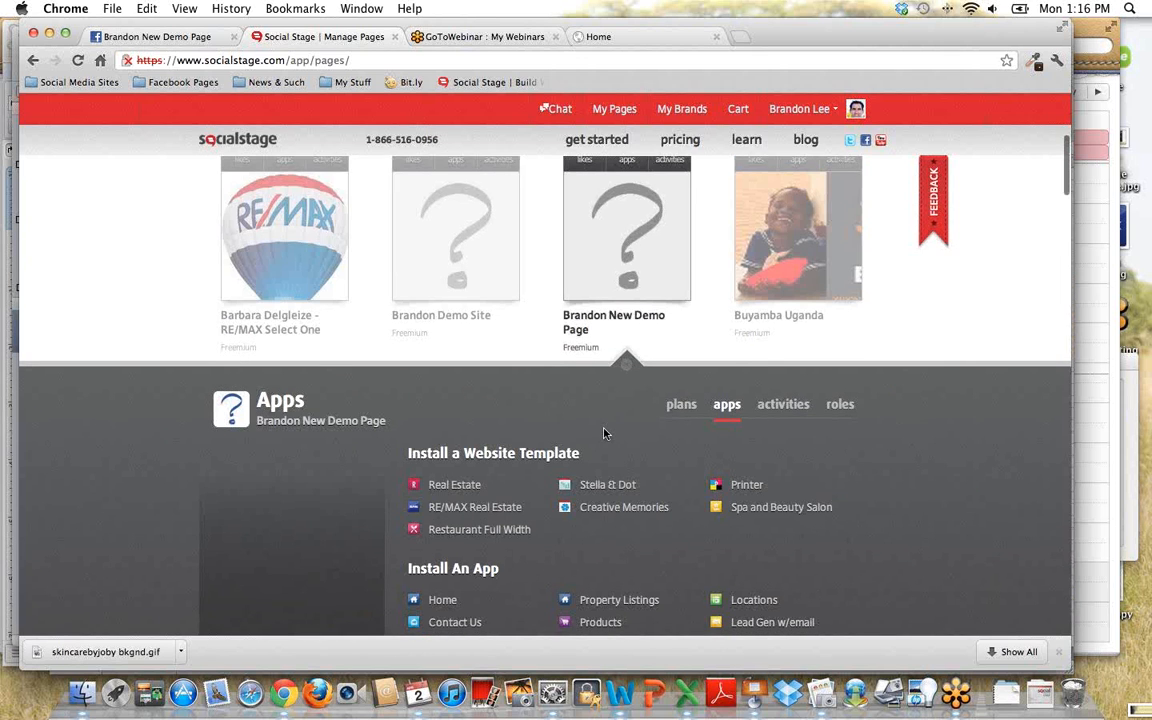
pyautogui.scroll(-2, 607, 432)
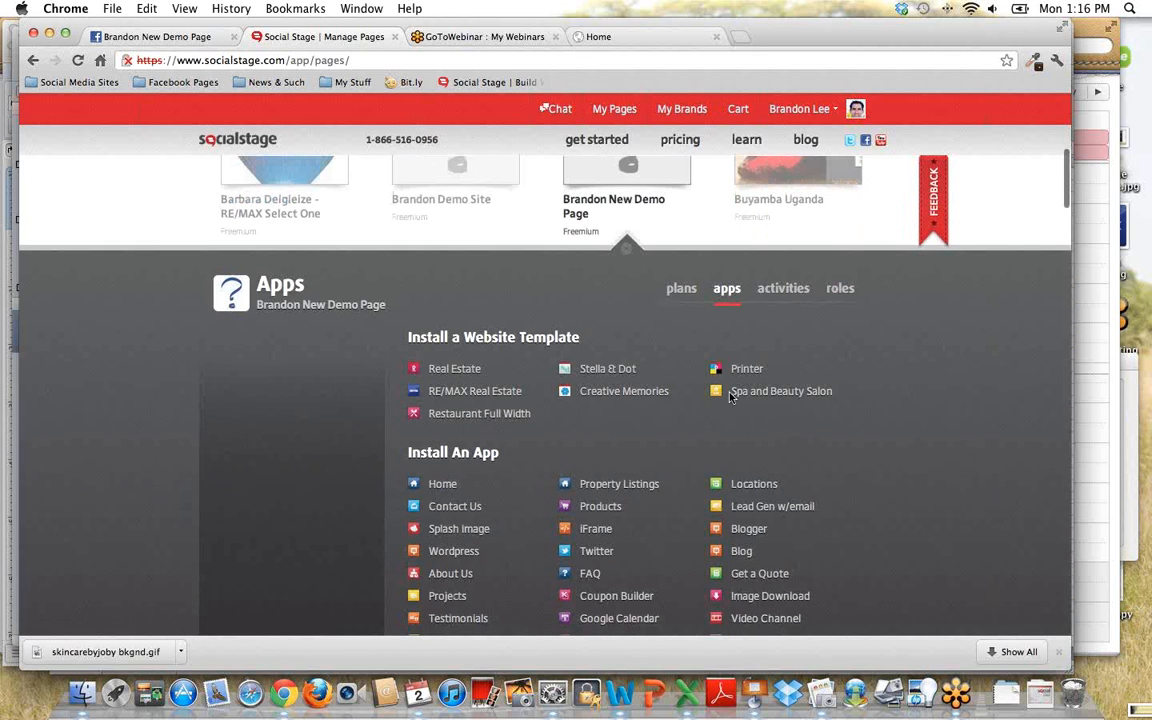
pyautogui.moveTo(841, 396)
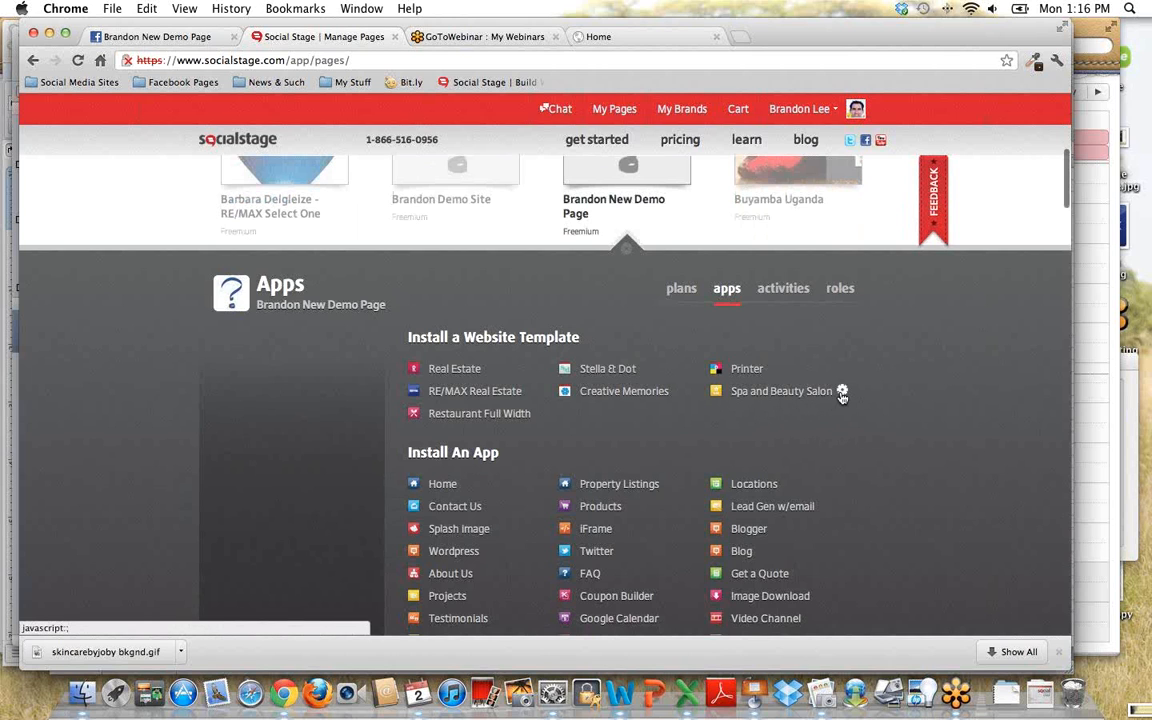
pyautogui.click(842, 396)
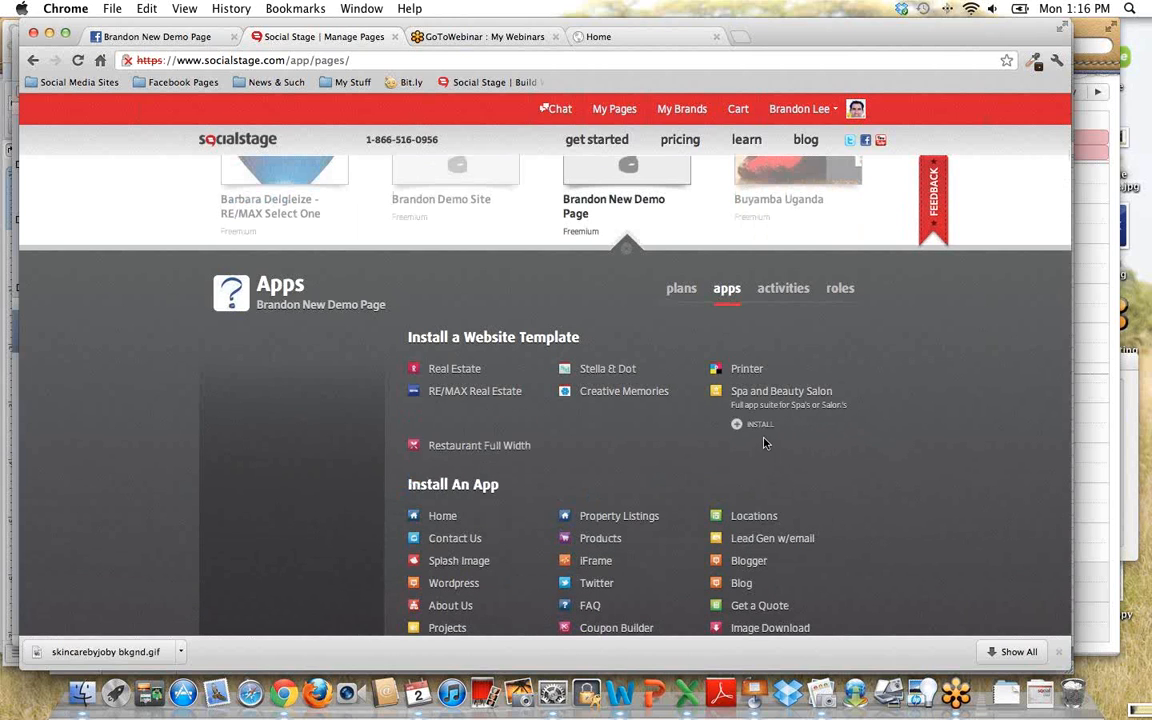
pyautogui.click(760, 425)
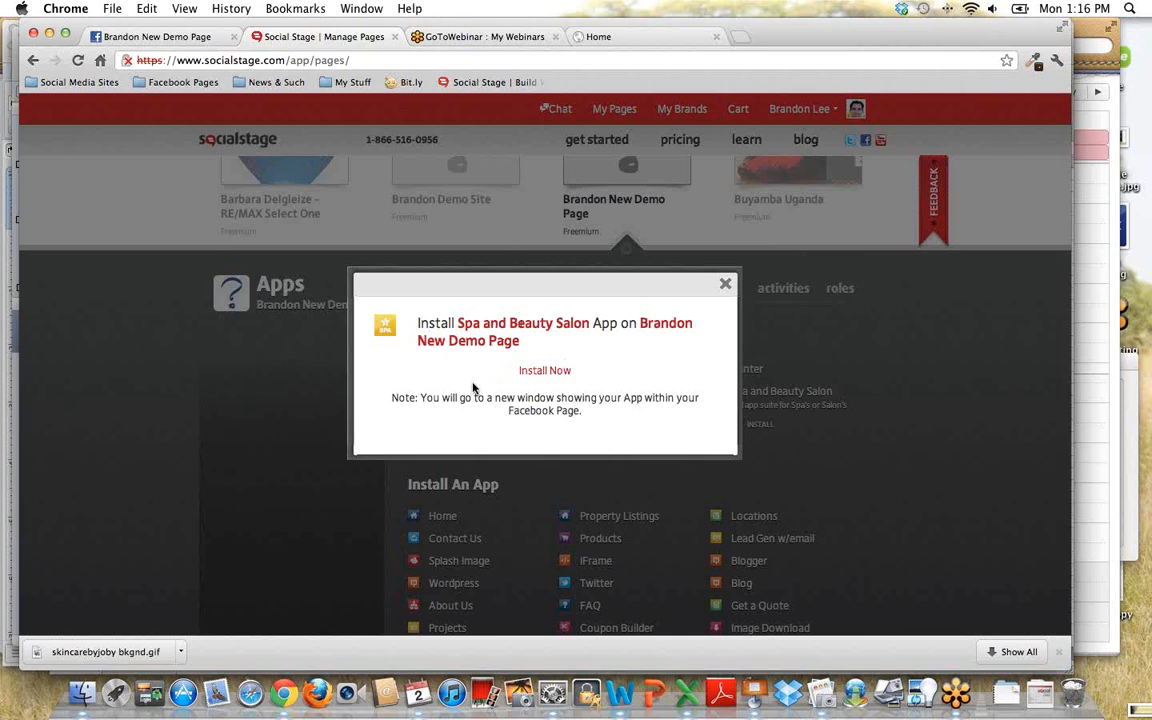
pyautogui.click(552, 375)
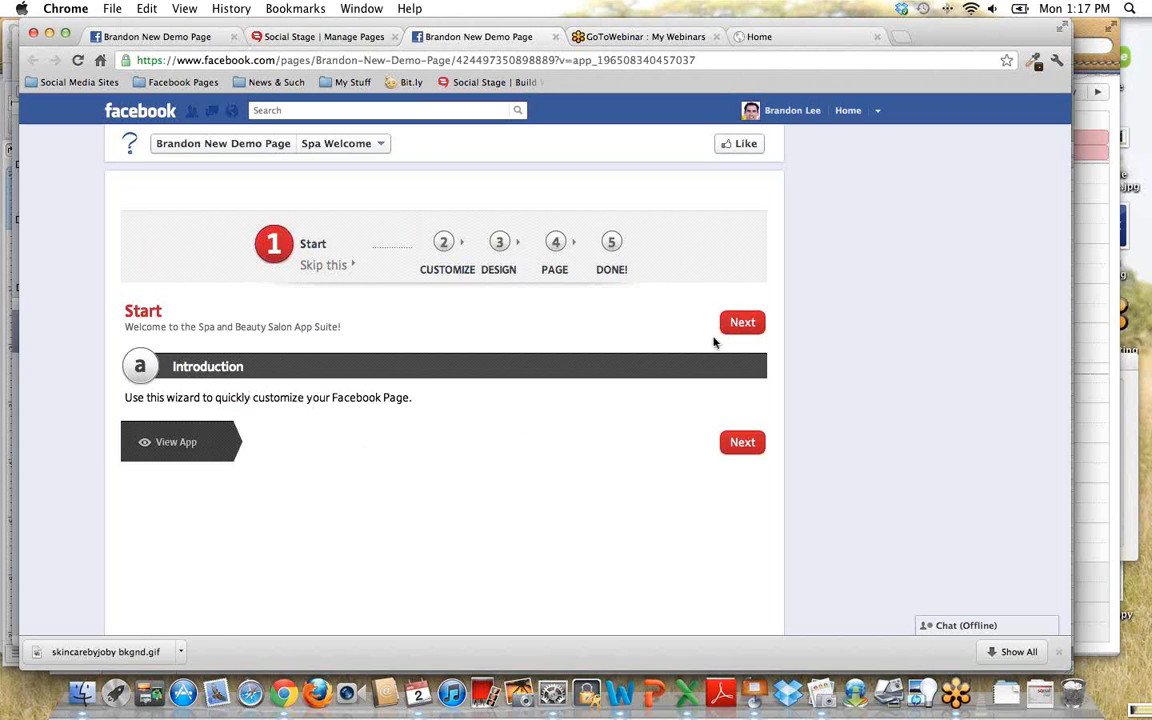
# - Advance the setup wizard to the Customize stage and set the organization name to Brandon's Spa
pyautogui.click(740, 322)
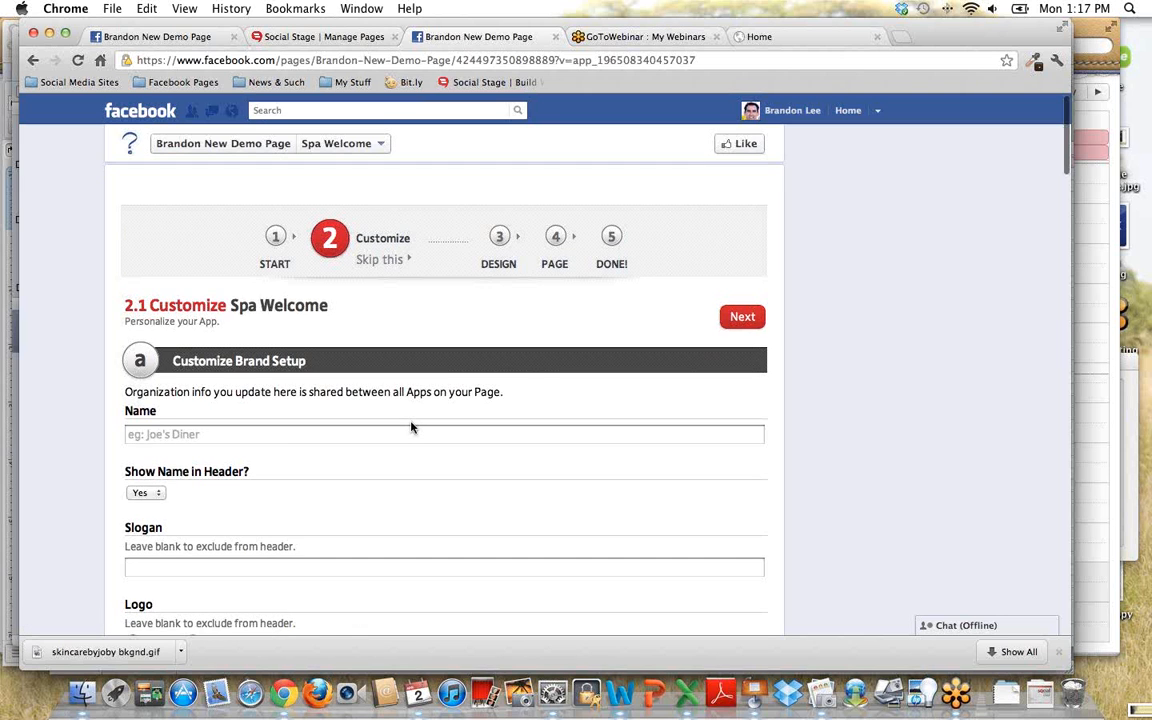
pyautogui.scroll(-3, 410, 427)
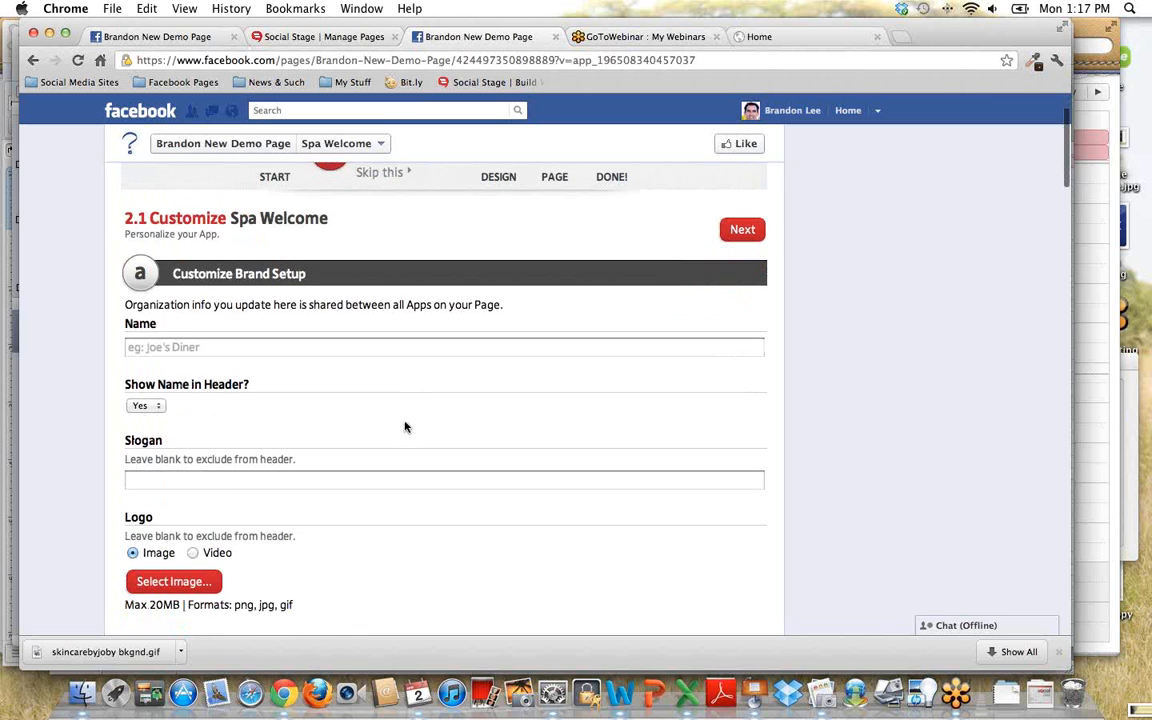
pyautogui.scroll(2, 426, 397)
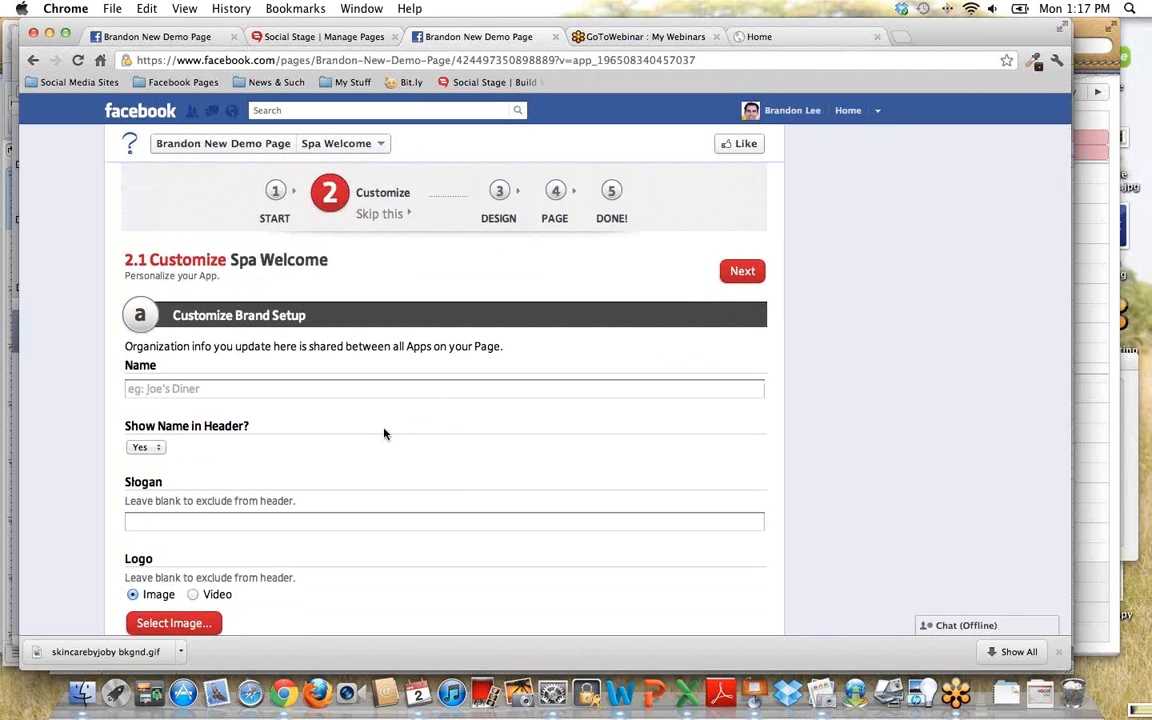
pyautogui.scroll(-1, 381, 427)
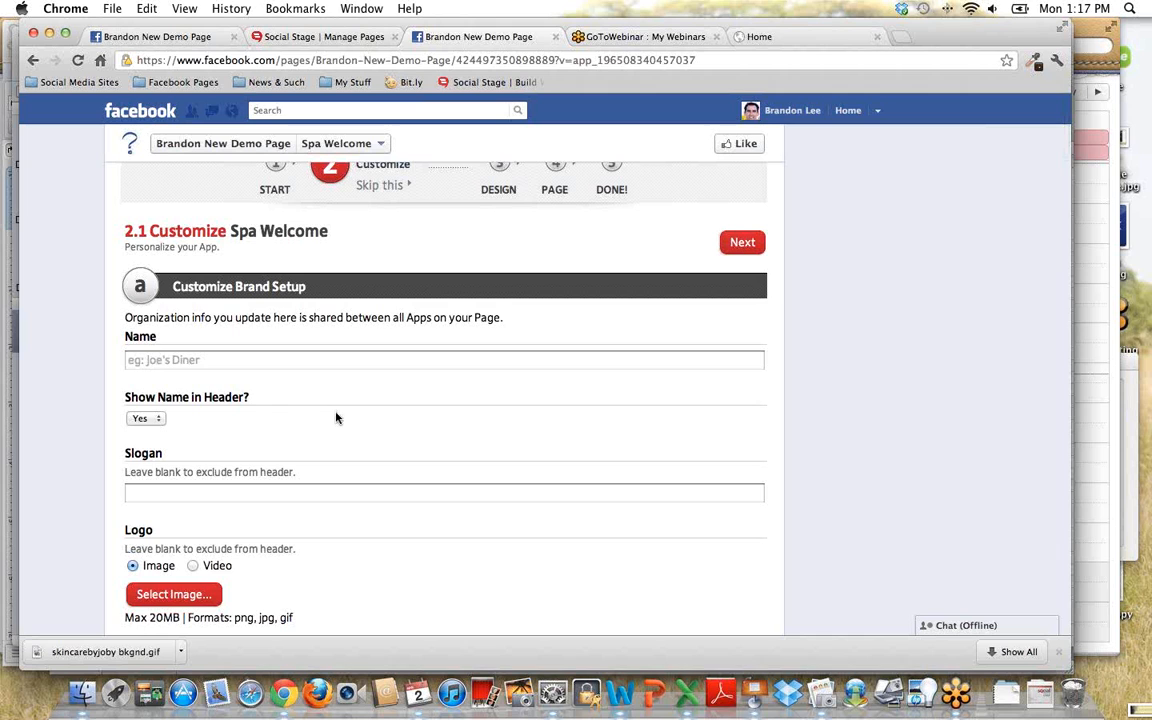
pyautogui.click(226, 361)
pyautogui.write('Bra')
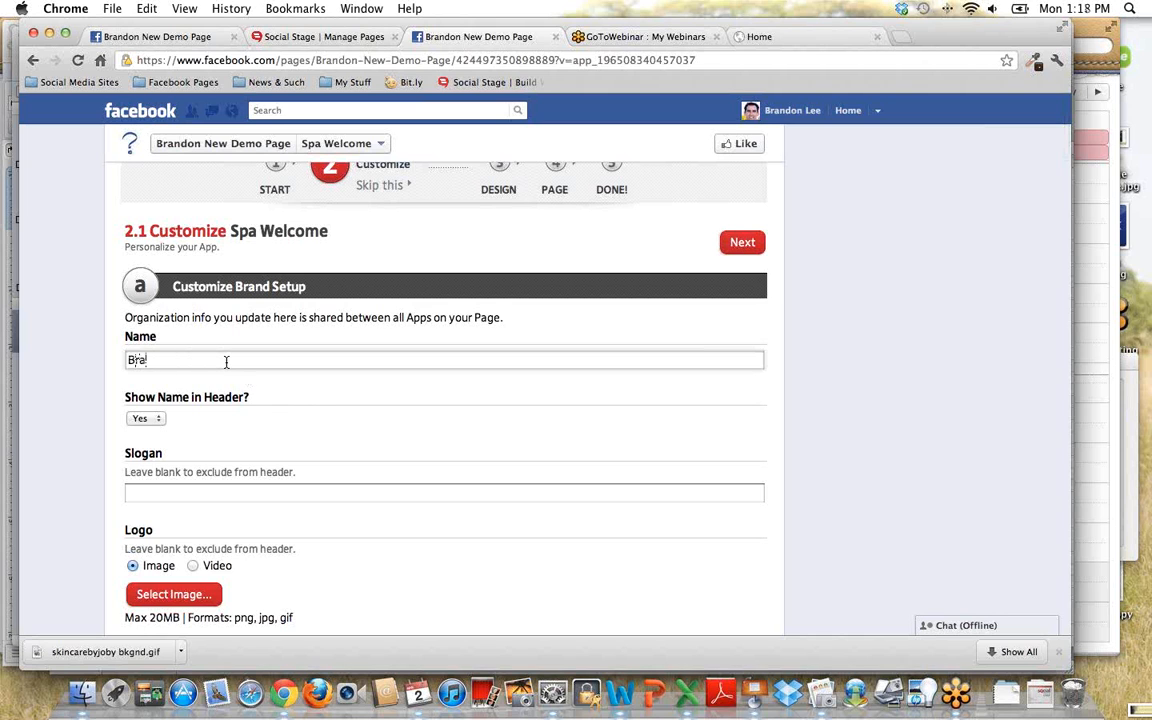
pyautogui.write("ndon's Spa")
# - Examine the brand setup settings for name display, slogan, logo, logo presentation options and primary address
pyautogui.scroll(-3, 300, 340)
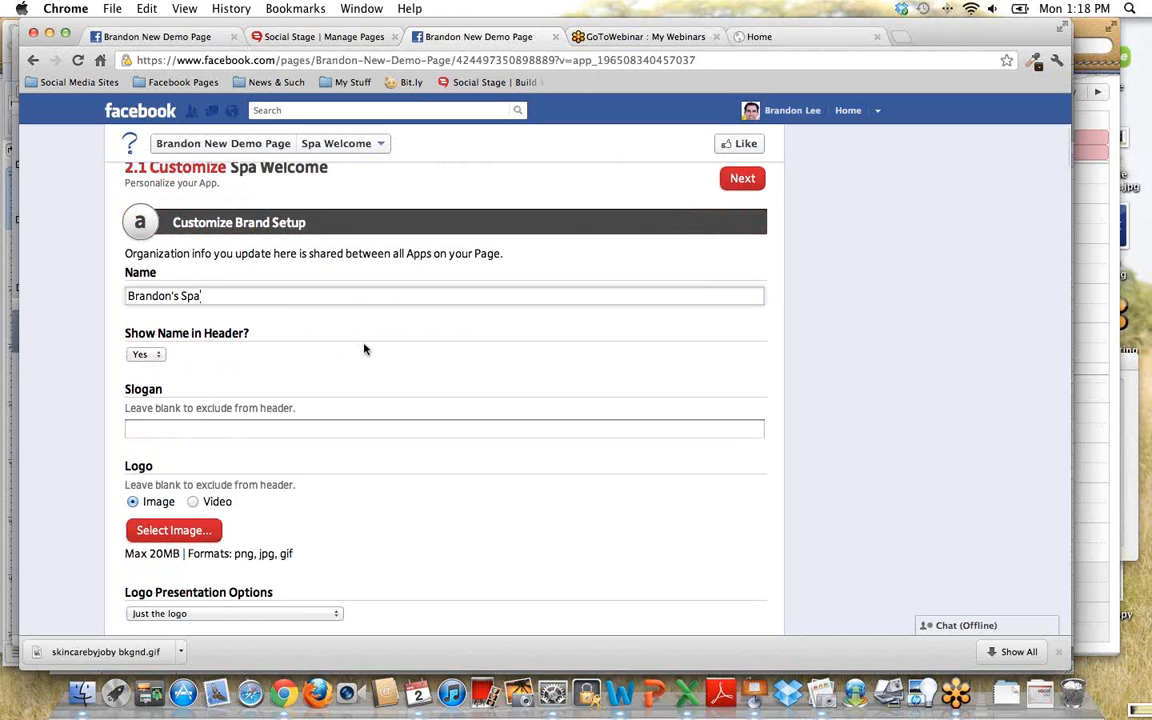
pyautogui.scroll(-1, 366, 355)
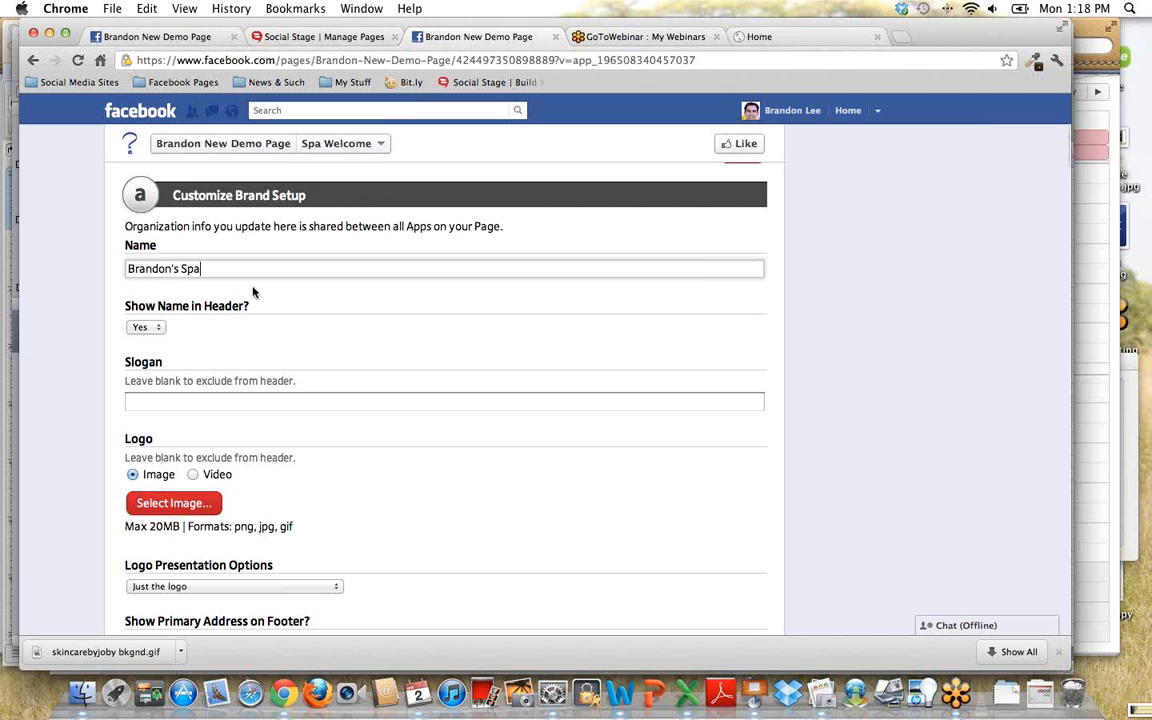
pyautogui.scroll(-2, 270, 350)
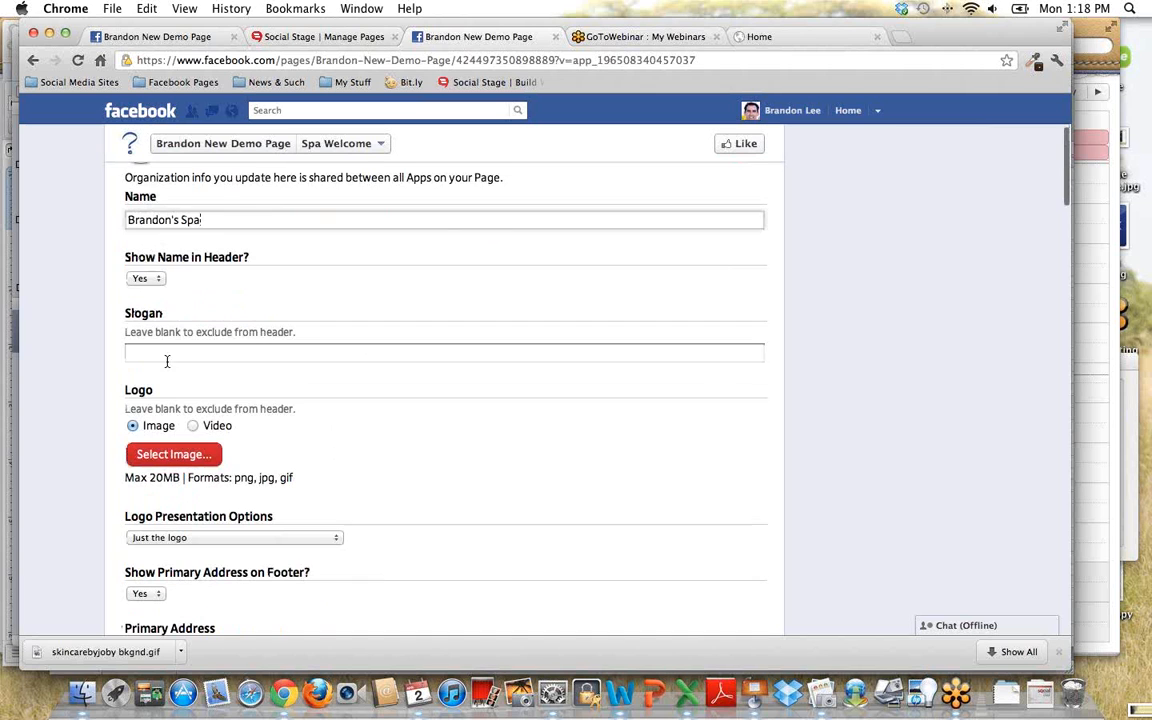
pyautogui.scroll(-2, 224, 360)
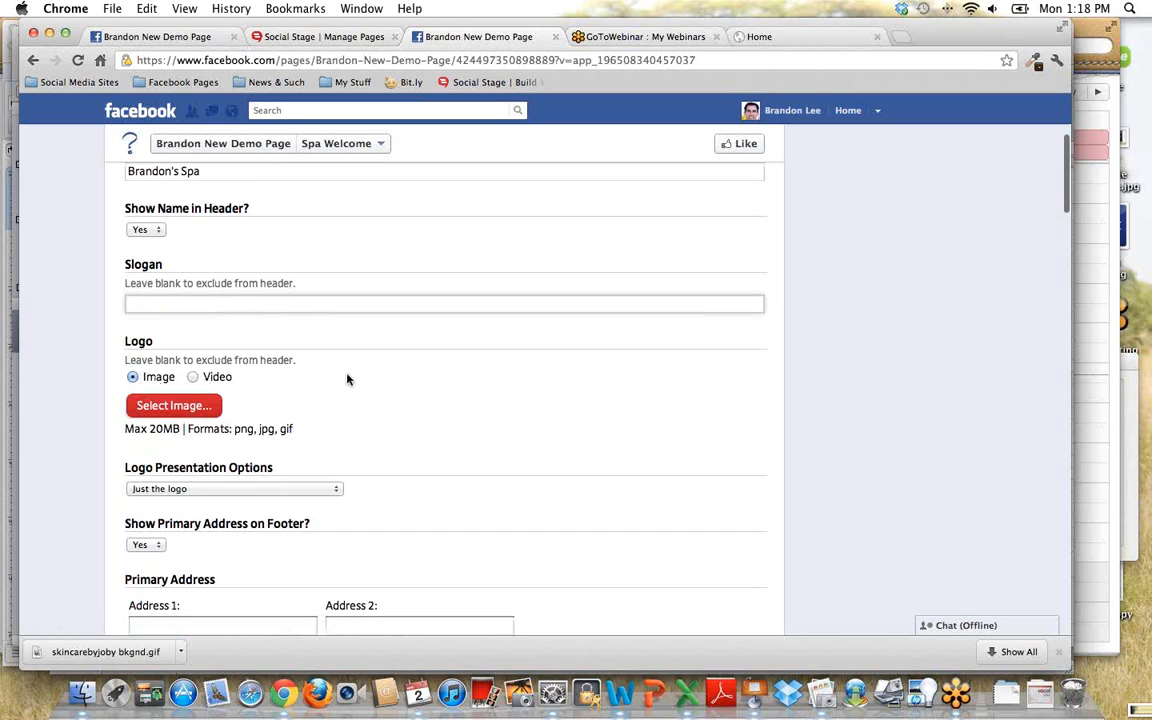
pyautogui.scroll(-2, 347, 378)
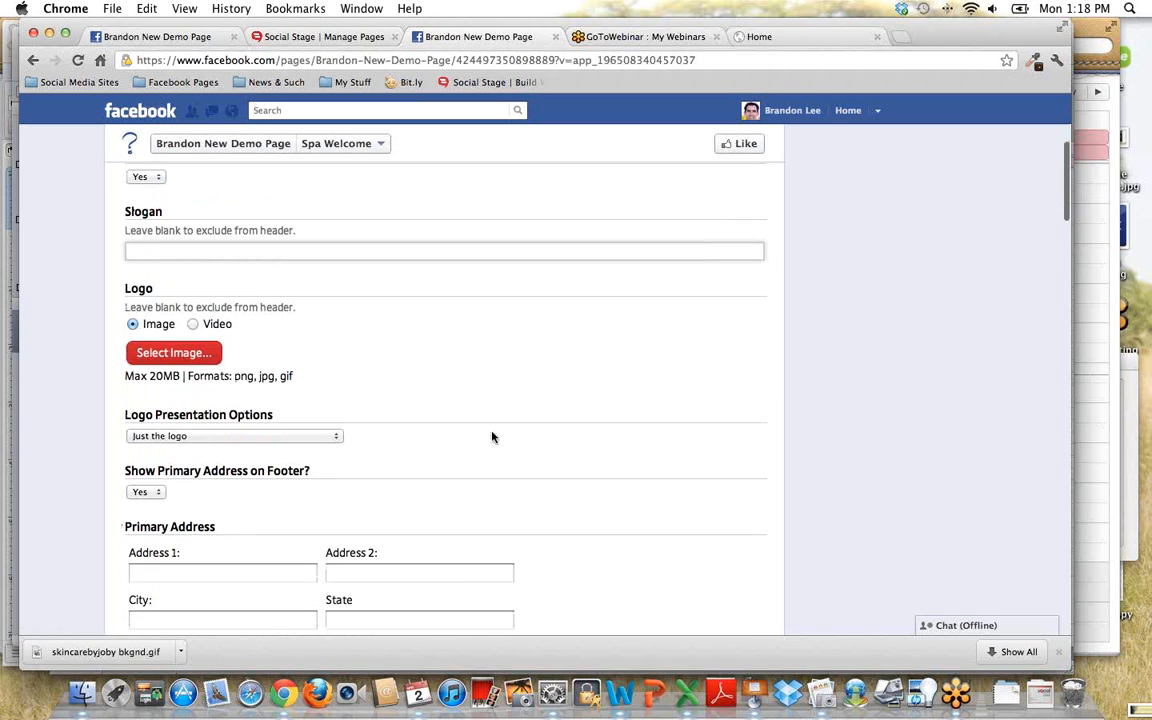
pyautogui.scroll(-2, 492, 437)
pyautogui.click(338, 380)
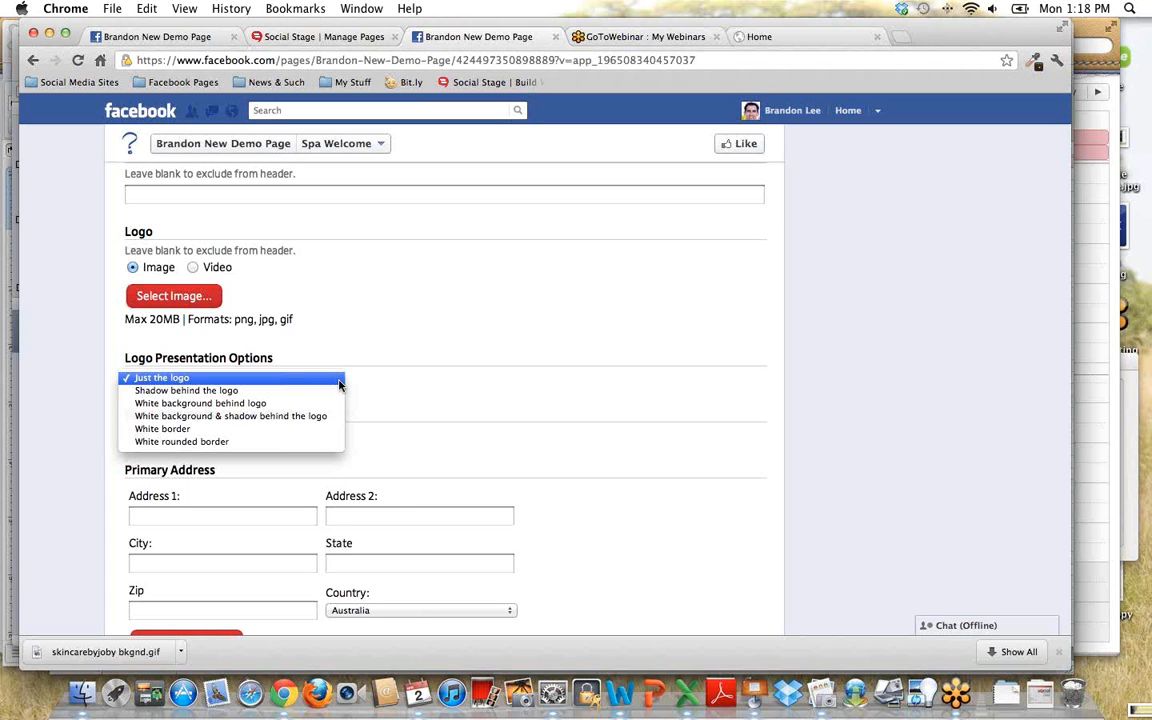
pyautogui.click(401, 365)
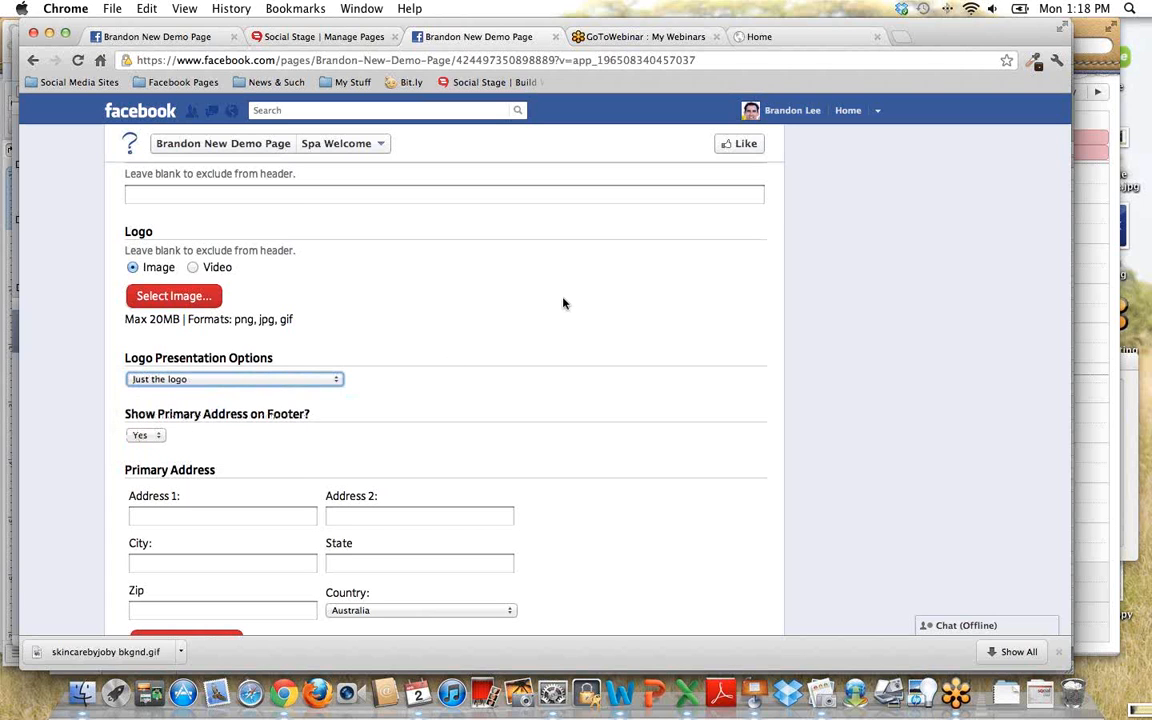
pyautogui.scroll(5, 563, 303)
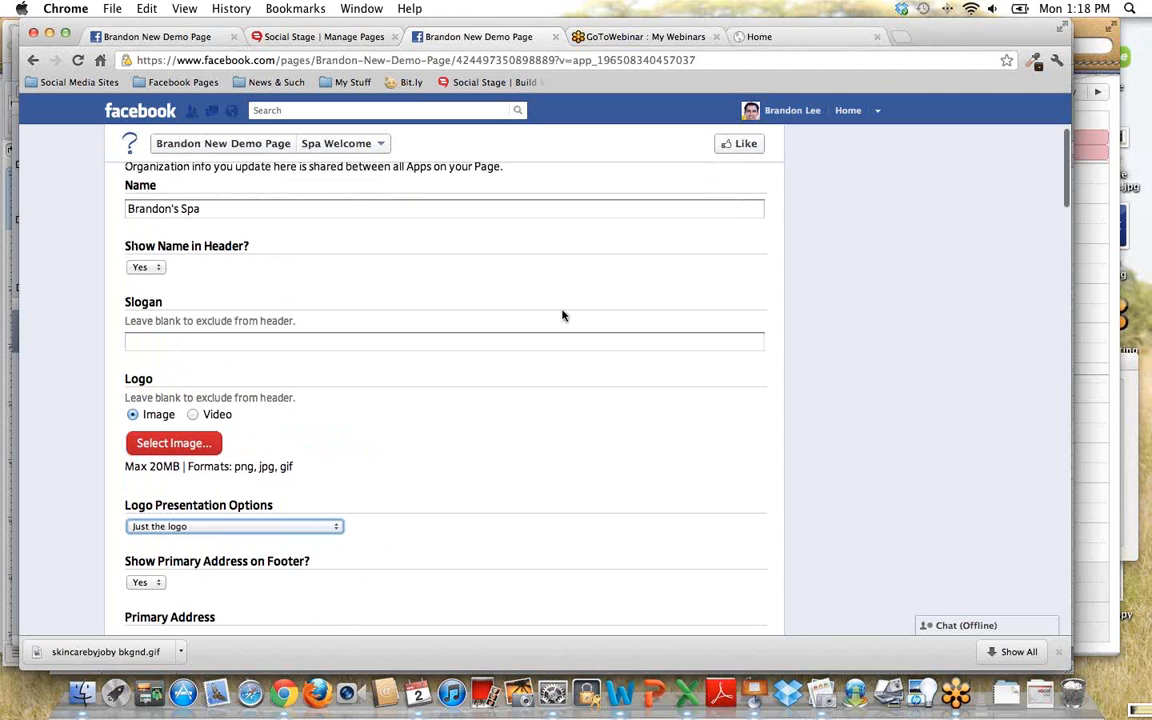
pyautogui.scroll(-10, 563, 330)
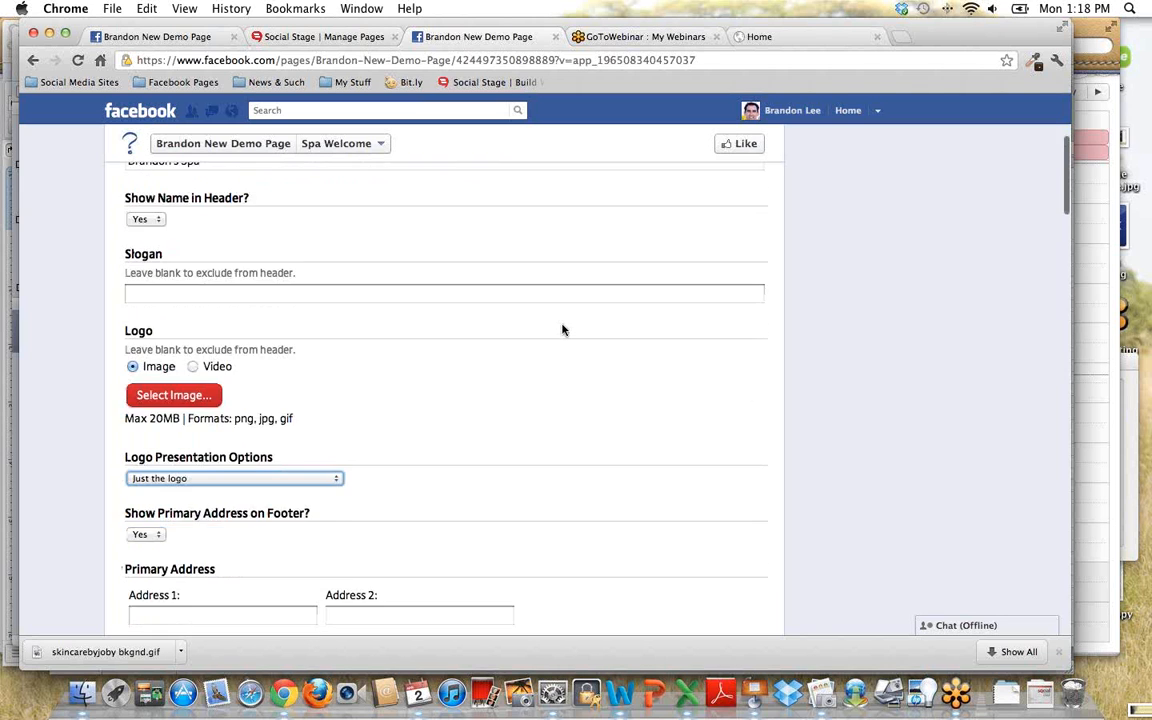
pyautogui.scroll(-9, 587, 322)
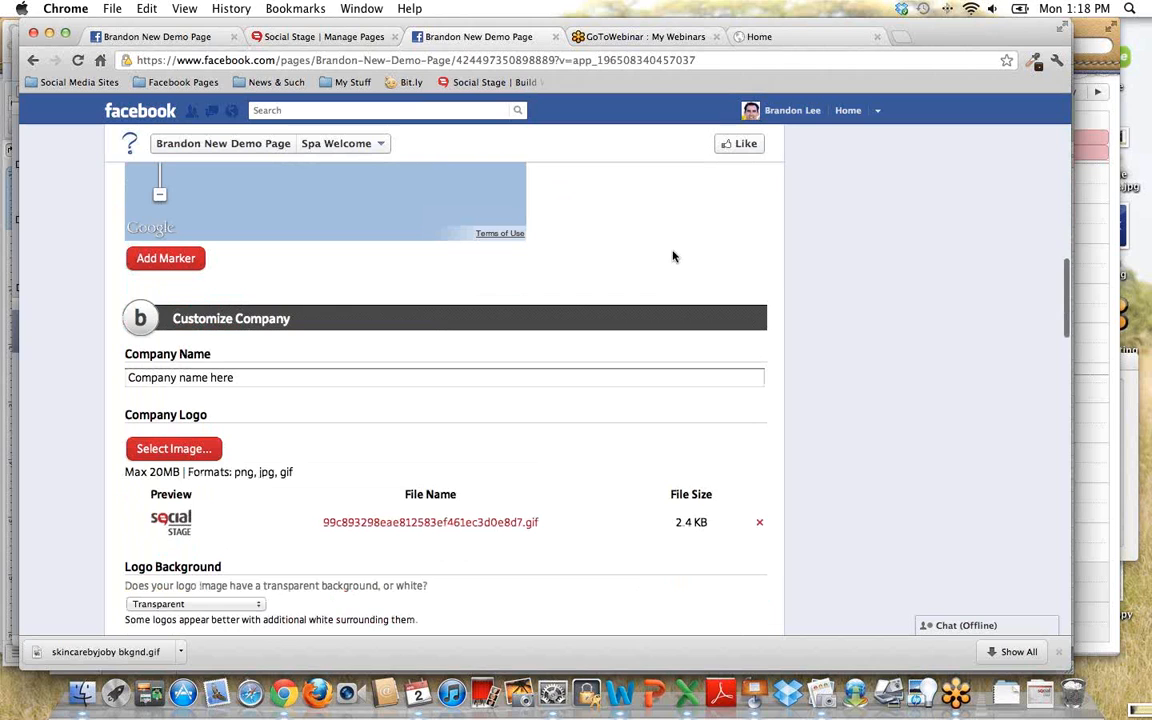
# - Show the company name field and the company logo's file chooser, cancel the chooser, and look over the remaining customization settings
pyautogui.click(251, 381)
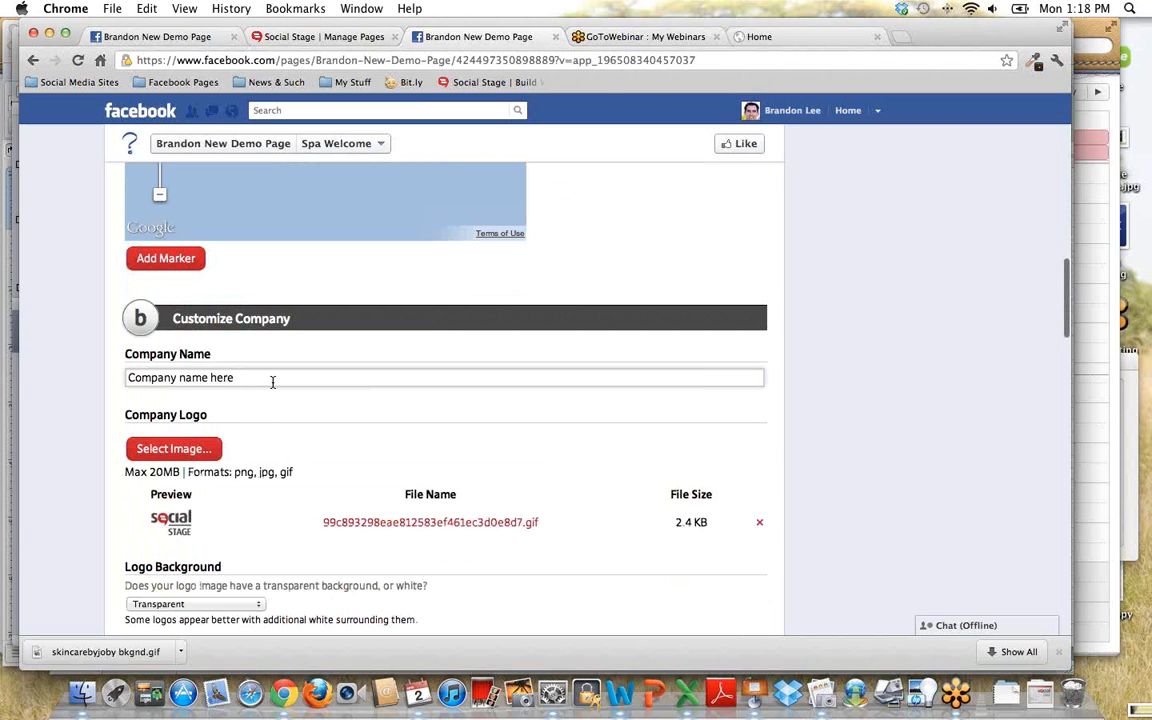
pyautogui.click(175, 449)
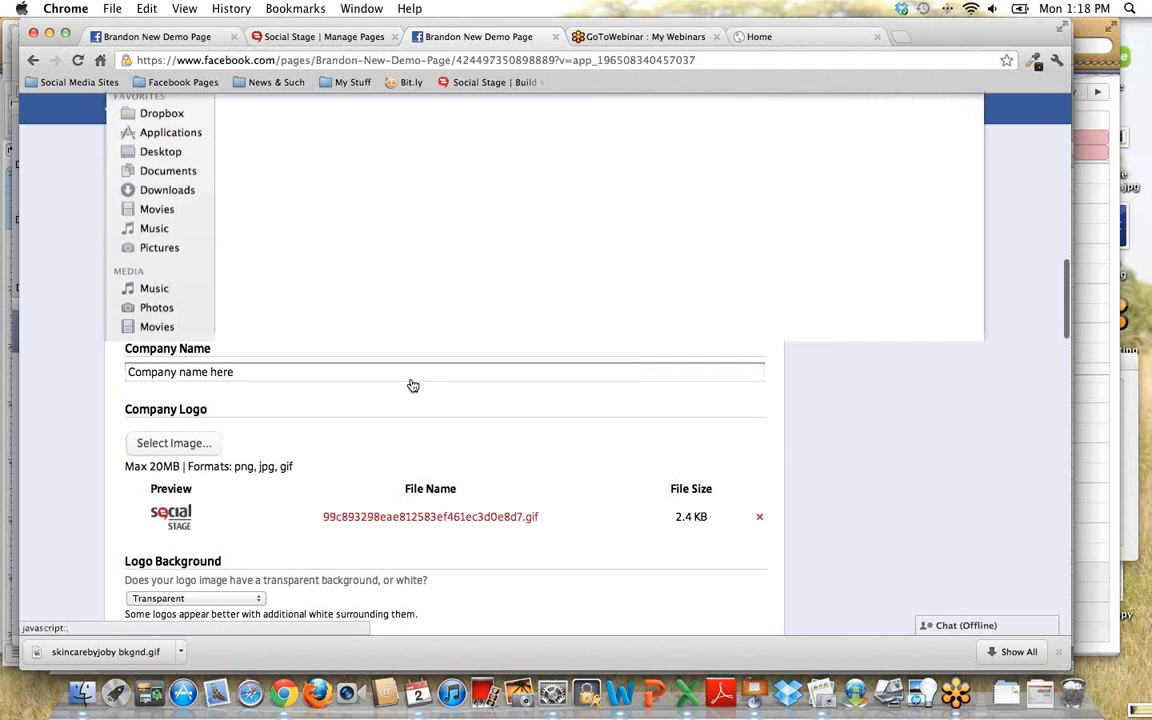
pyautogui.click(867, 418)
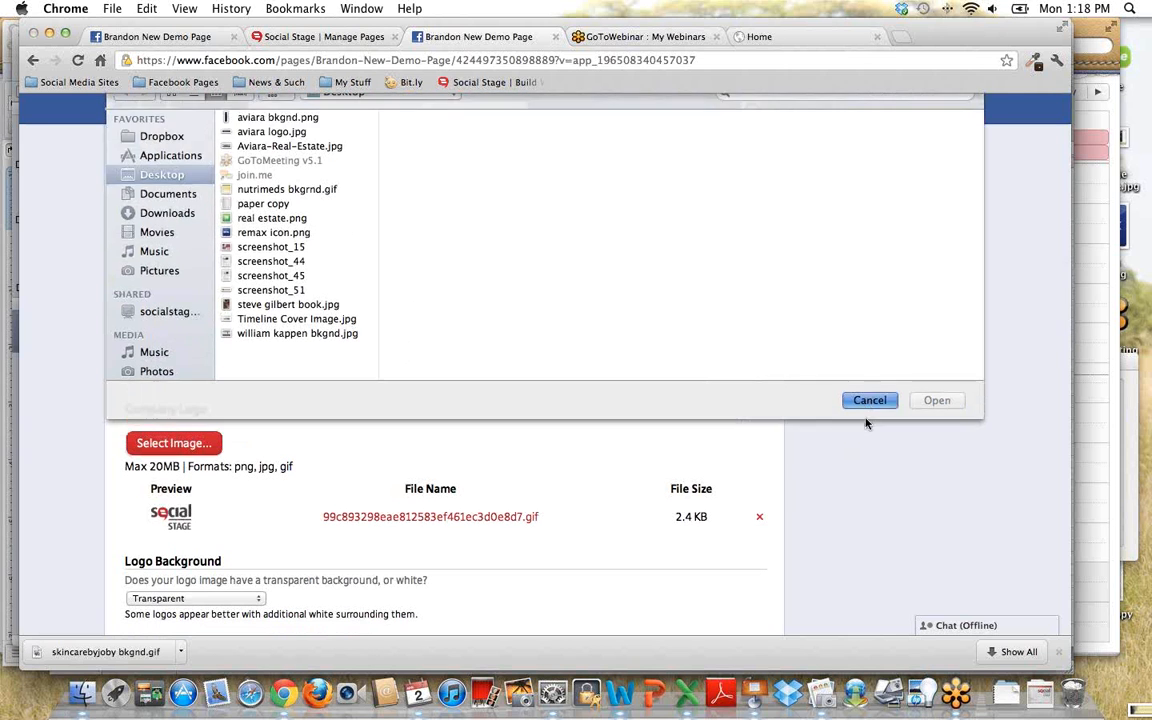
pyautogui.scroll(-10, 851, 483)
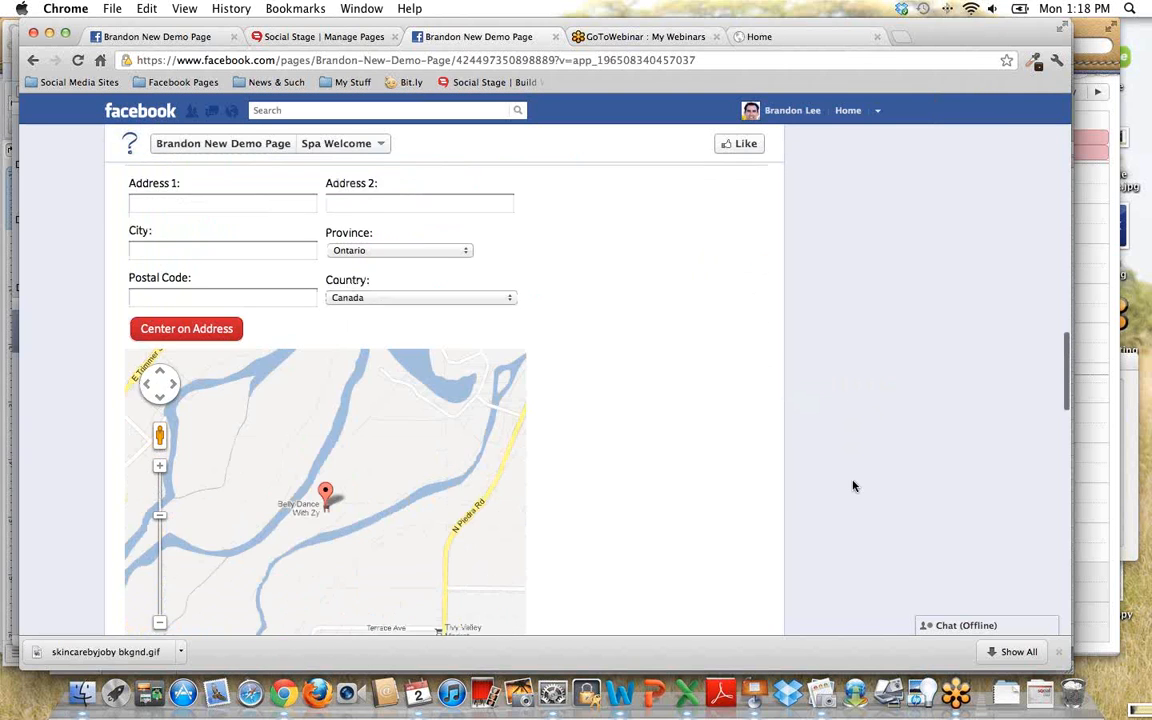
pyautogui.scroll(15, 853, 486)
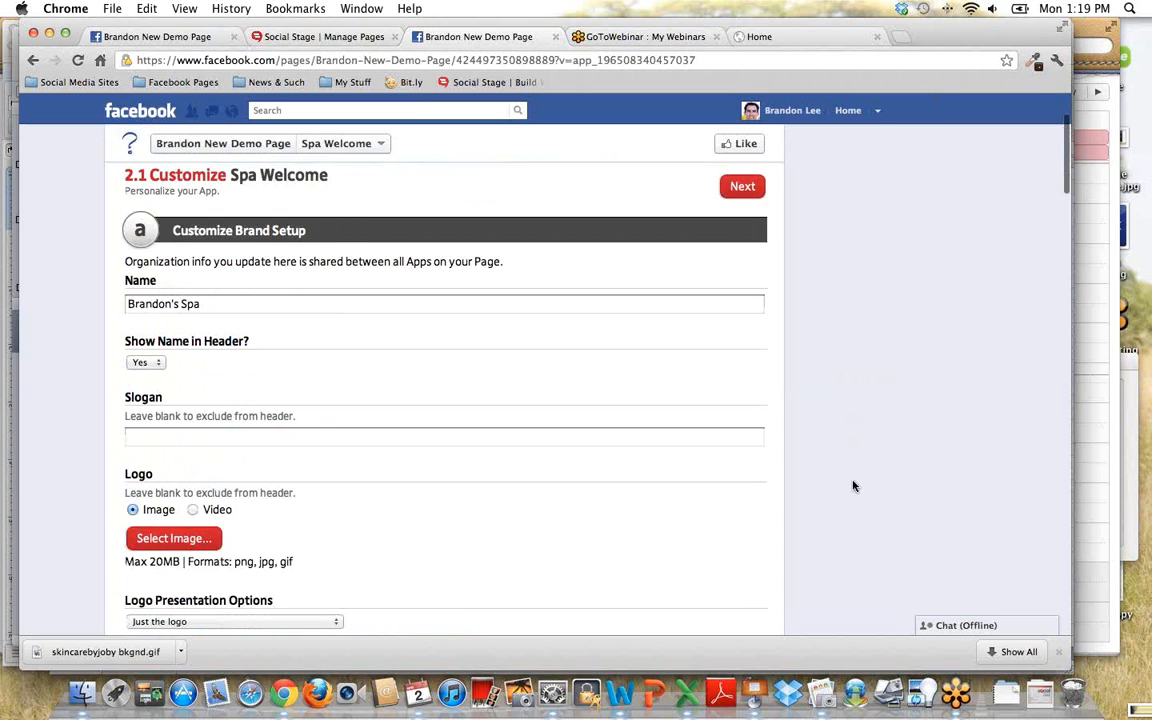
# - View the Spa Welcome page and examine its header, navigation, welcome content, testimonial and coupon sections
pyautogui.scroll(3, 853, 486)
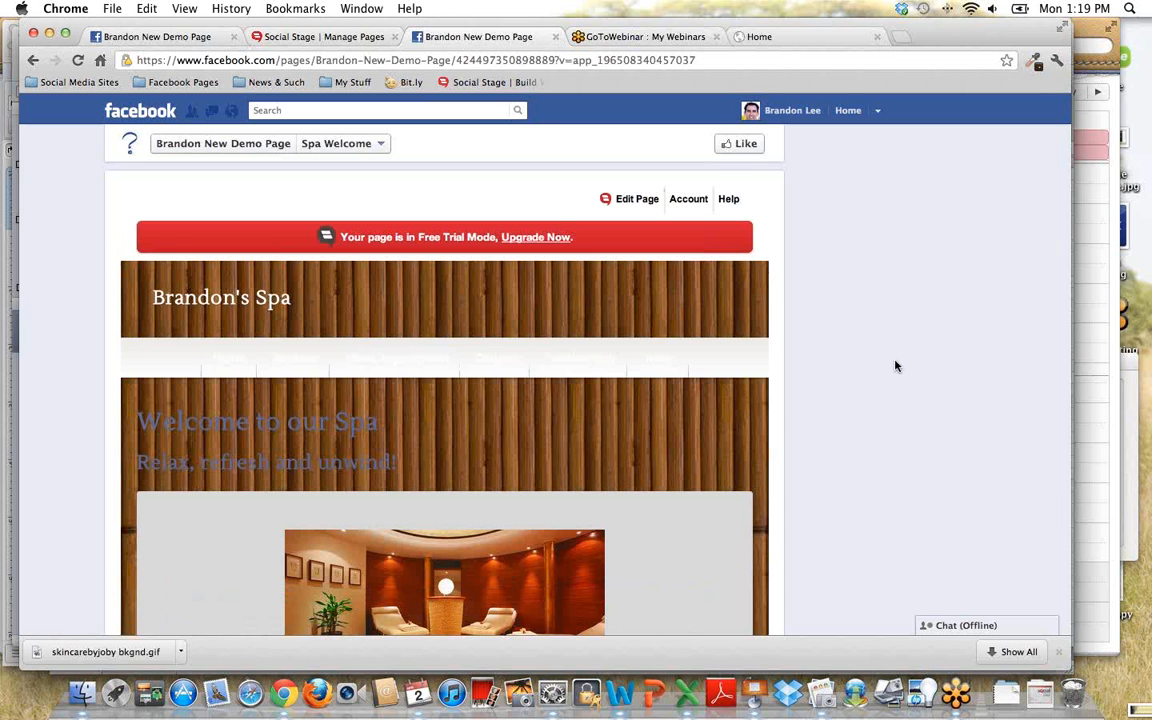
pyautogui.scroll(-4, 897, 384)
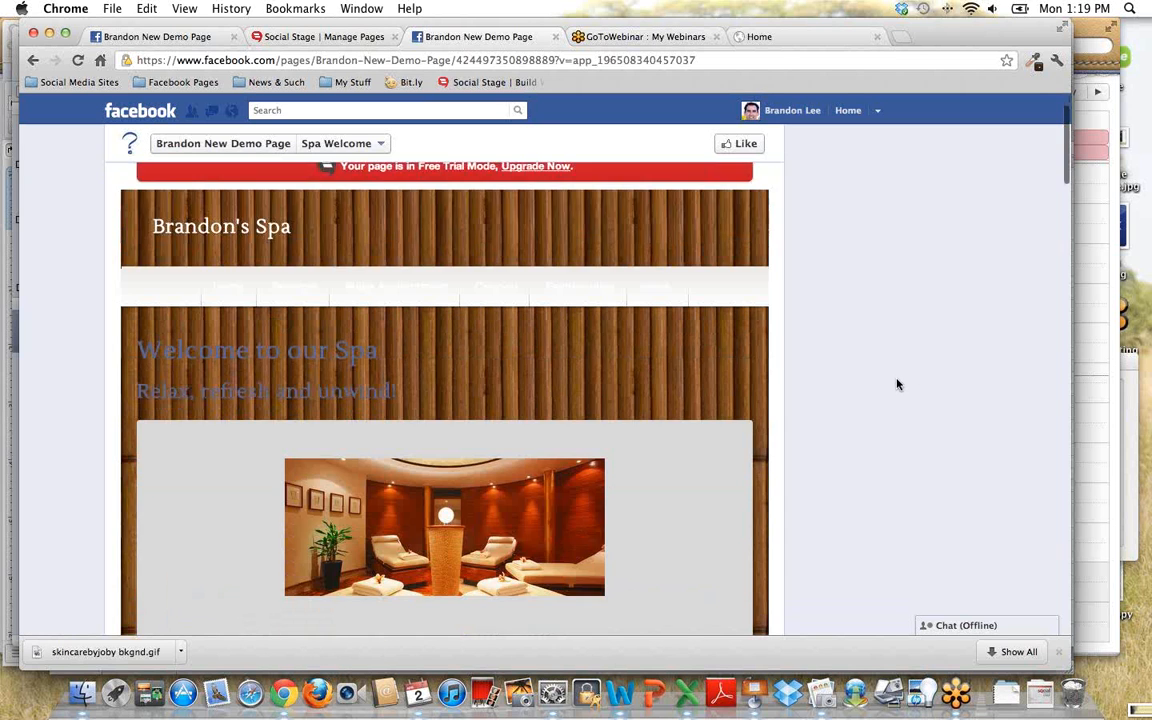
pyautogui.scroll(3, 897, 384)
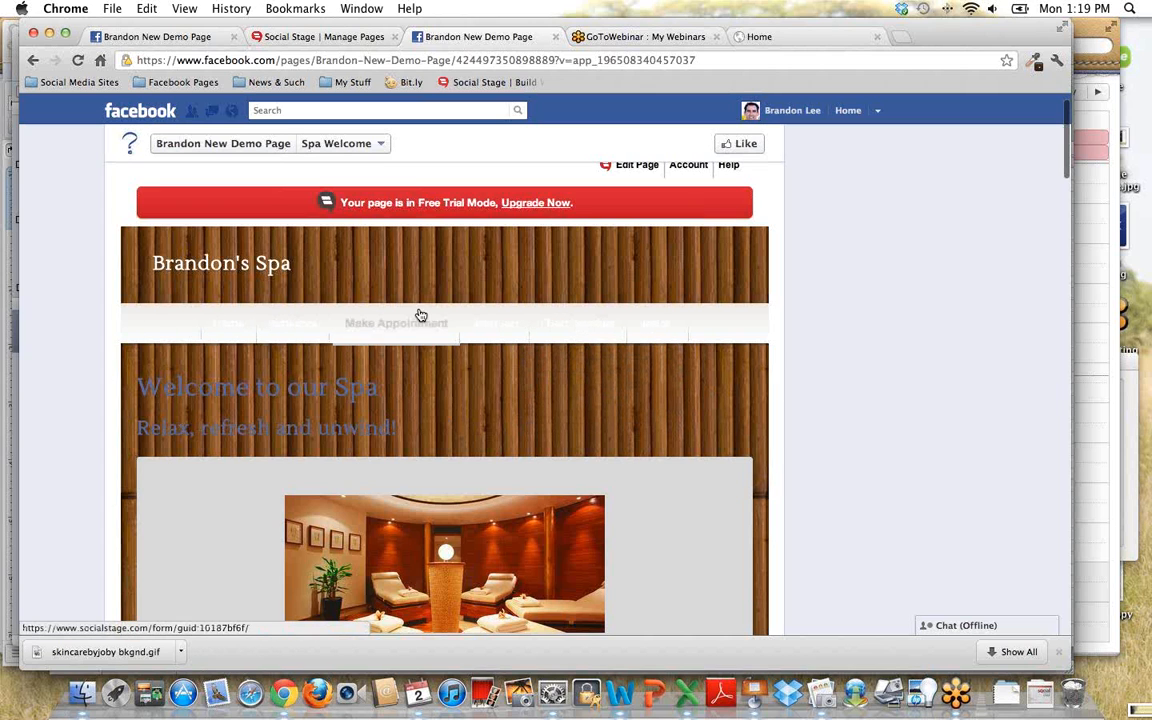
pyautogui.moveTo(648, 341)
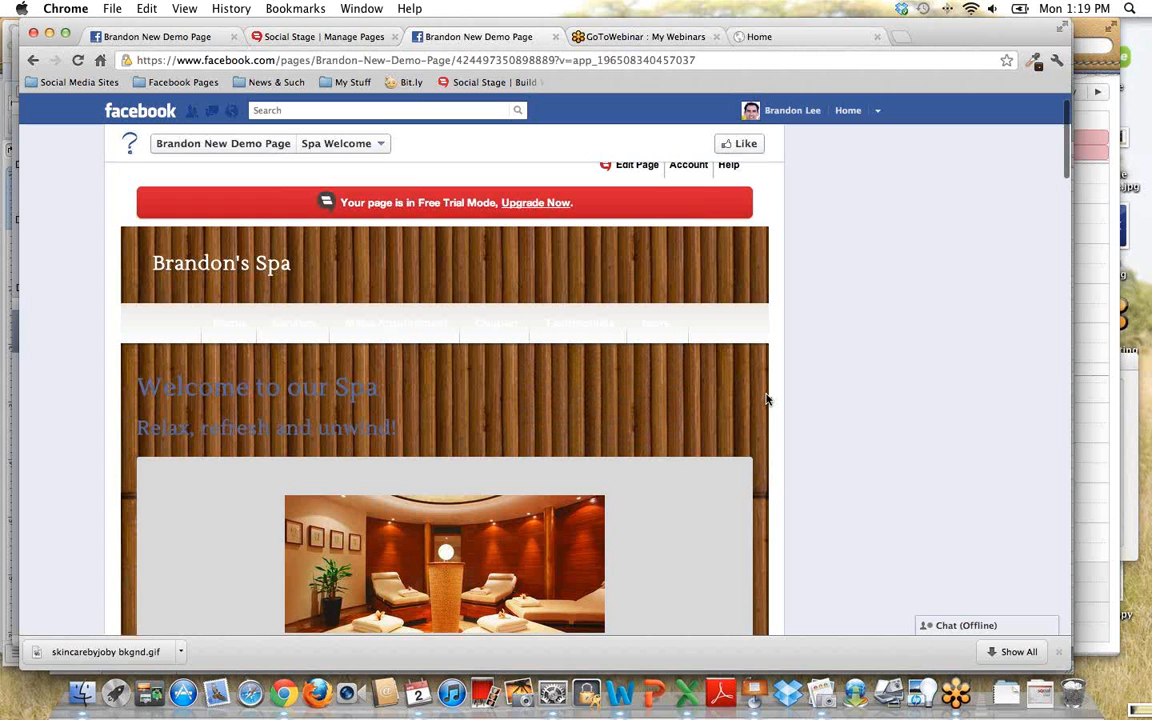
pyautogui.scroll(-5, 766, 400)
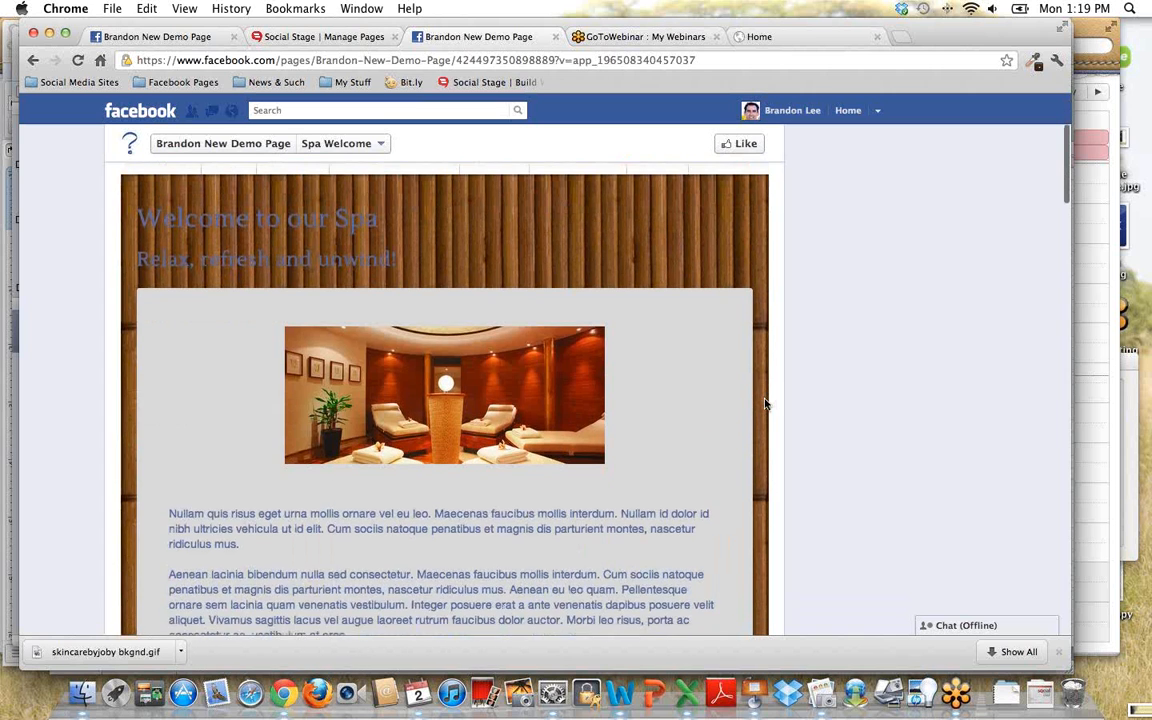
pyautogui.scroll(-7, 766, 404)
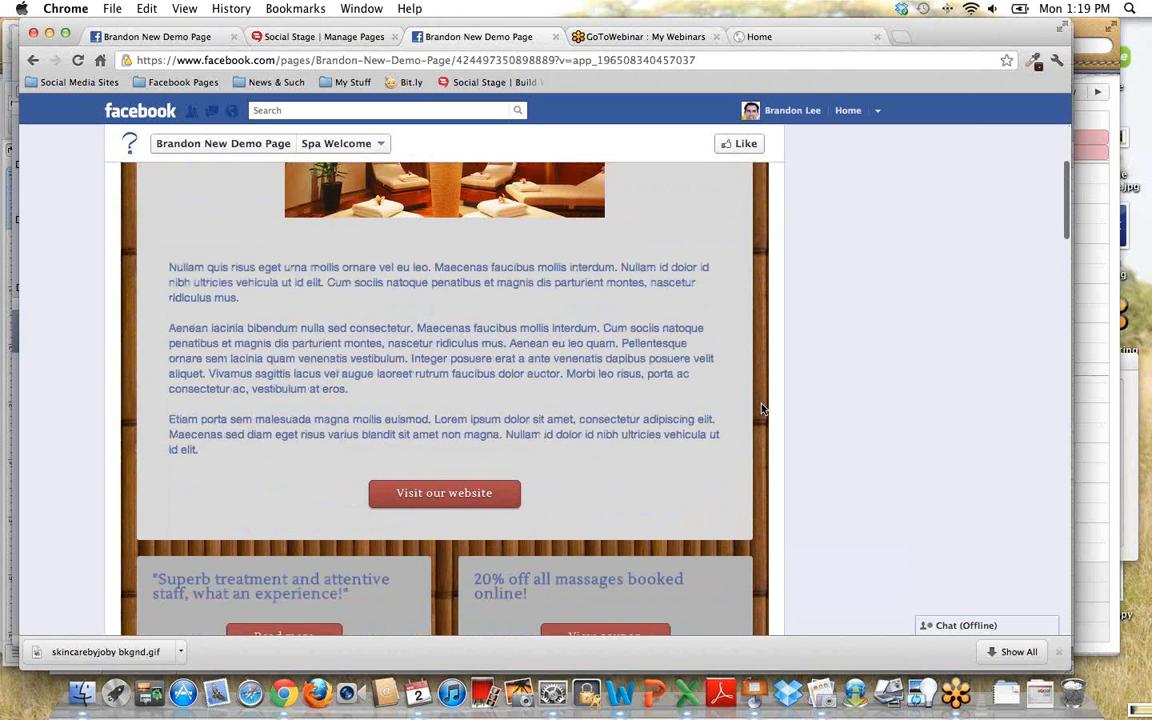
pyautogui.scroll(-3, 762, 408)
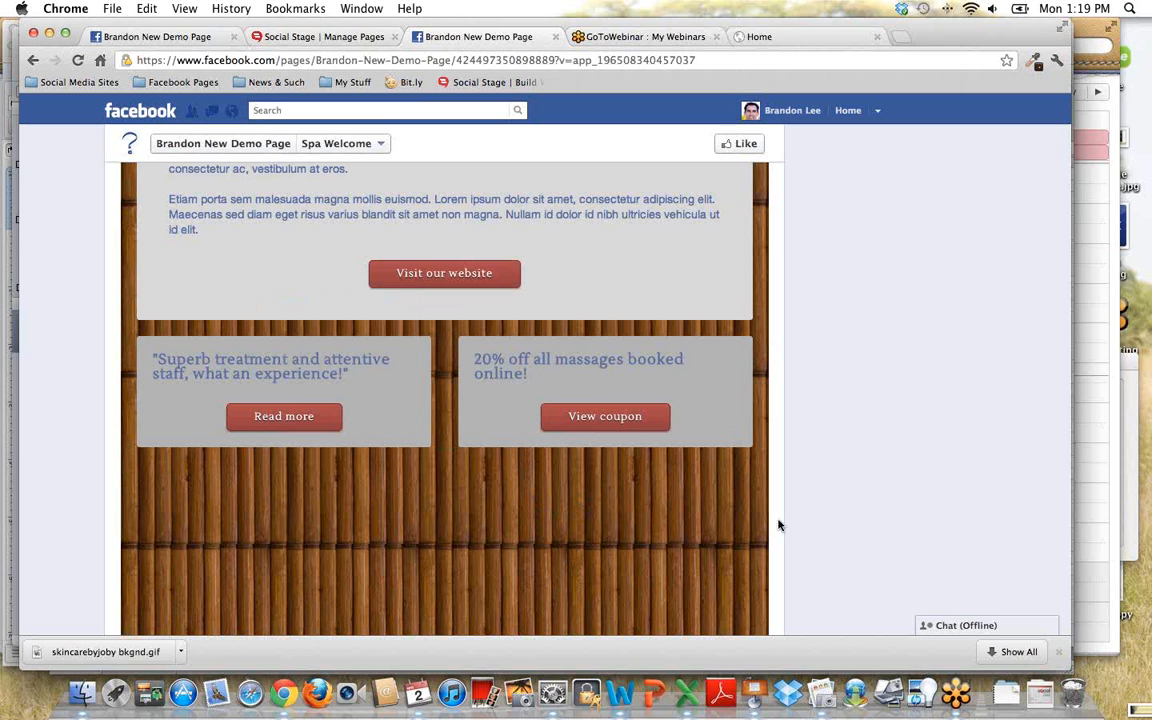
pyautogui.scroll(3, 815, 489)
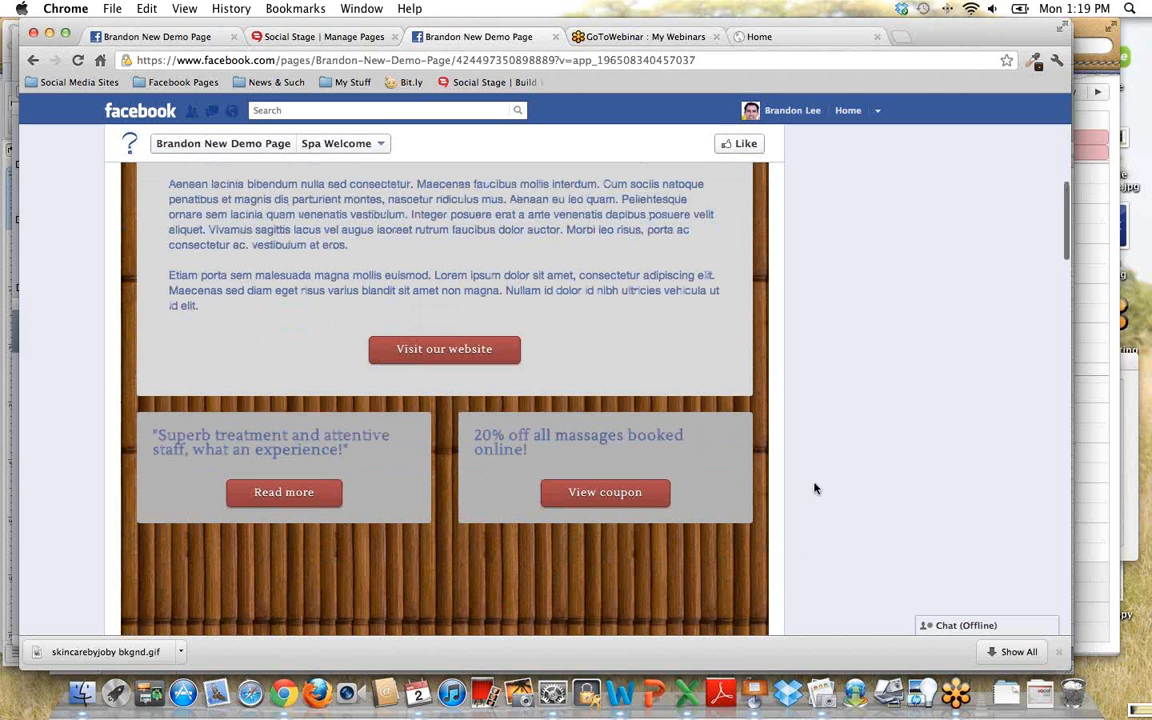
# - View the site's Make Appointment page and examine the fields of its appointment form
pyautogui.scroll(6, 814, 494)
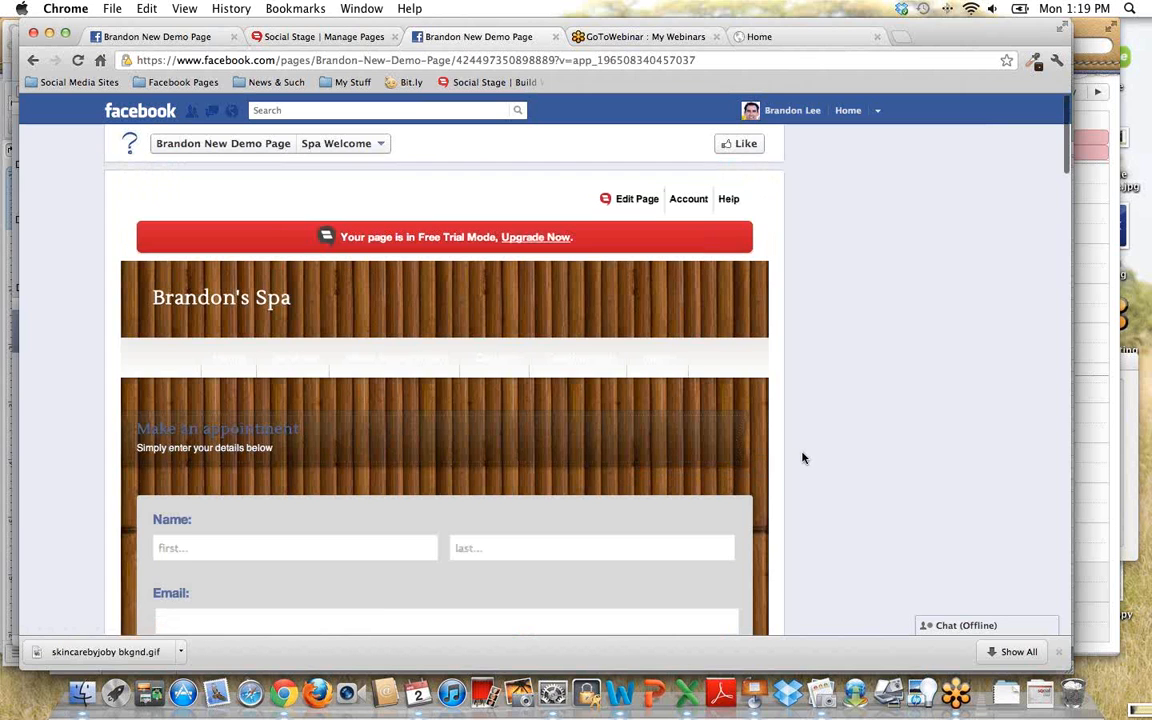
pyautogui.scroll(-5, 802, 458)
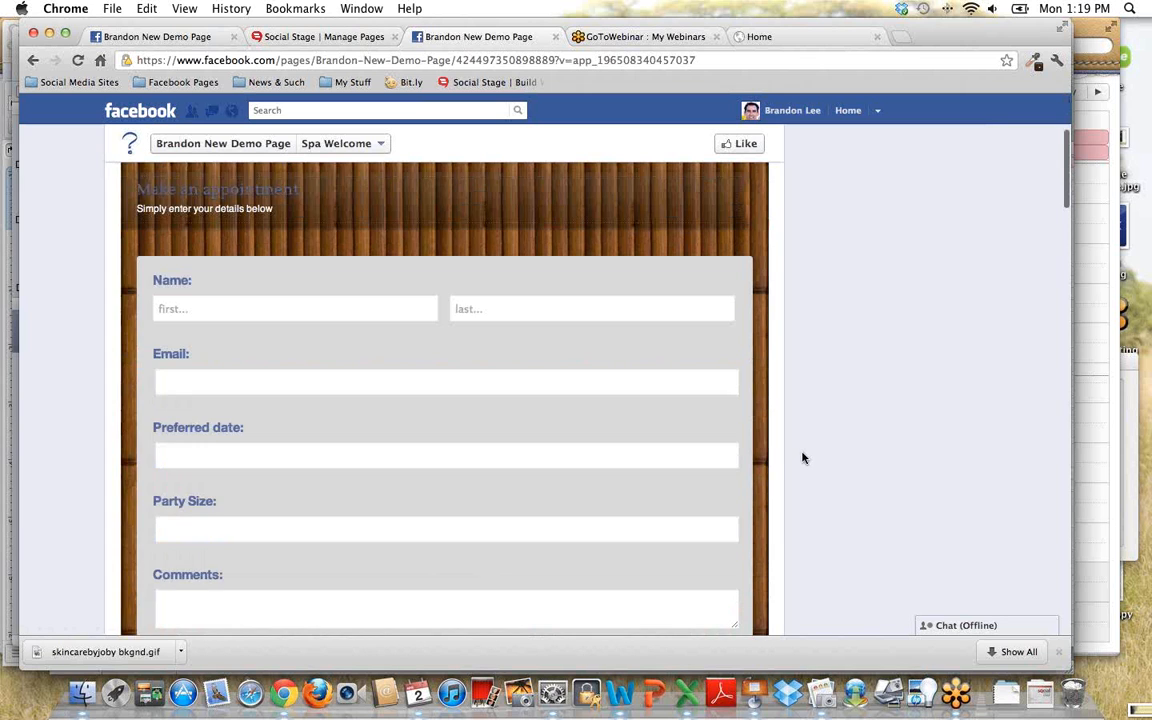
pyautogui.scroll(-2, 802, 458)
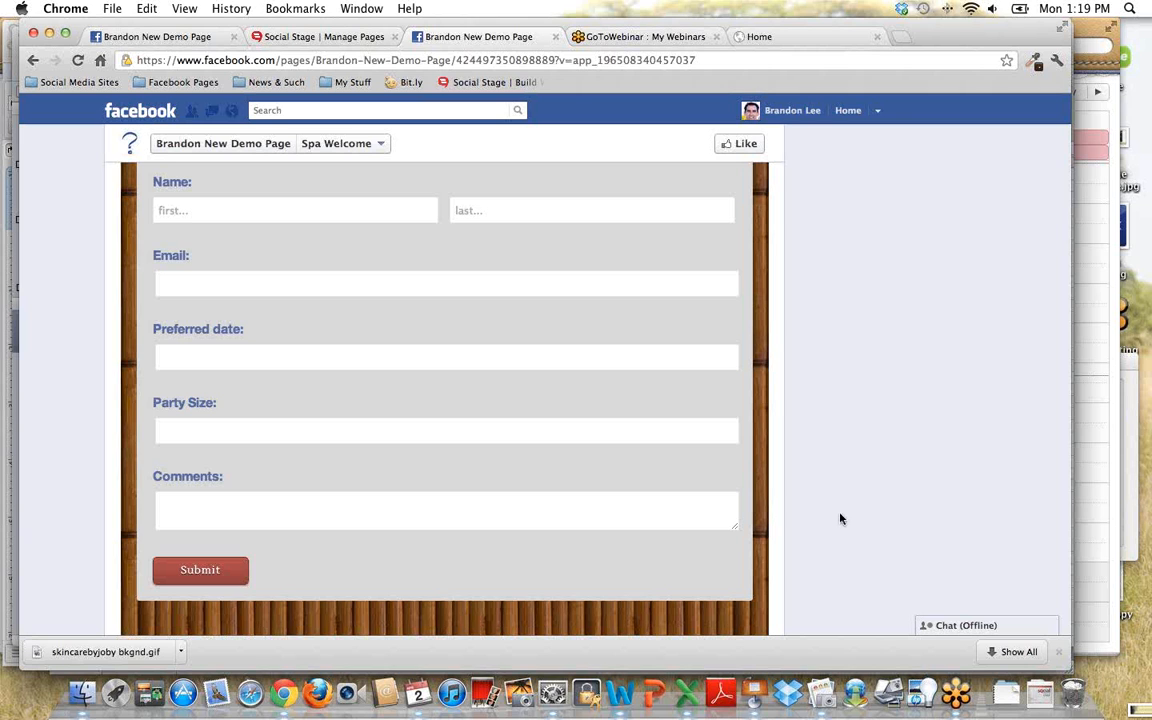
pyautogui.scroll(2, 838, 517)
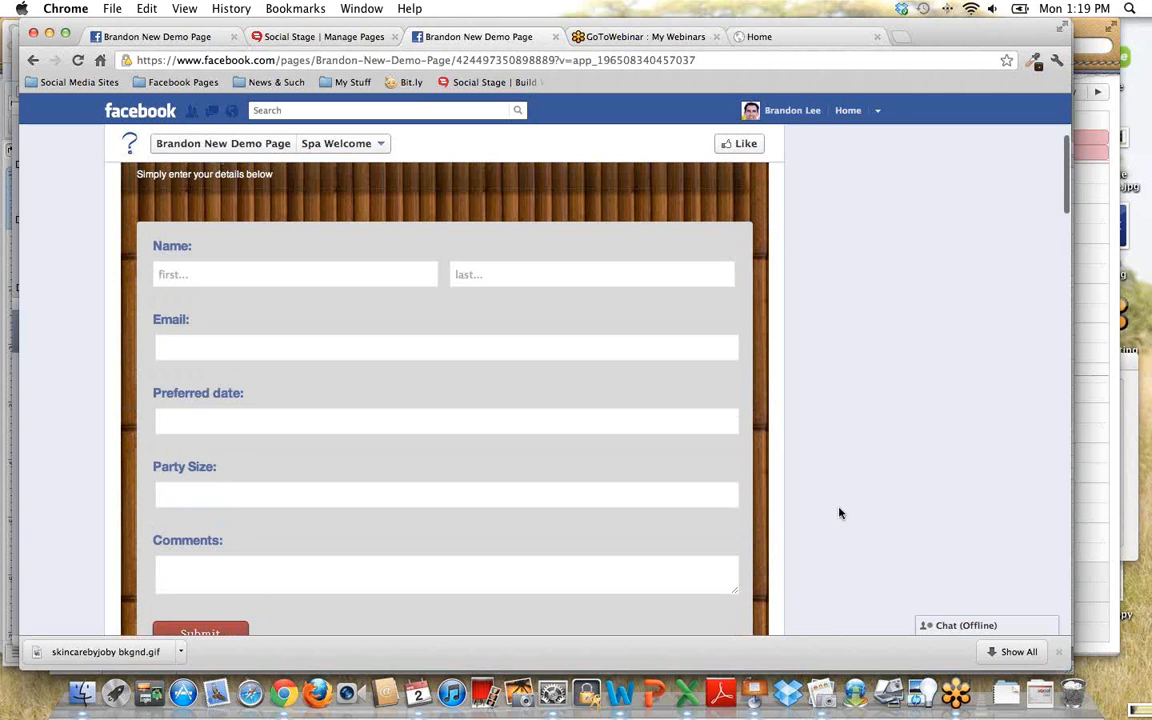
pyautogui.scroll(1, 839, 514)
pyautogui.scroll(3, 838, 513)
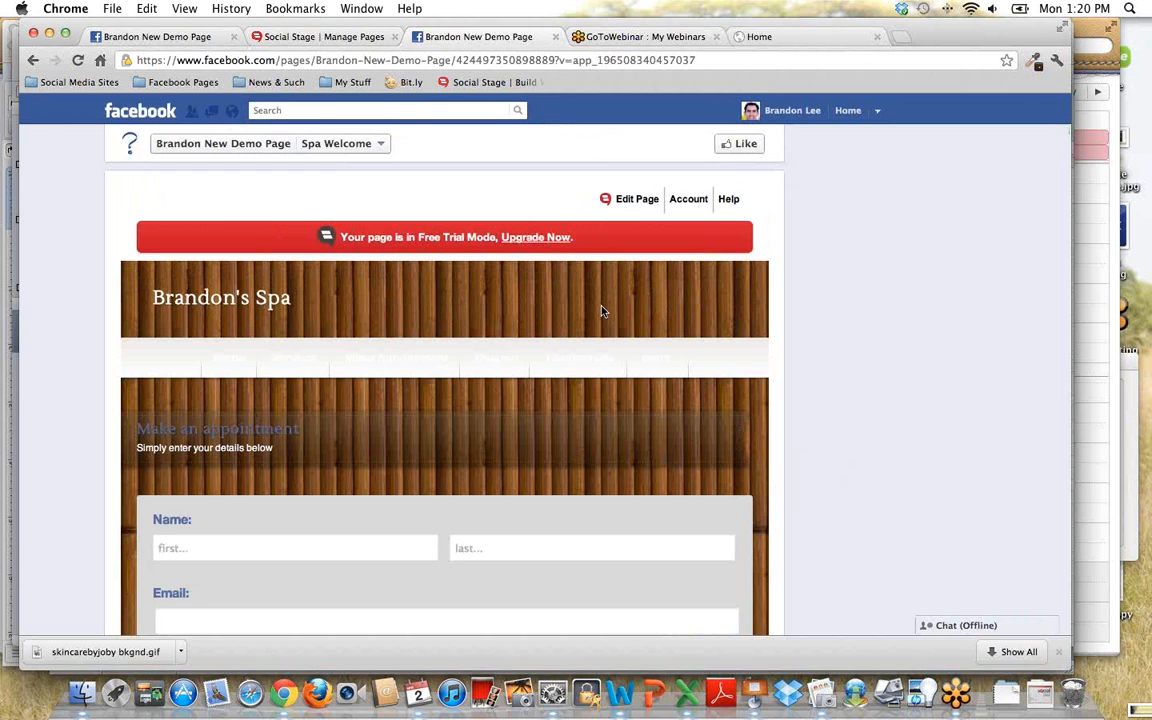
# - Open the page's Design settings and examine the theme categories, Spa & Beauty layouts, color styles and page preview
pyautogui.moveTo(631, 213)
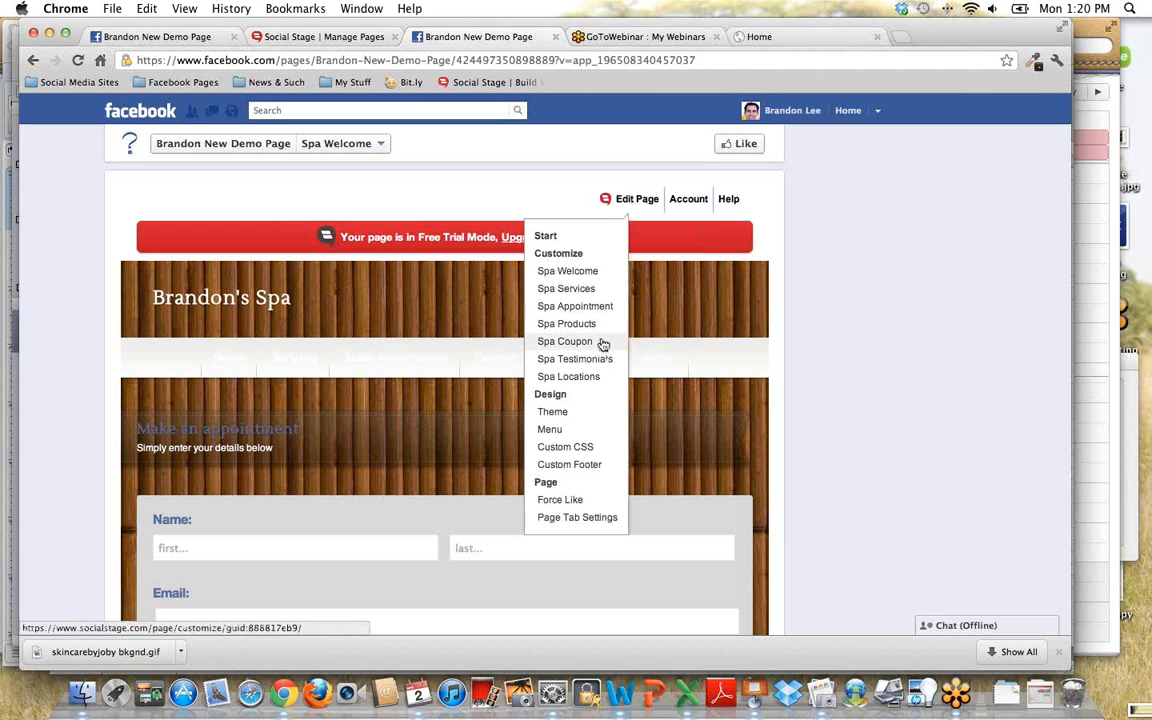
pyautogui.click(590, 397)
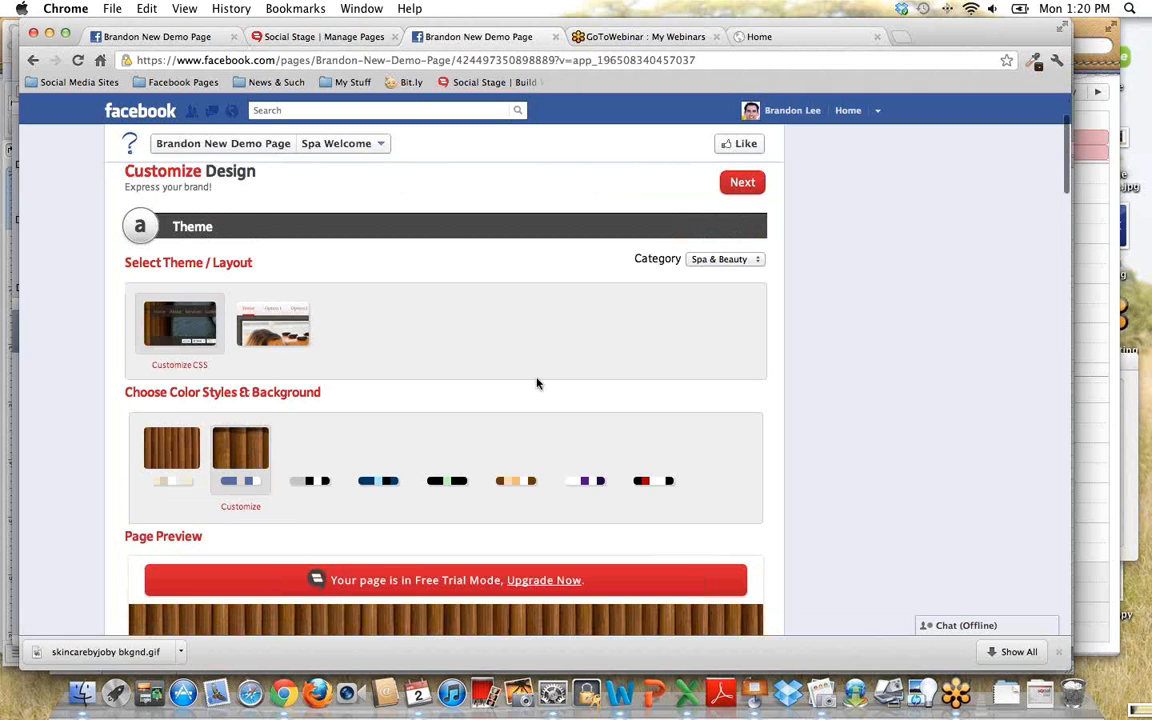
pyautogui.scroll(-3, 535, 340)
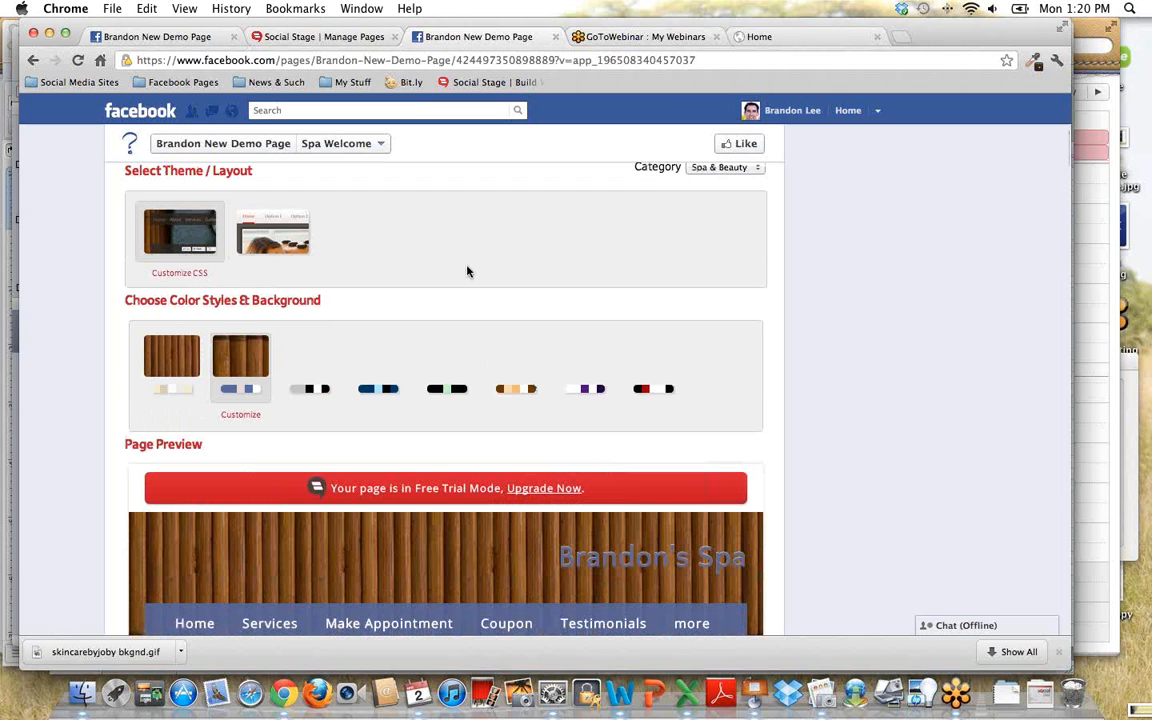
pyautogui.scroll(3, 600, 265)
pyautogui.click(758, 261)
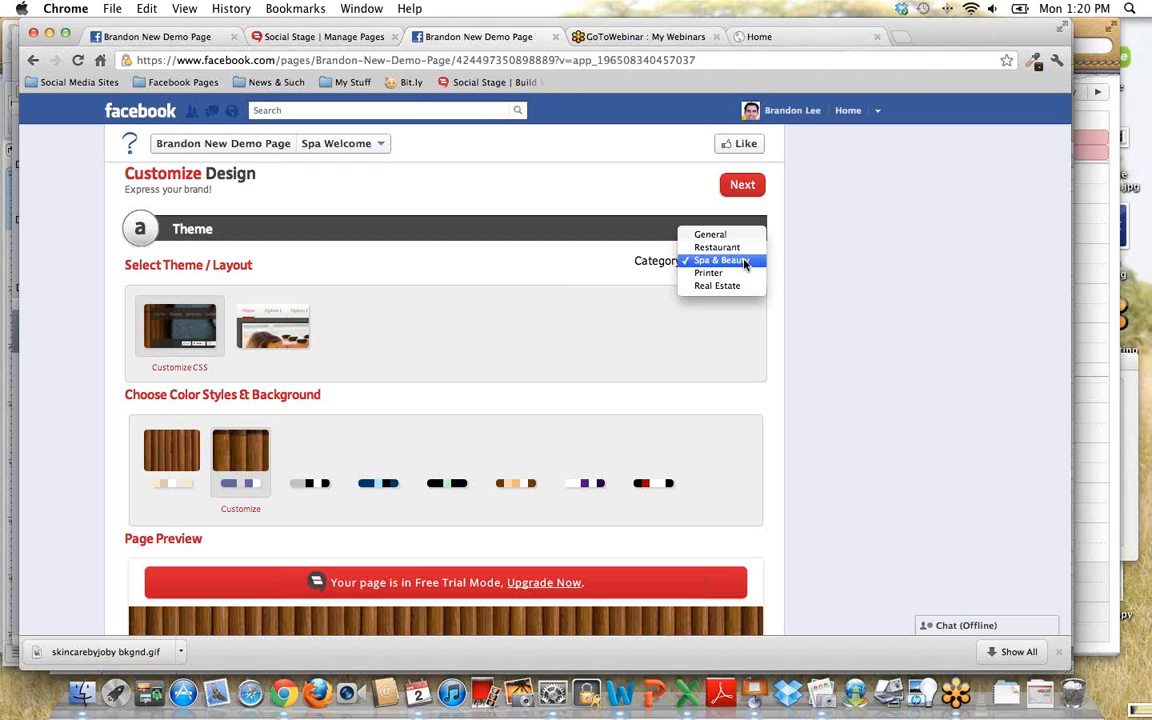
pyautogui.click(744, 263)
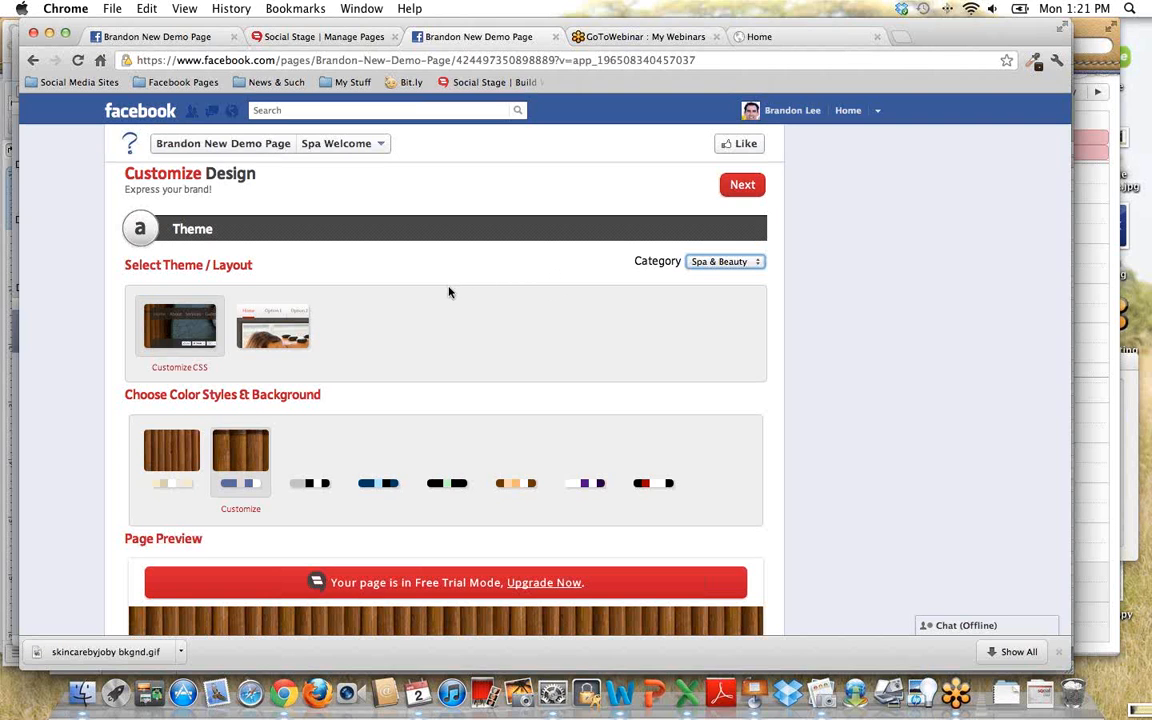
pyautogui.scroll(-3, 446, 293)
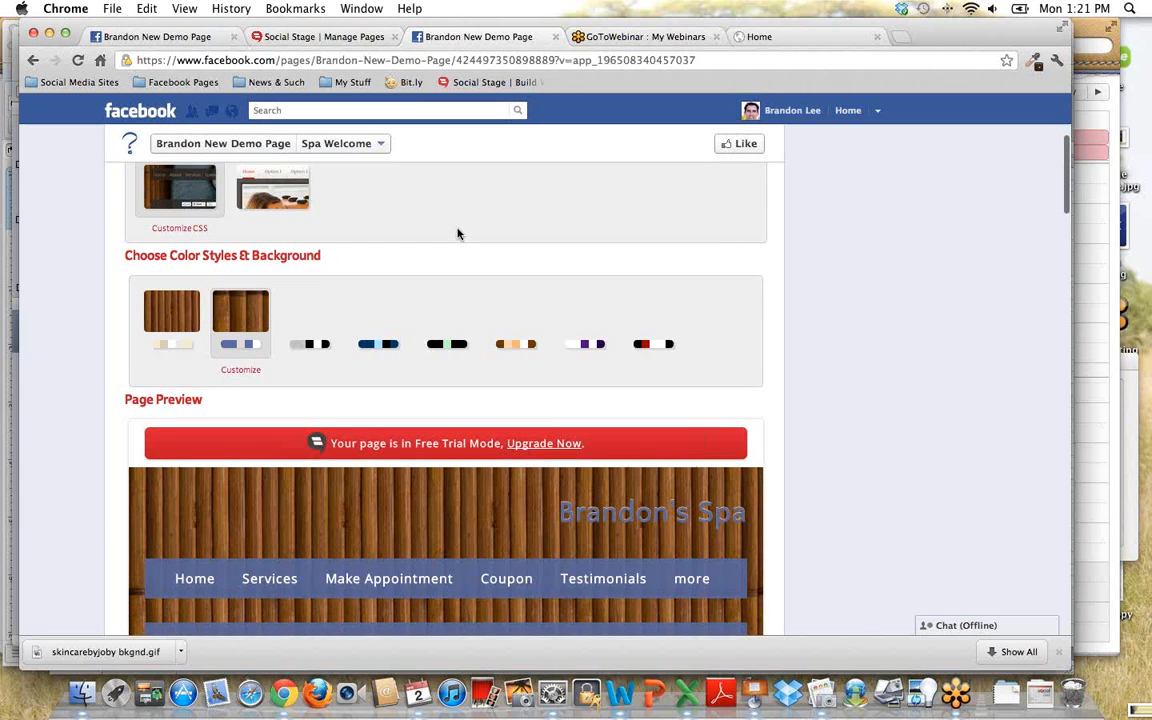
pyautogui.scroll(-3, 458, 234)
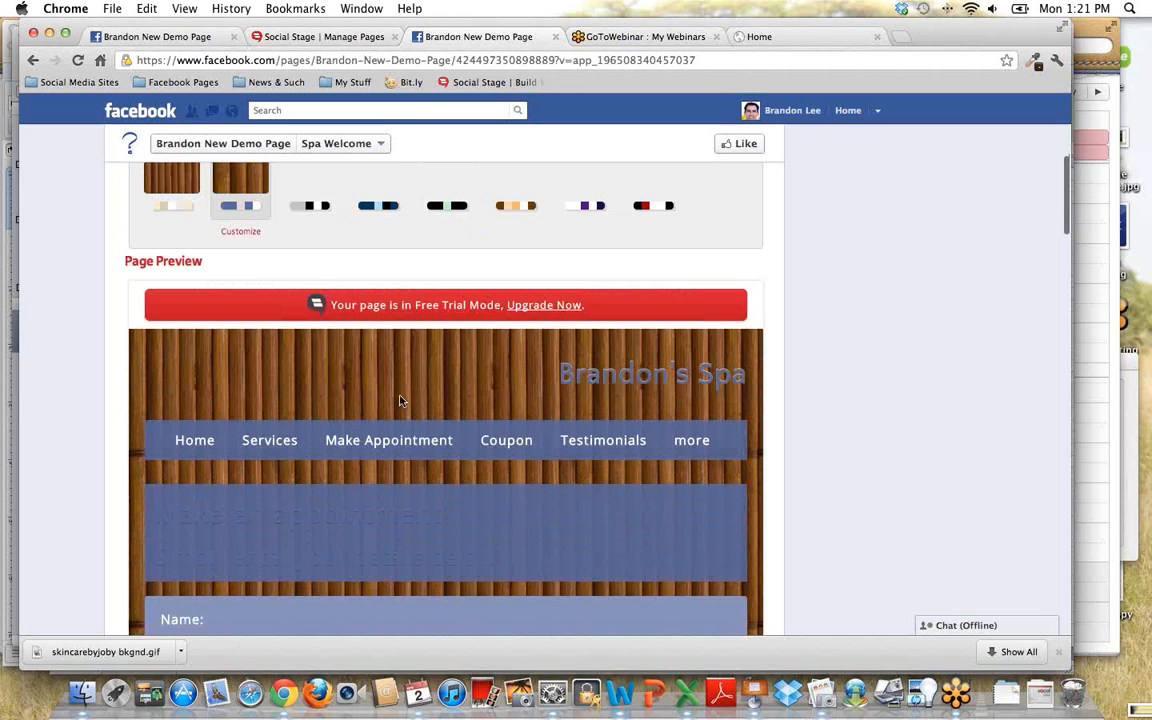
# - Apply the first wood color style with the cream palette to the demo page and check it in the page preview
pyautogui.scroll(1, 376, 400)
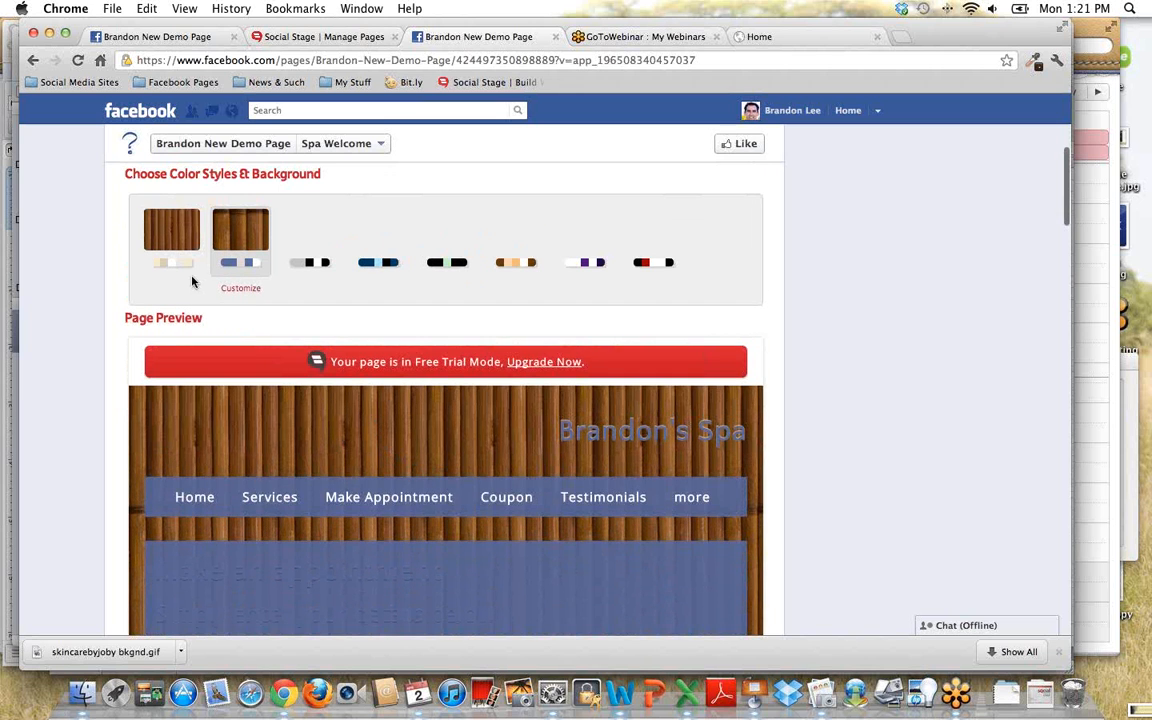
pyautogui.click(170, 262)
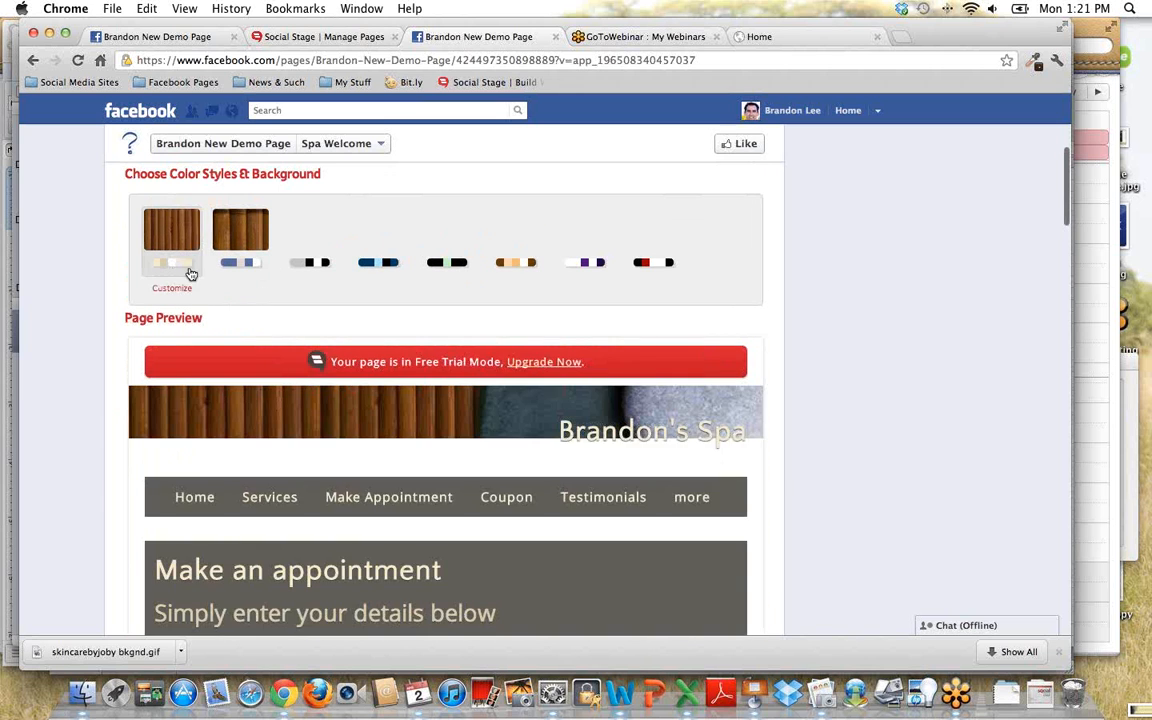
pyautogui.scroll(-2, 431, 426)
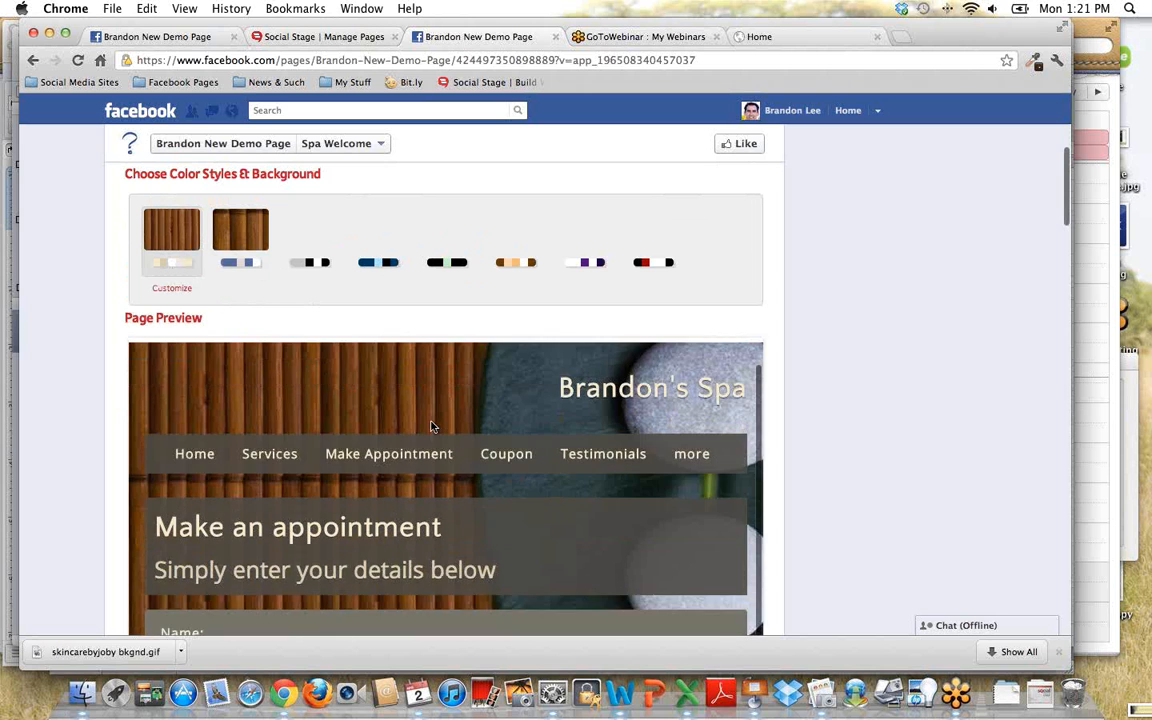
pyautogui.scroll(3, 430, 423)
pyautogui.scroll(1, 430, 421)
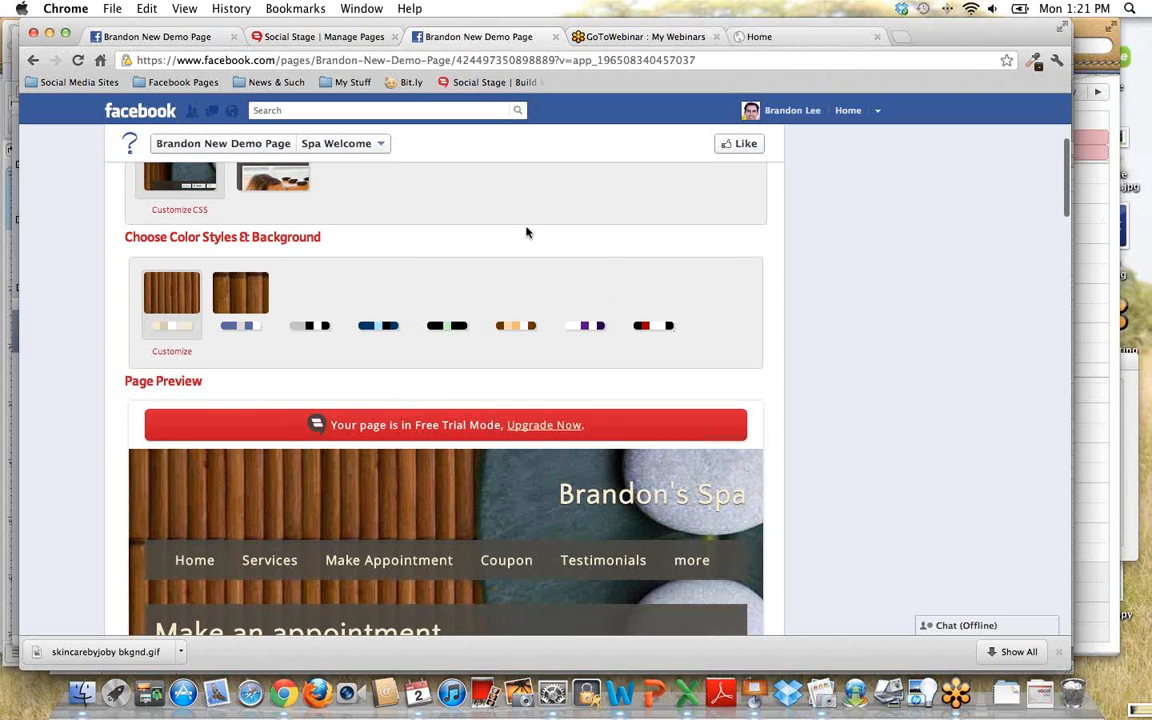
pyautogui.scroll(-4, 526, 232)
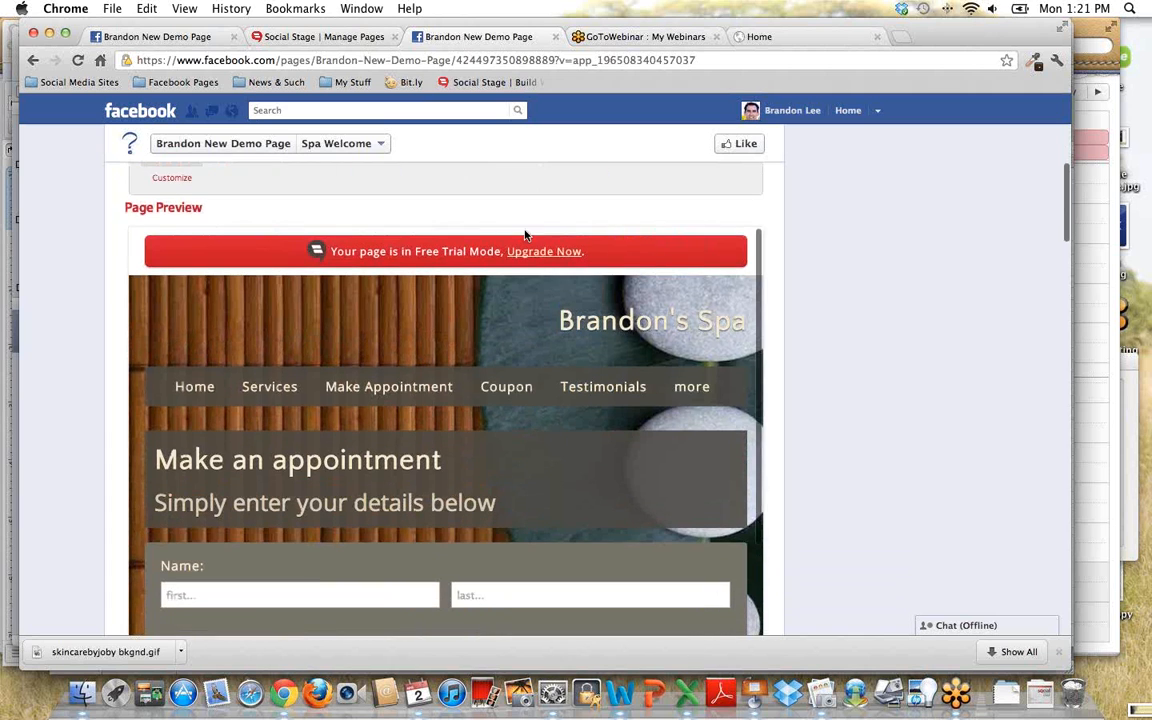
pyautogui.scroll(4, 526, 232)
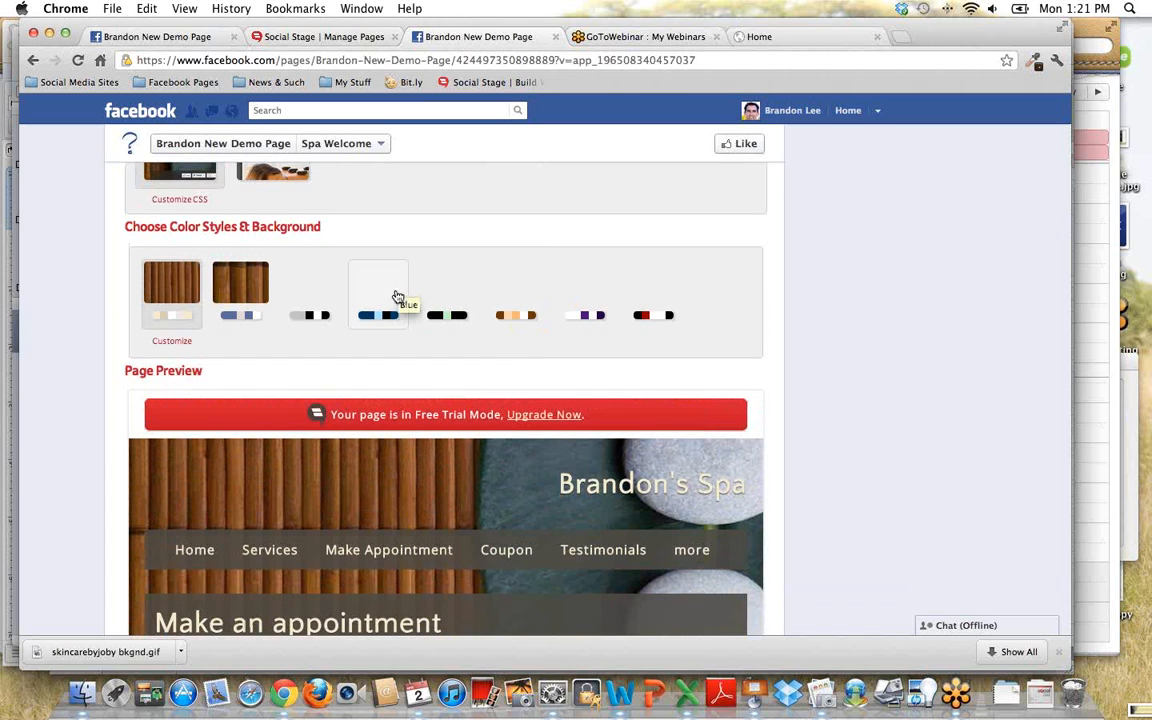
pyautogui.scroll(1, 253, 371)
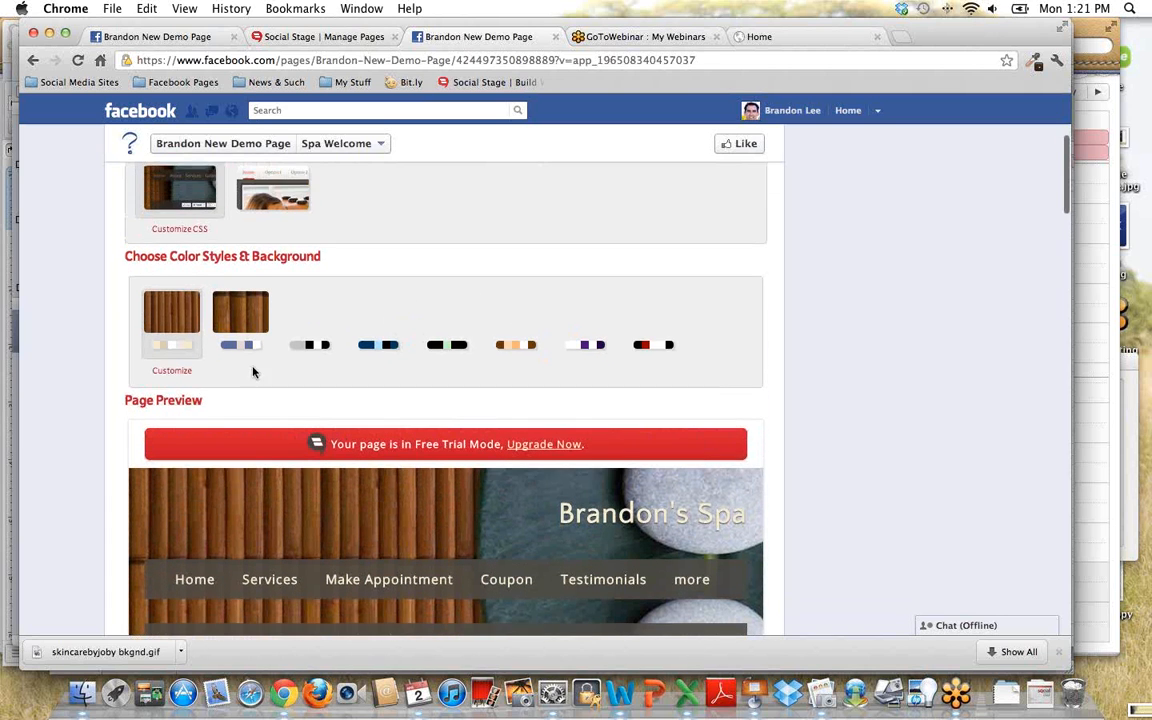
# - Open the cream style's customization settings, examine its colors, fonts and background options, and shorten the settings window
pyautogui.click(172, 383)
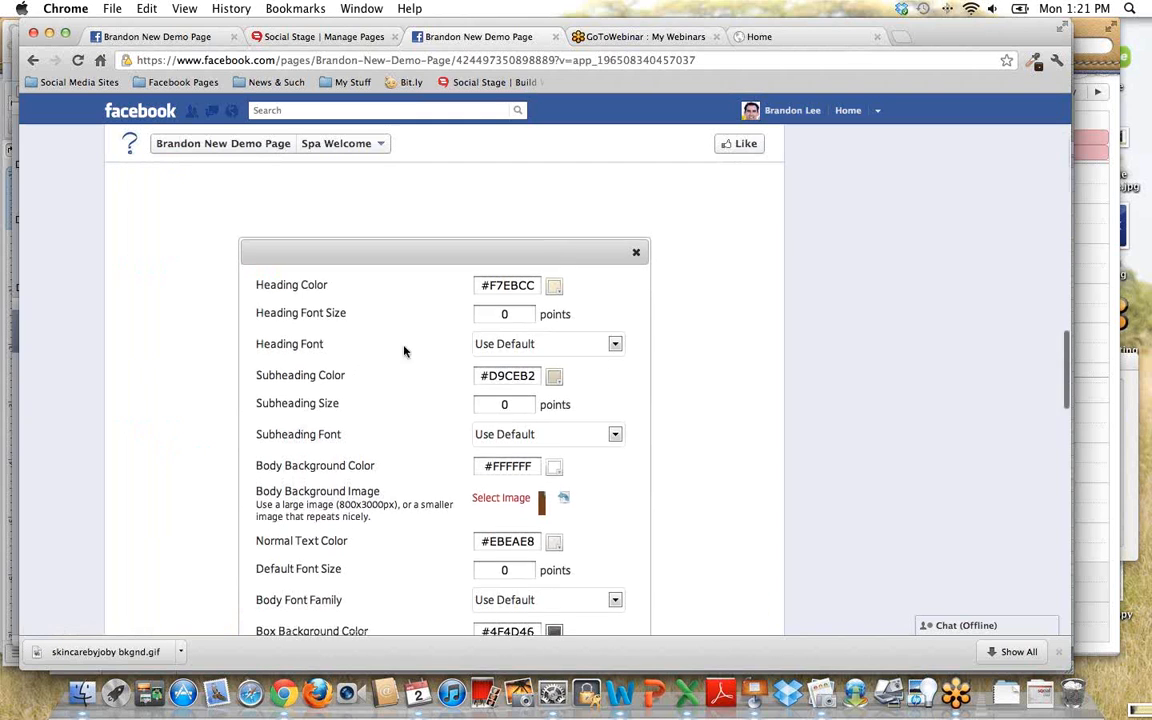
pyautogui.scroll(-8, 404, 350)
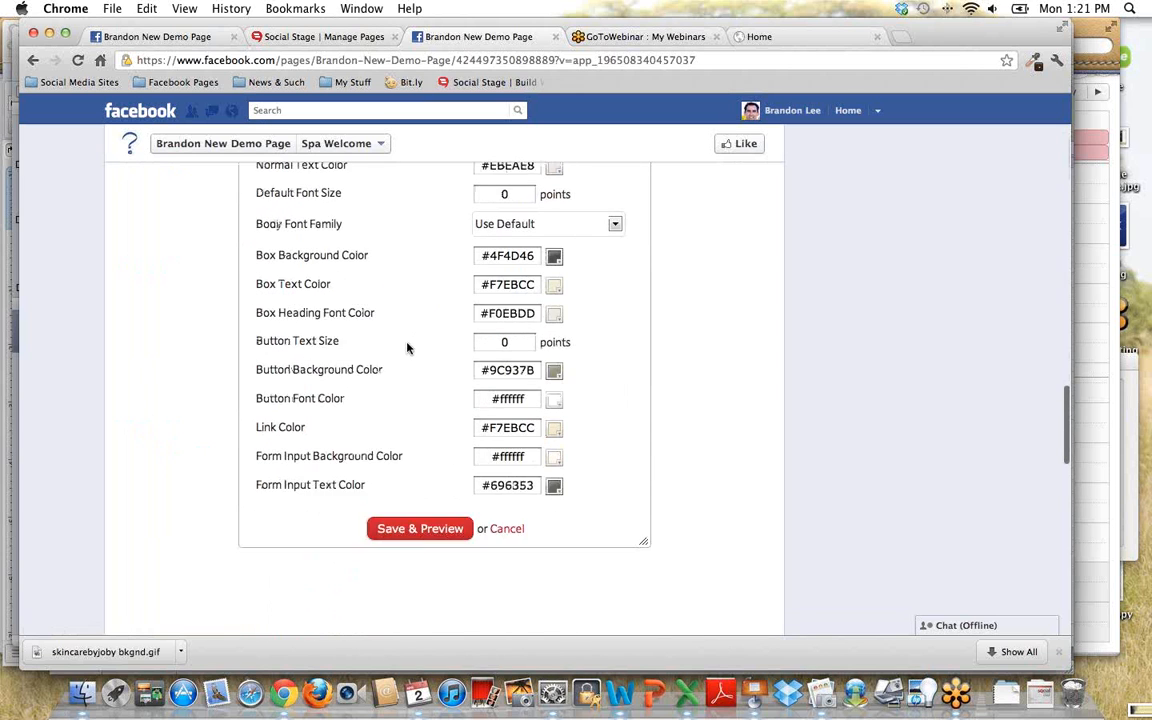
pyautogui.moveTo(643, 513); pyautogui.dragTo(455, 249)
pyautogui.moveTo(475, 358); pyautogui.dragTo(588, 391)
pyautogui.scroll(5, 360, 276)
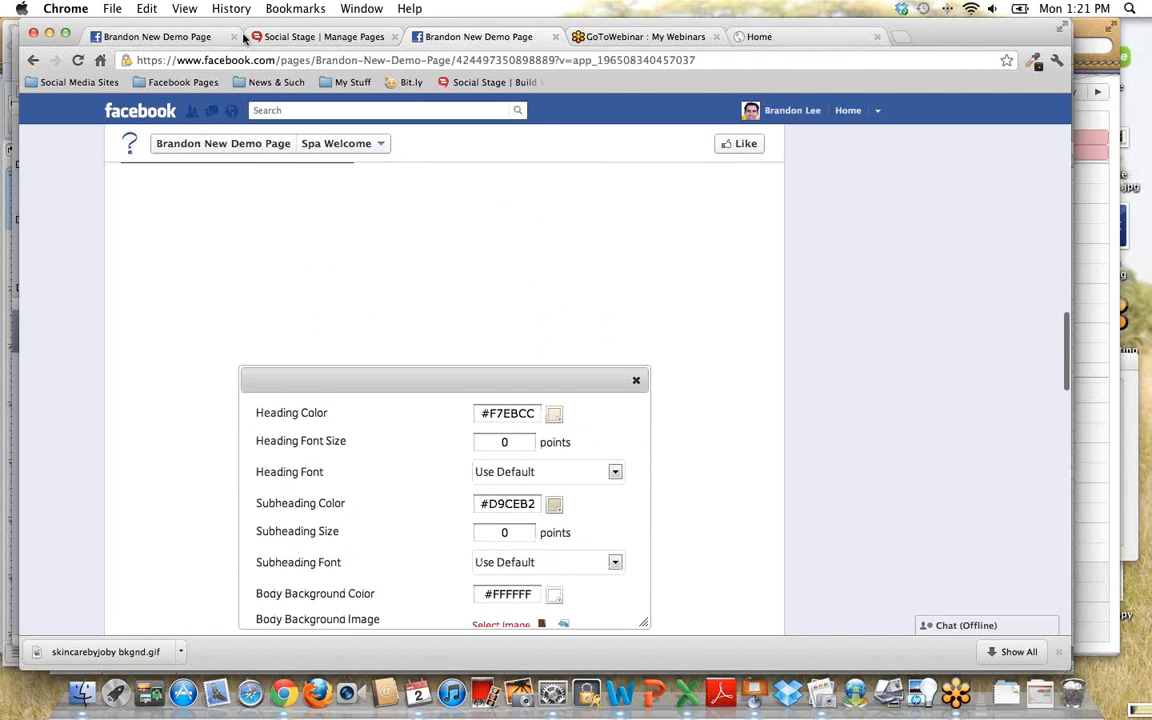
# - Open the bookmarked Skin Care by Jody Facebook page in a new browser tab and display its My FB Website page
pyautogui.click(892, 40)
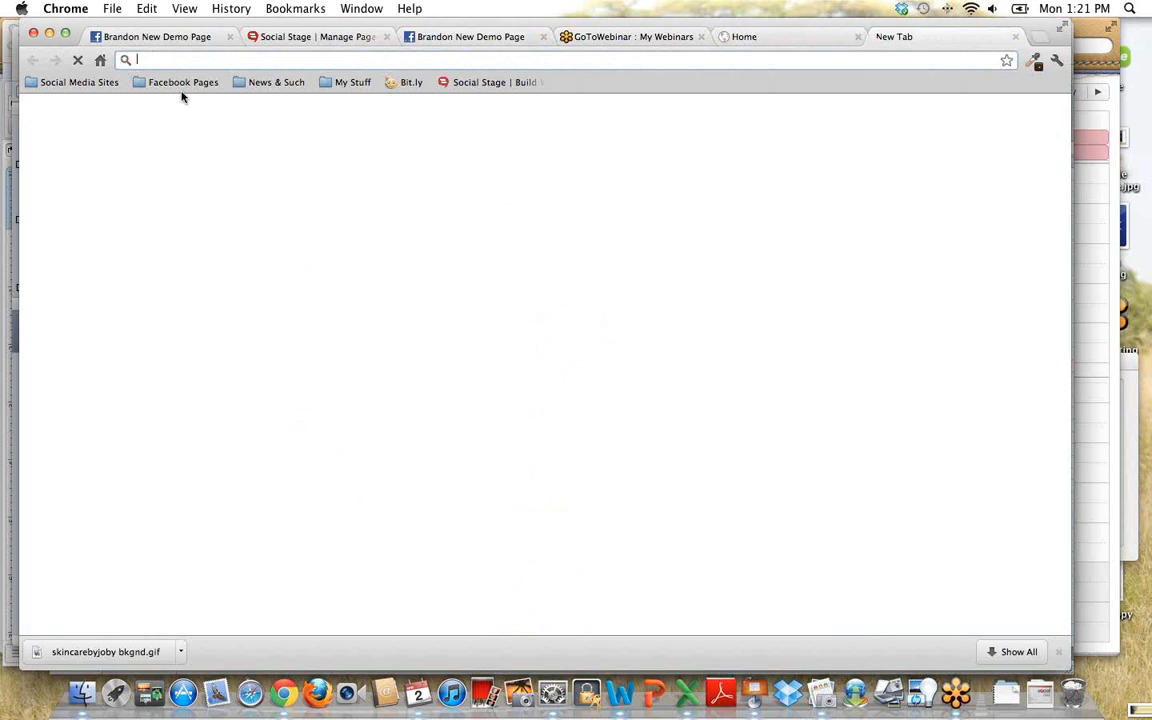
pyautogui.click(176, 83)
pyautogui.click(176, 161)
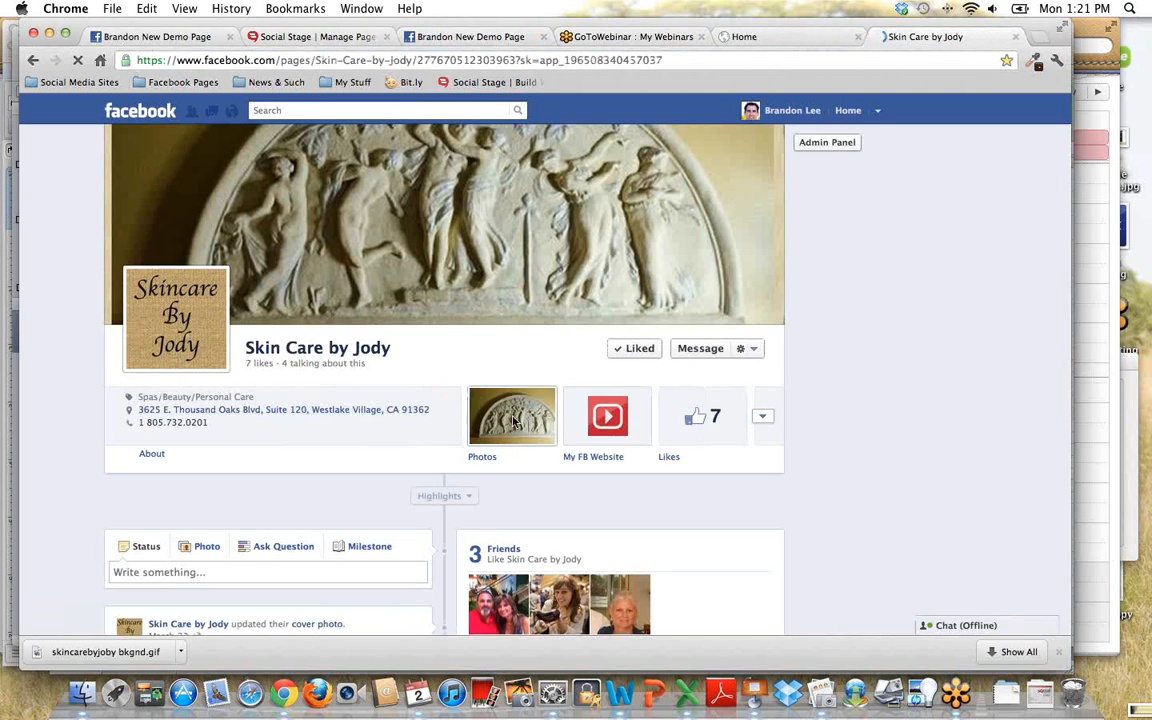
pyautogui.click(417, 417)
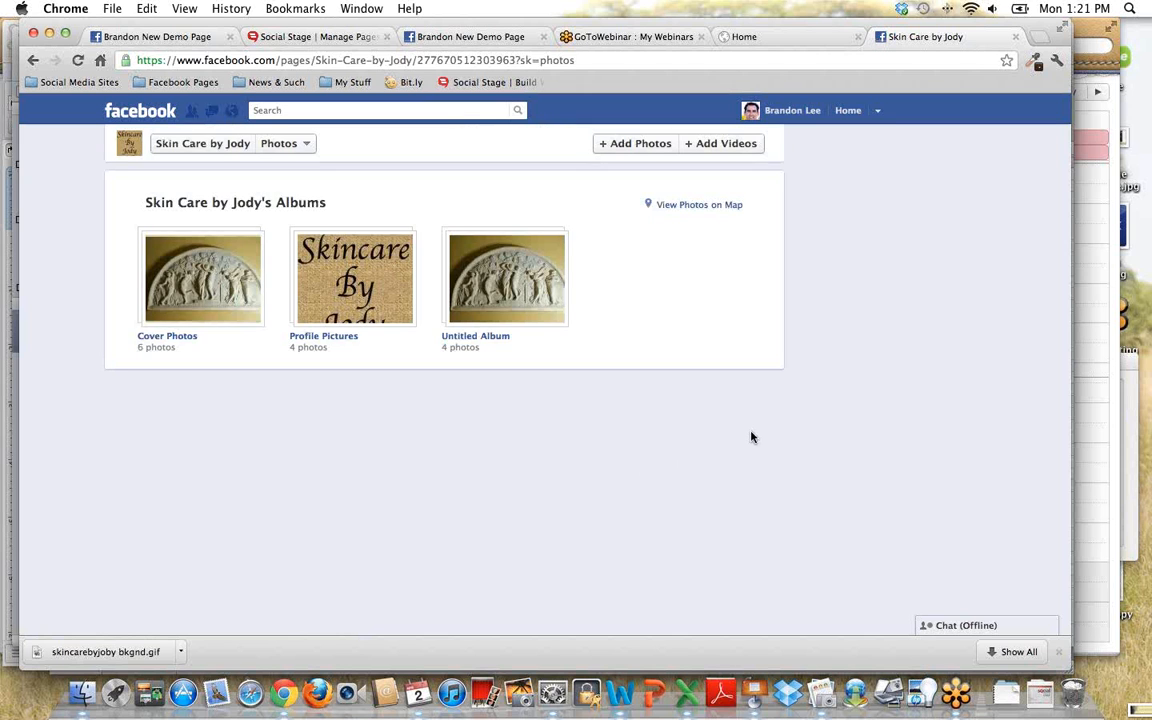
pyautogui.click(208, 144)
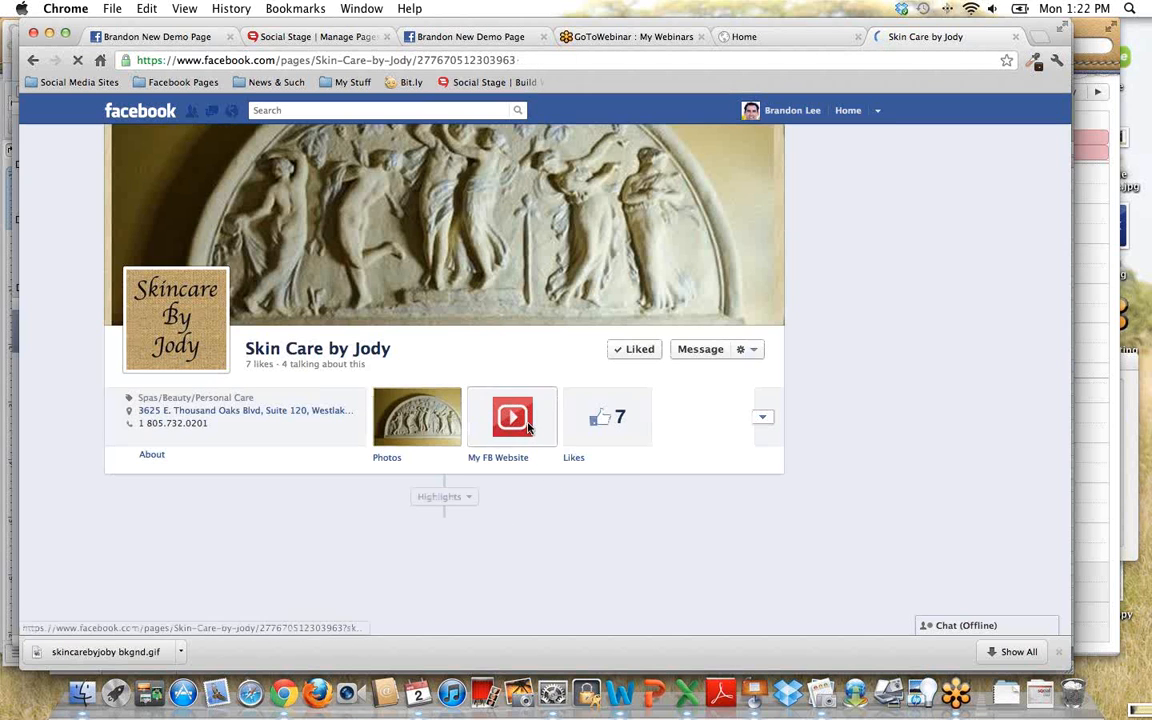
pyautogui.click(497, 440)
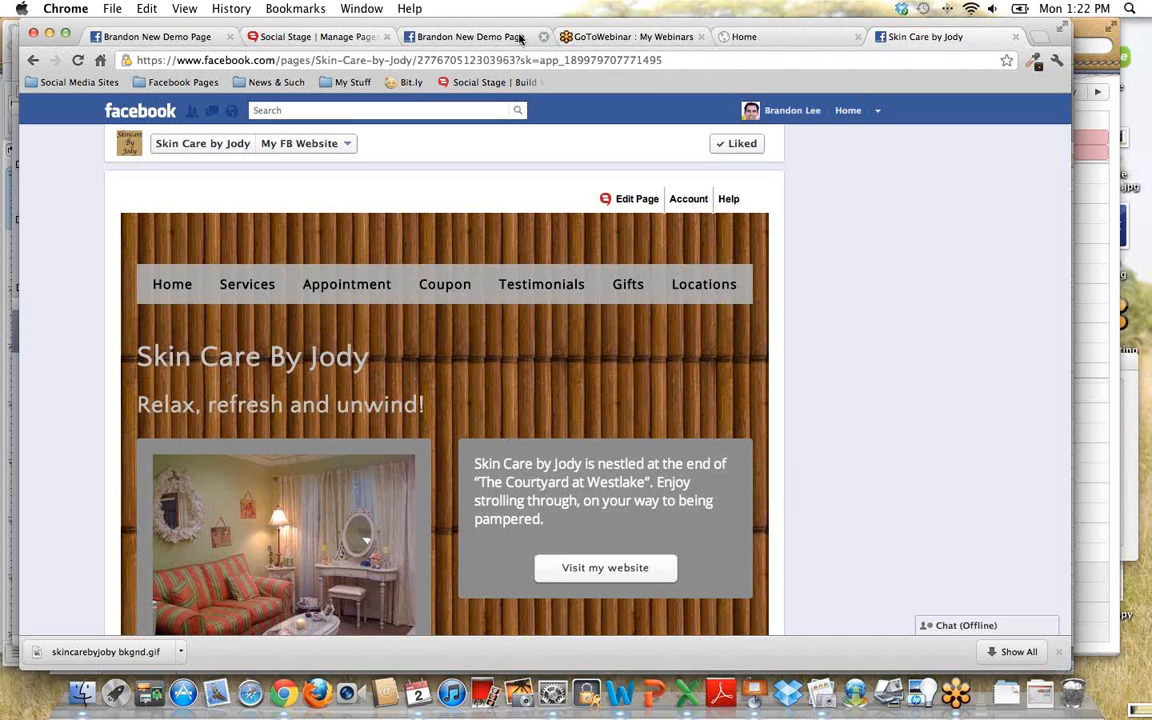
# - Close the demo page's design tab and return to the Skin Care by Jody website to look over its home page
pyautogui.click(486, 38)
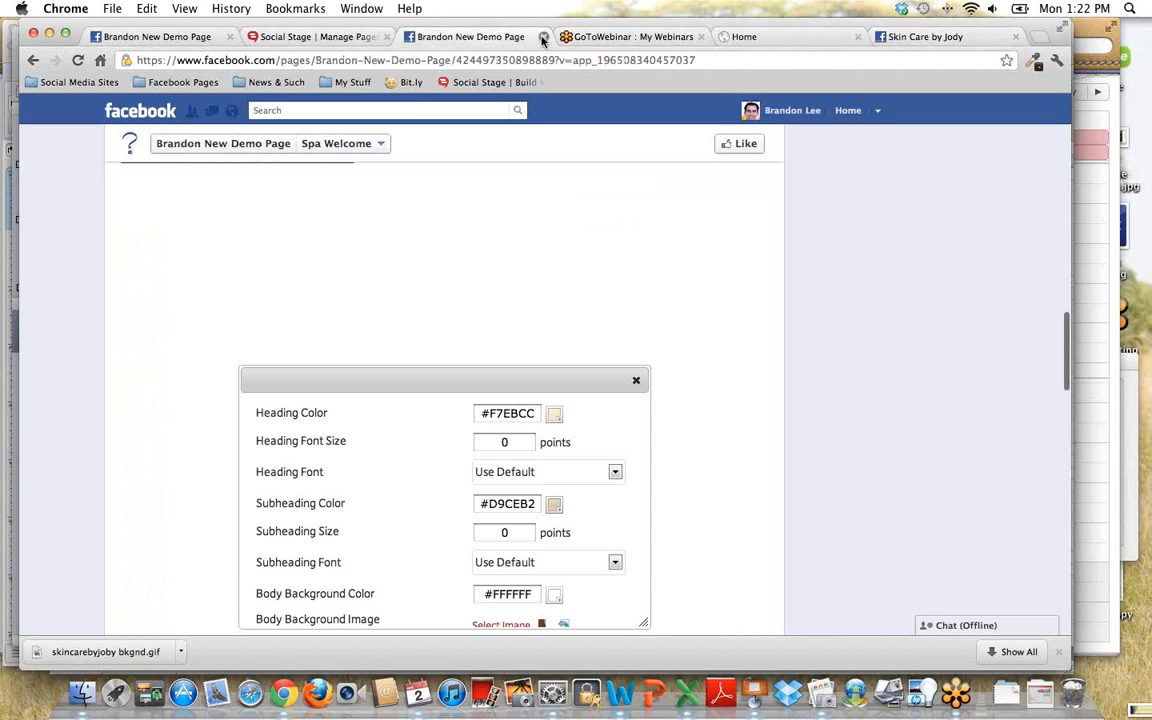
pyautogui.click(543, 38)
pyautogui.click(783, 37)
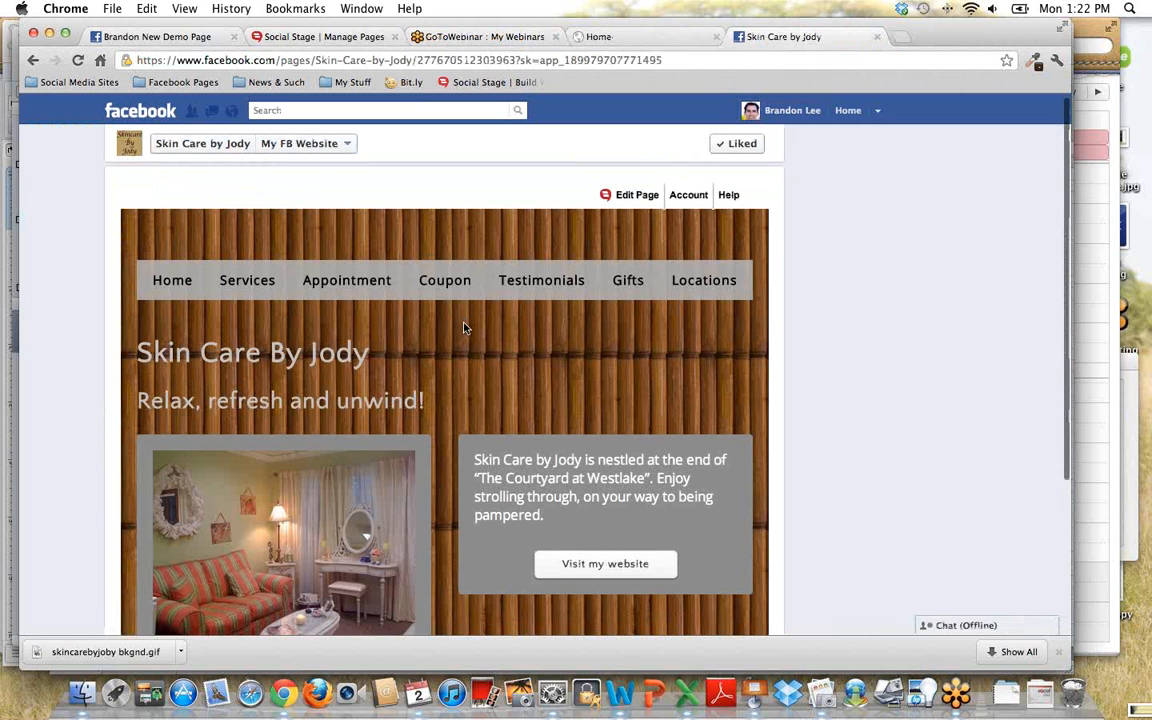
pyautogui.scroll(-2, 463, 327)
pyautogui.scroll(2, 465, 326)
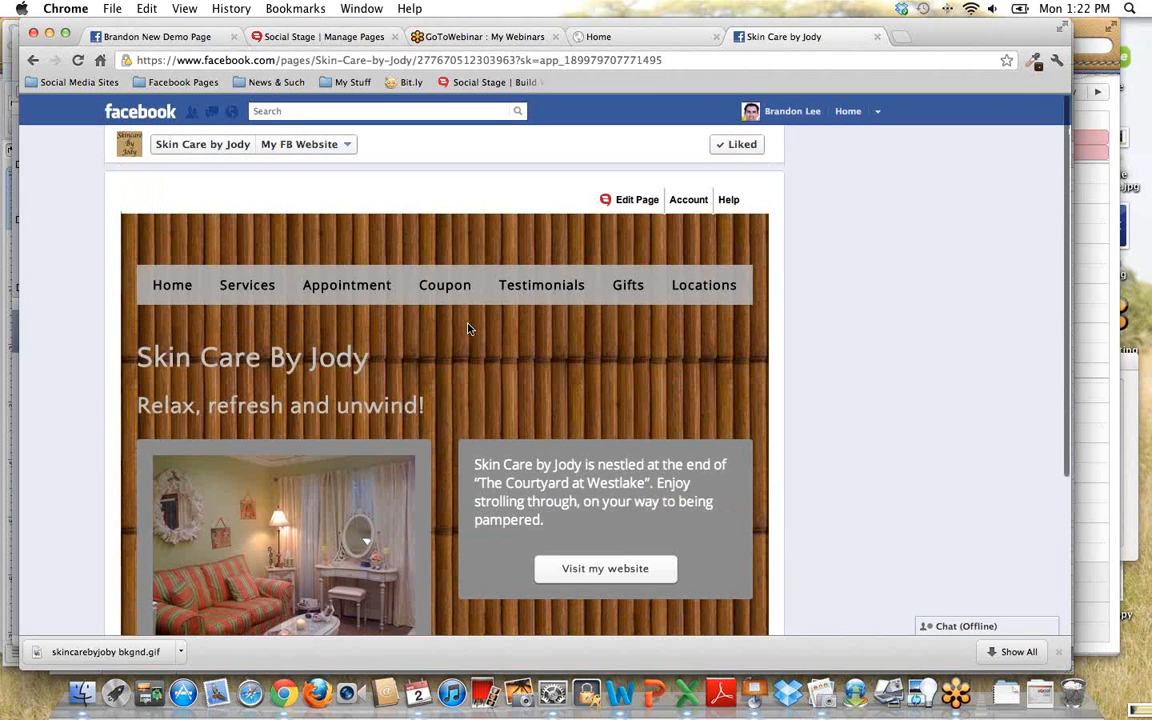
# - Open the Skin Care by Jody site's Design settings and preview the first wood color style with the cream palette
pyautogui.moveTo(637, 198)
pyautogui.click(578, 403)
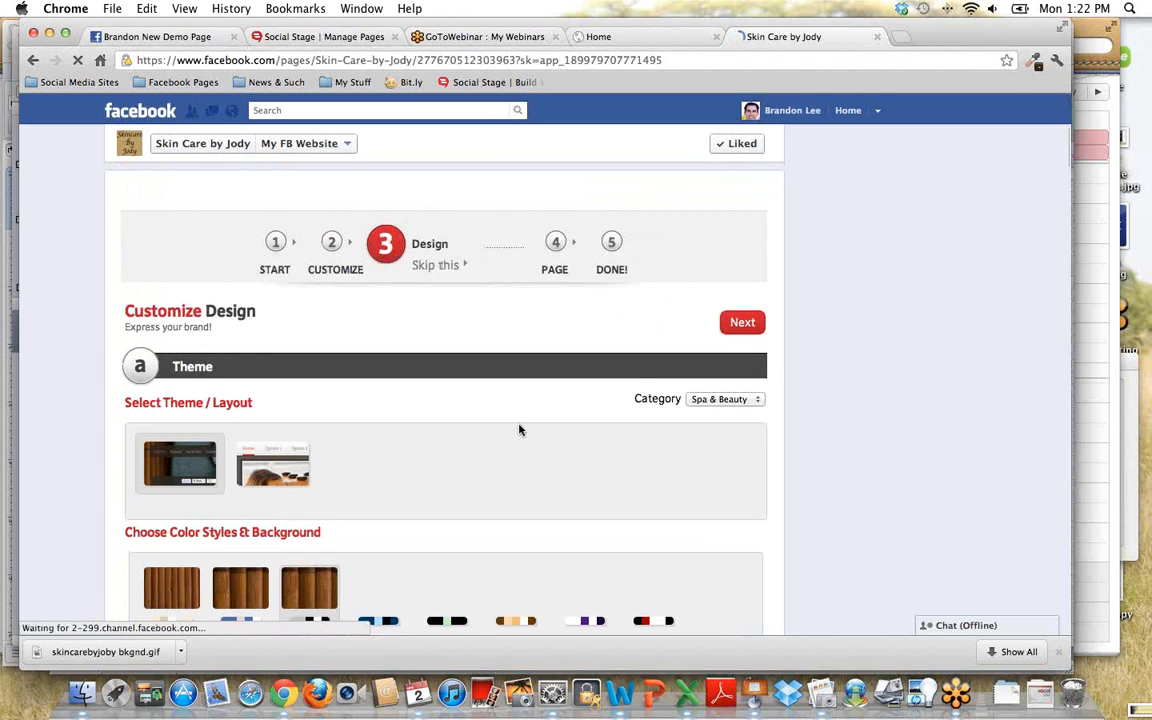
pyautogui.scroll(-4, 519, 430)
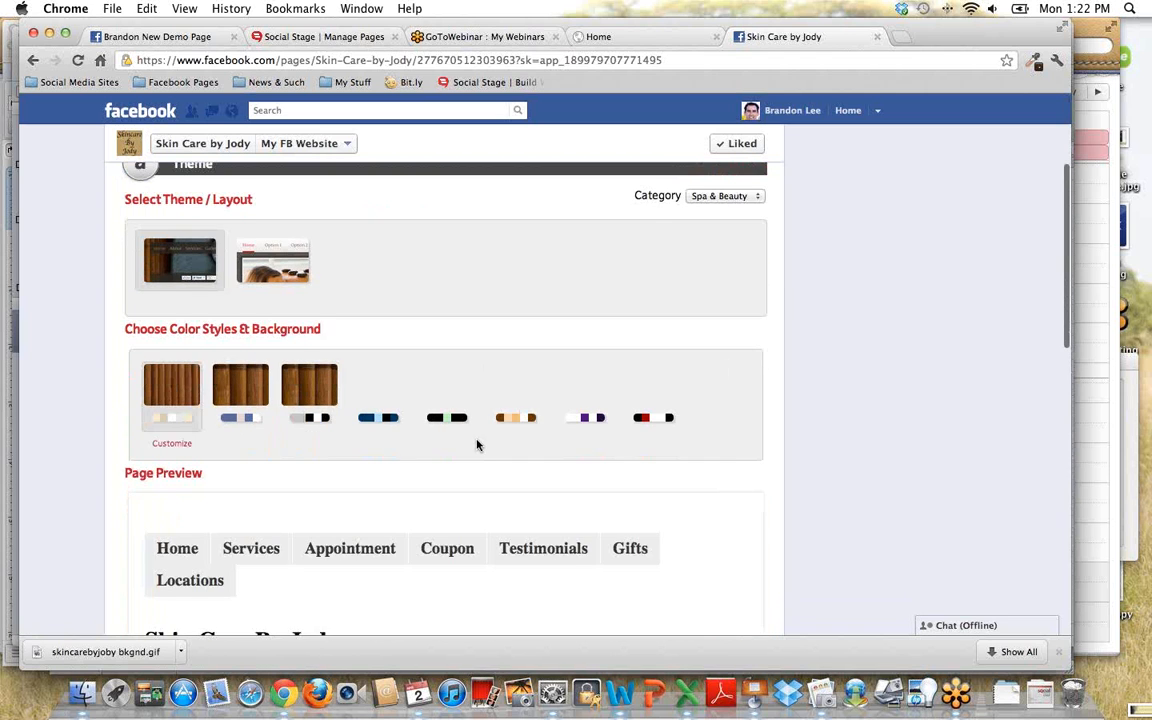
pyautogui.scroll(-2, 477, 445)
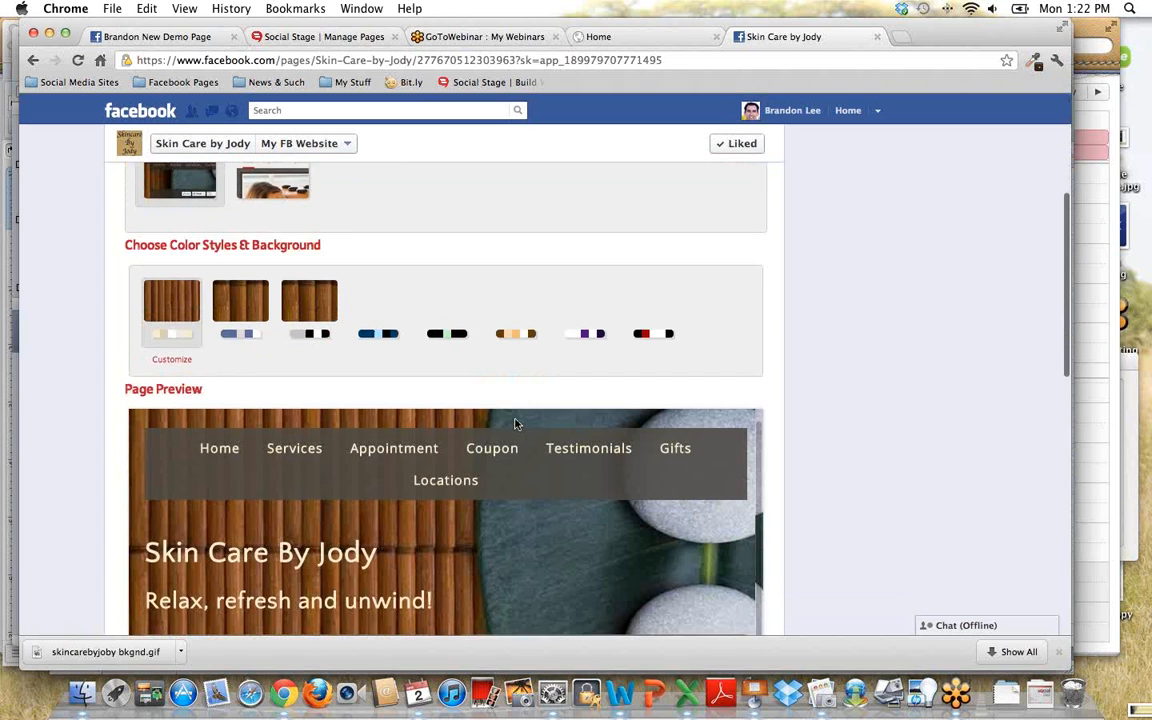
pyautogui.scroll(-2, 517, 424)
pyautogui.scroll(-2, 514, 424)
pyautogui.scroll(3, 514, 424)
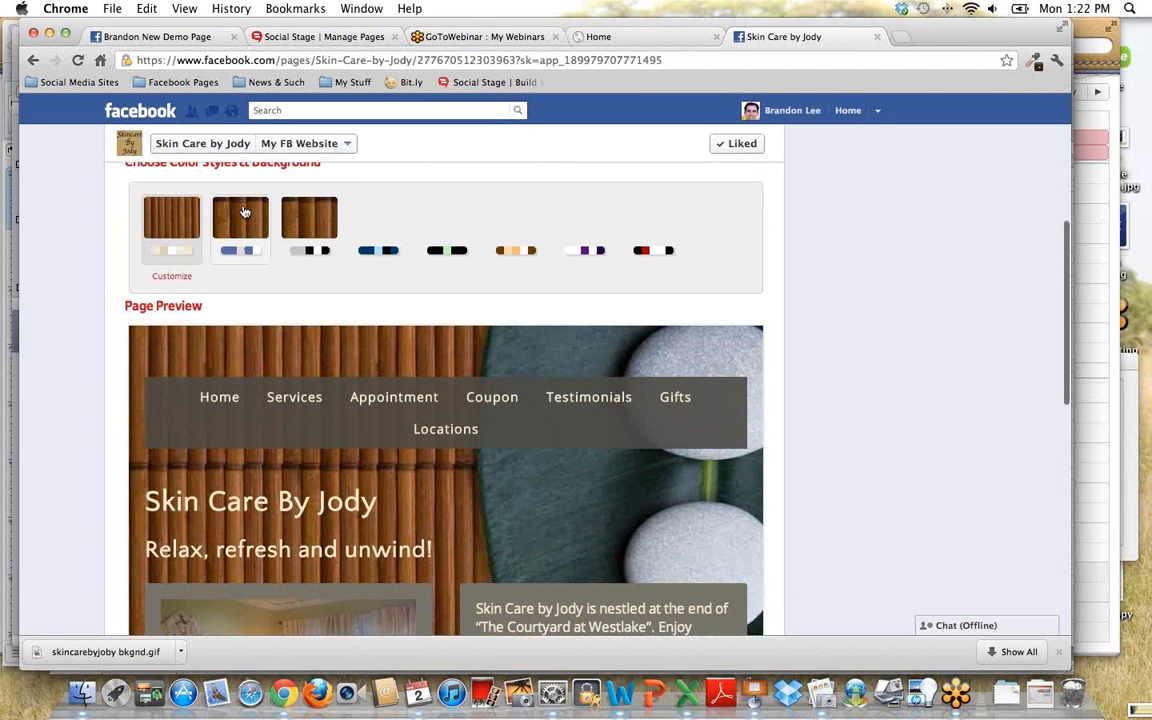
# - Try the blue color style in the page preview, then reapply the first cream style
pyautogui.click(244, 212)
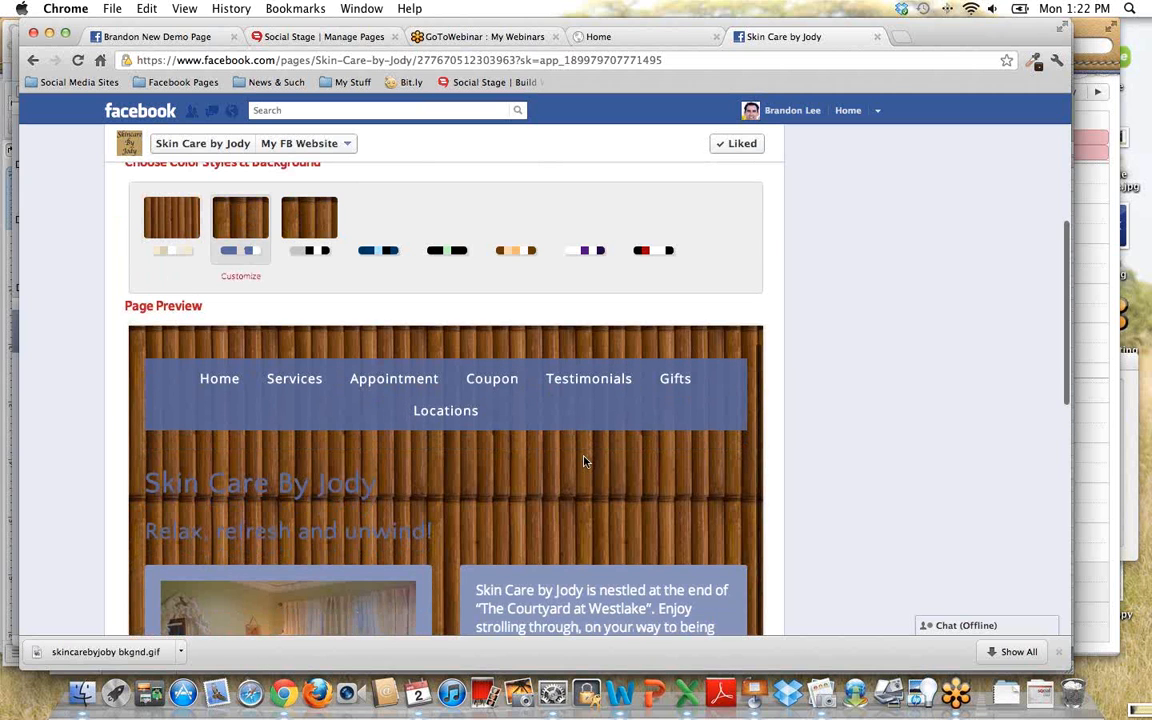
pyautogui.scroll(-1, 585, 461)
pyautogui.scroll(3, 400, 400)
pyautogui.click(178, 352)
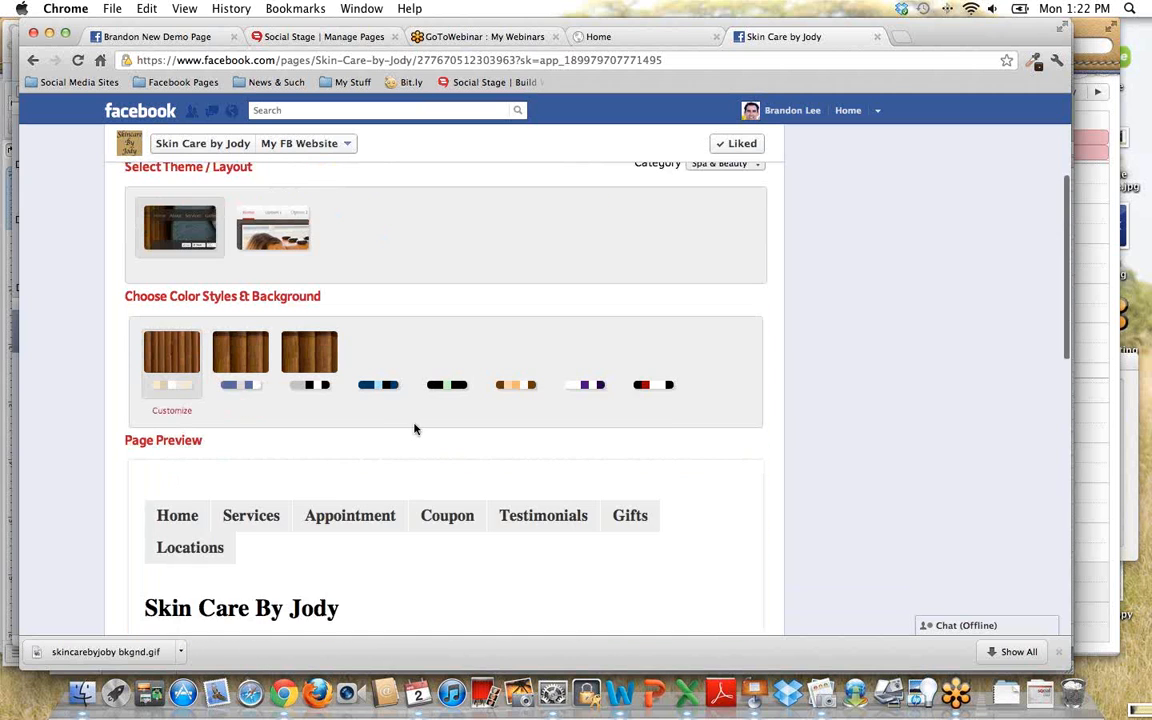
# - Open the cream style's customization settings on the Skin Care by Jody site and review its color, font, background and button options
pyautogui.scroll(-1, 416, 430)
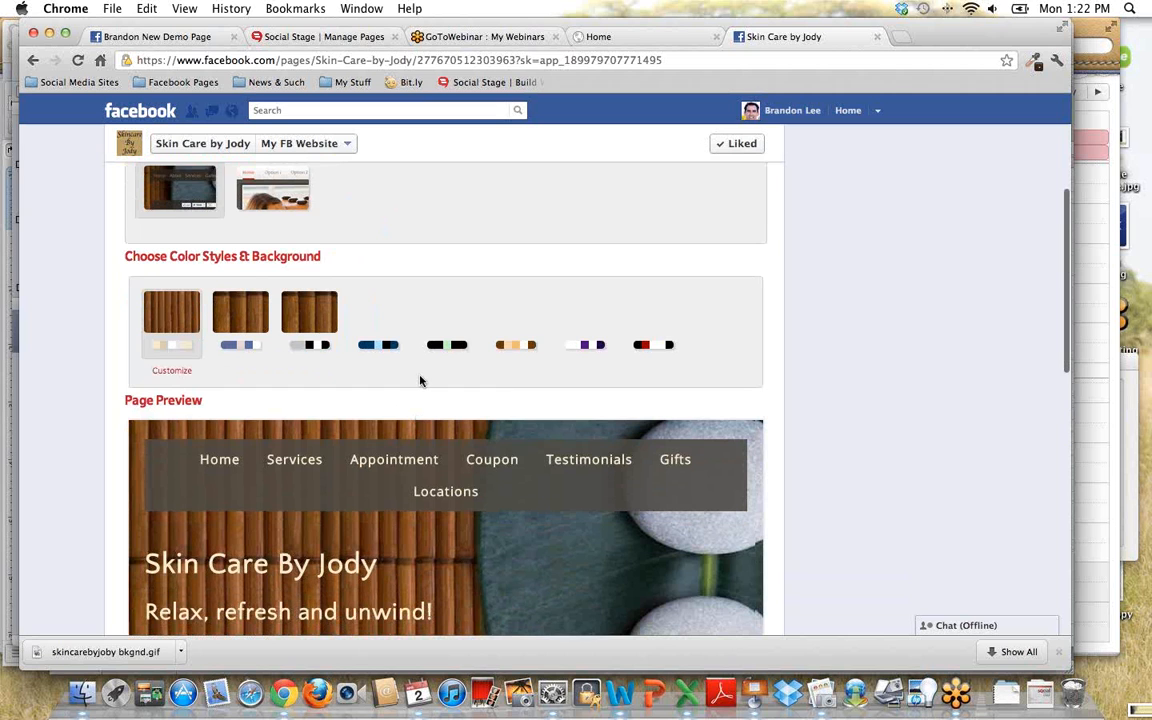
pyautogui.scroll(-2, 419, 380)
pyautogui.click(174, 286)
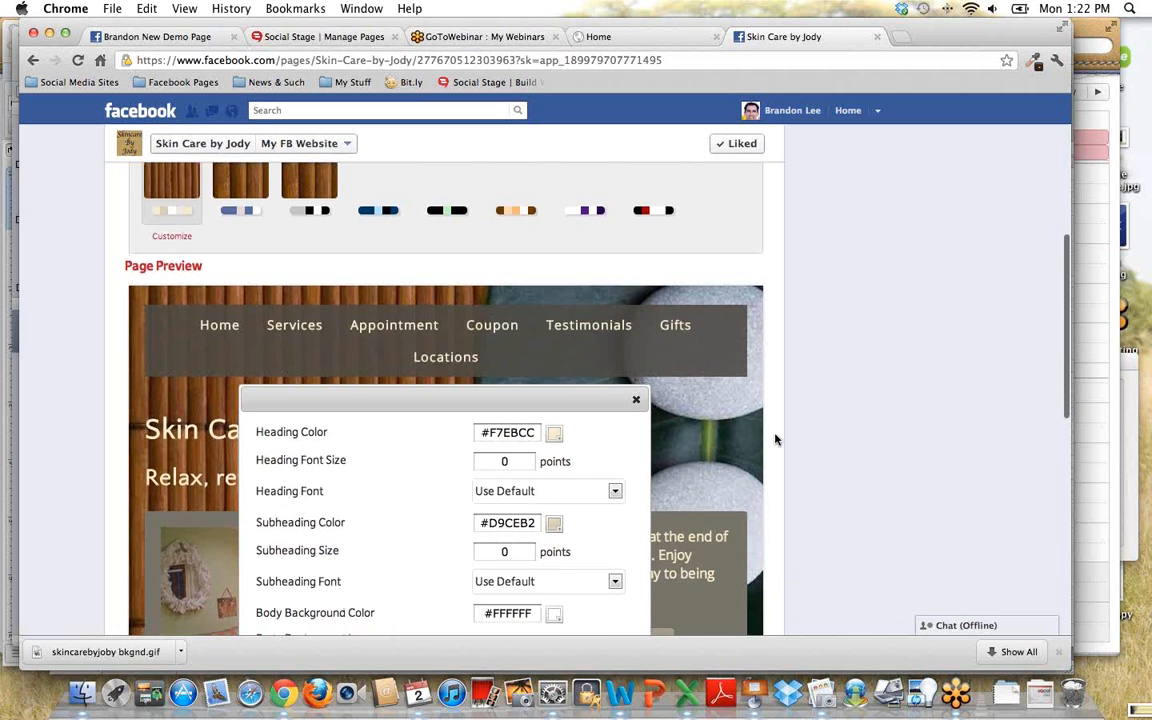
pyautogui.scroll(-5, 777, 437)
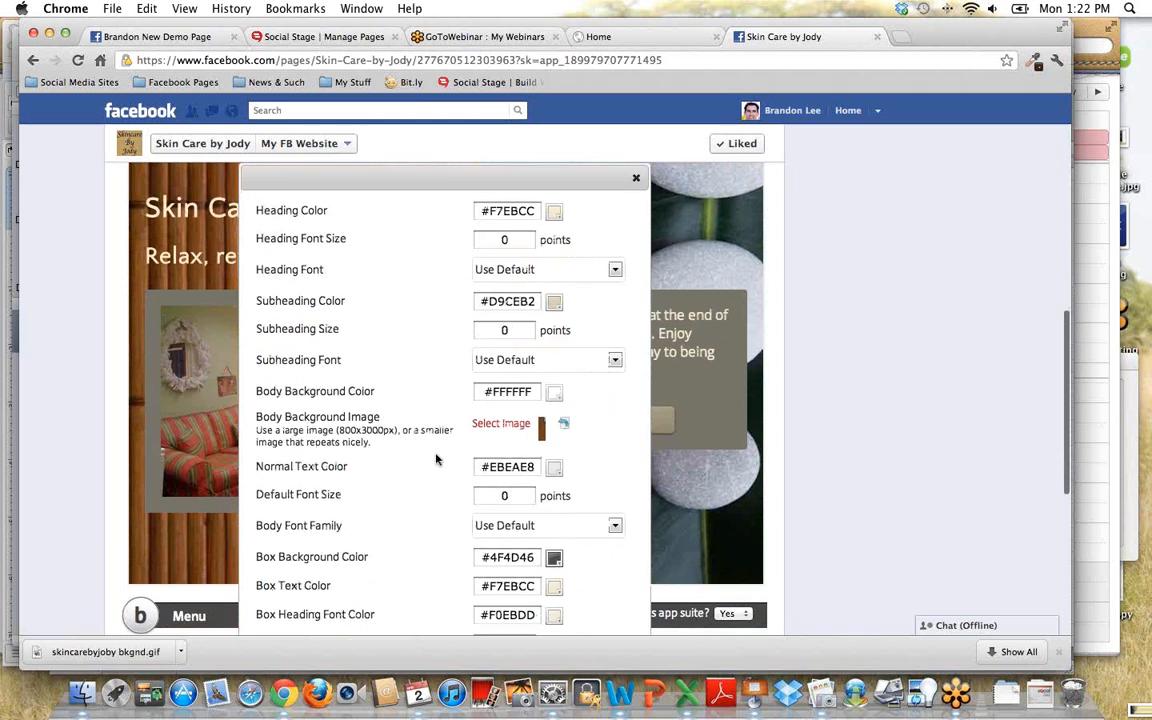
pyautogui.scroll(-1, 430, 450)
pyautogui.scroll(-4, 430, 446)
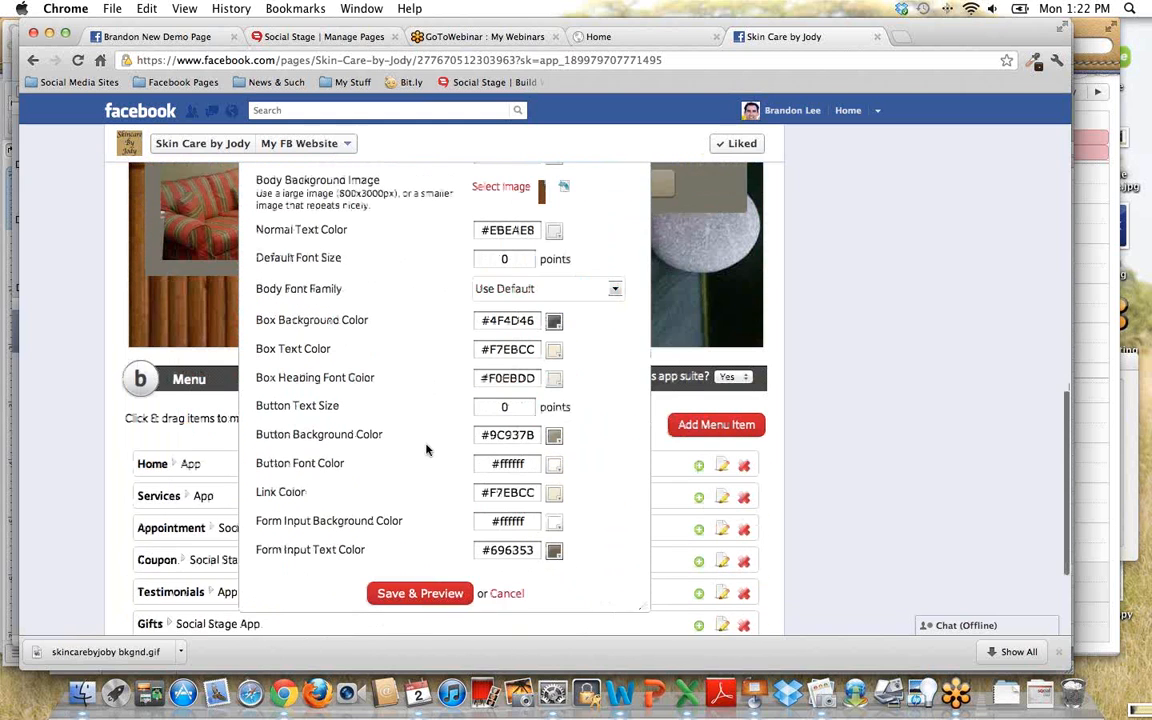
# - Shorten the style customization window and bring it into view together with the page preview
pyautogui.moveTo(642, 590); pyautogui.dragTo(590, 237)
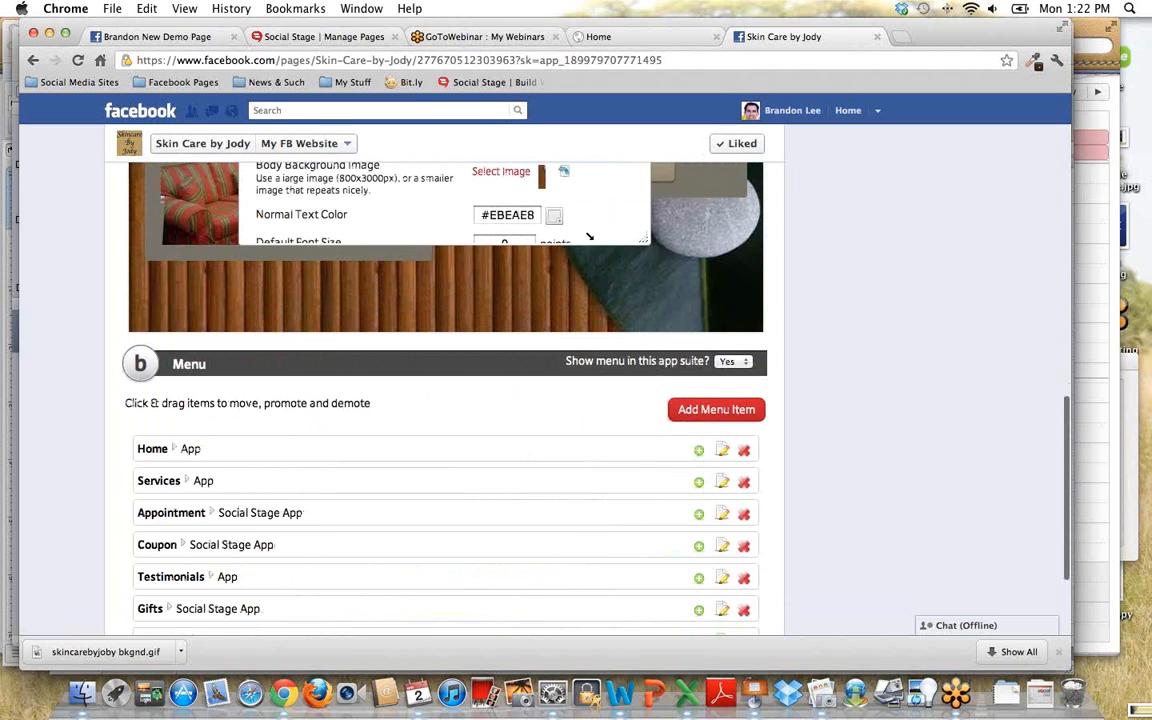
pyautogui.scroll(2, 373, 250)
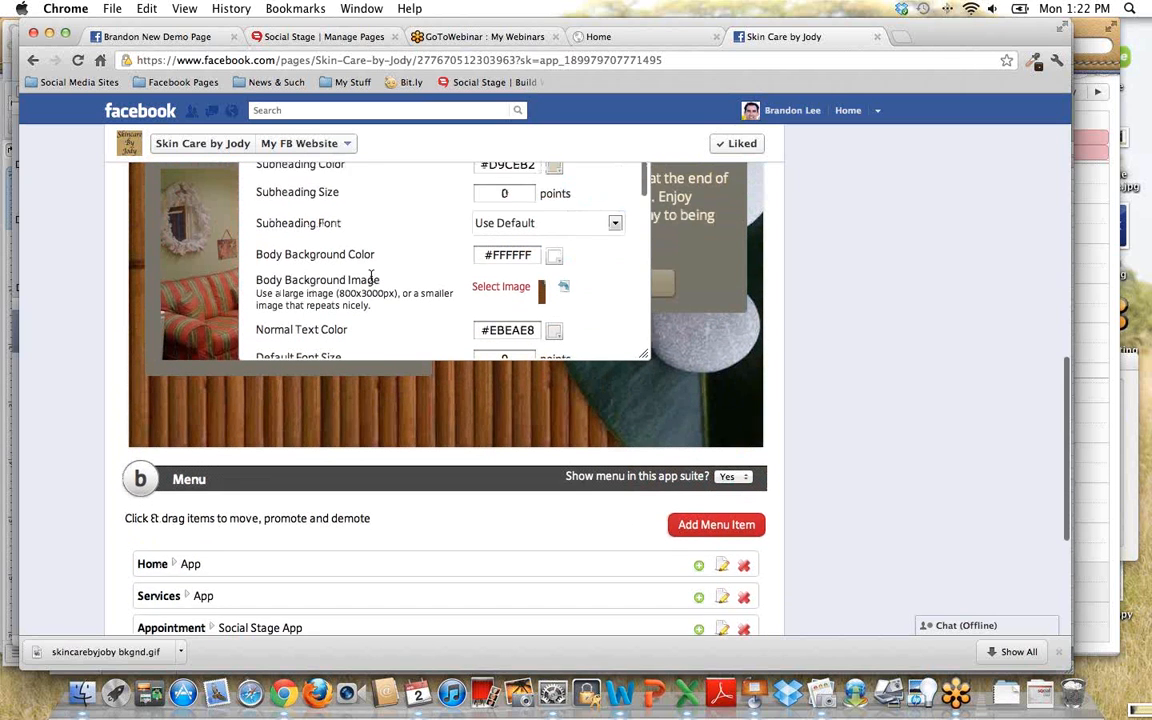
pyautogui.scroll(5, 371, 277)
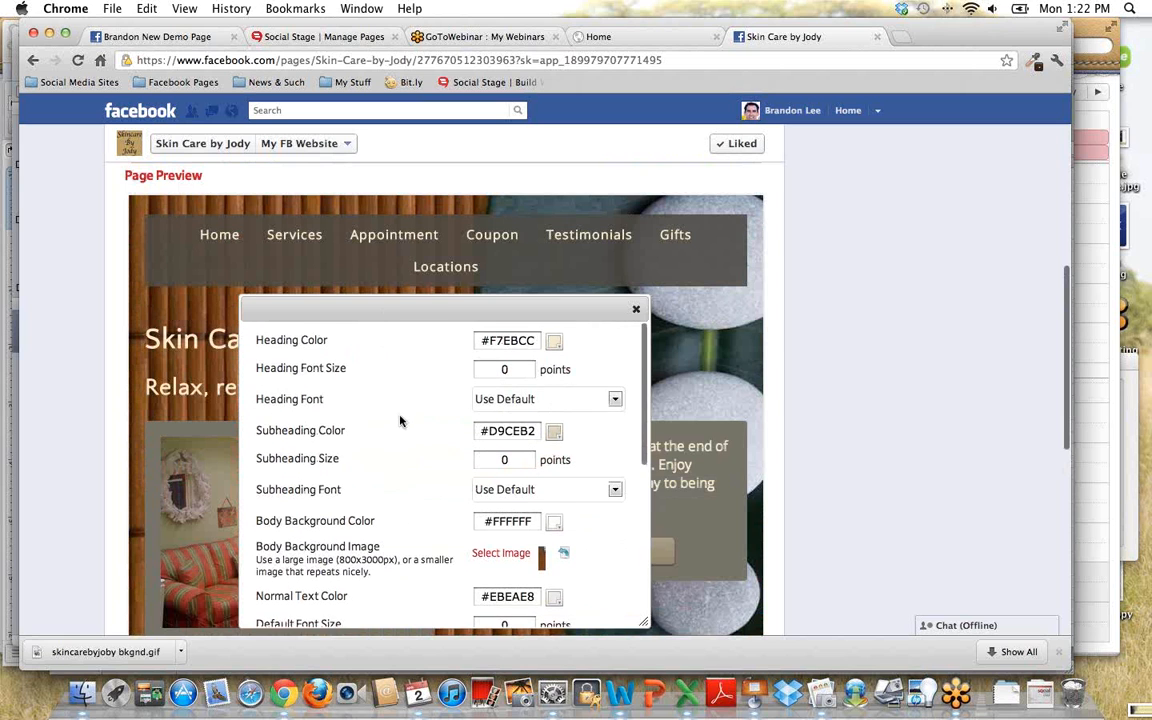
pyautogui.scroll(1, 397, 420)
pyautogui.scroll(1, 399, 420)
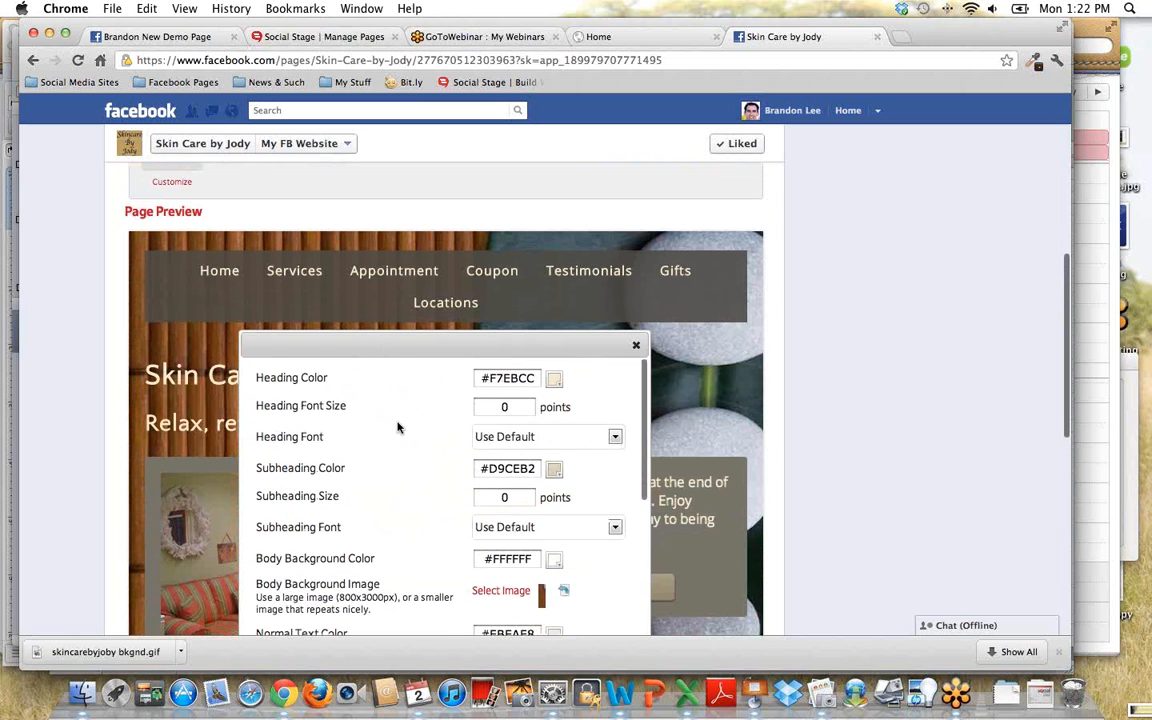
# - Look through the style options and move the customization window aside to uncover the preview's heading and subheading
pyautogui.scroll(-1, 396, 433)
pyautogui.scroll(2, 398, 435)
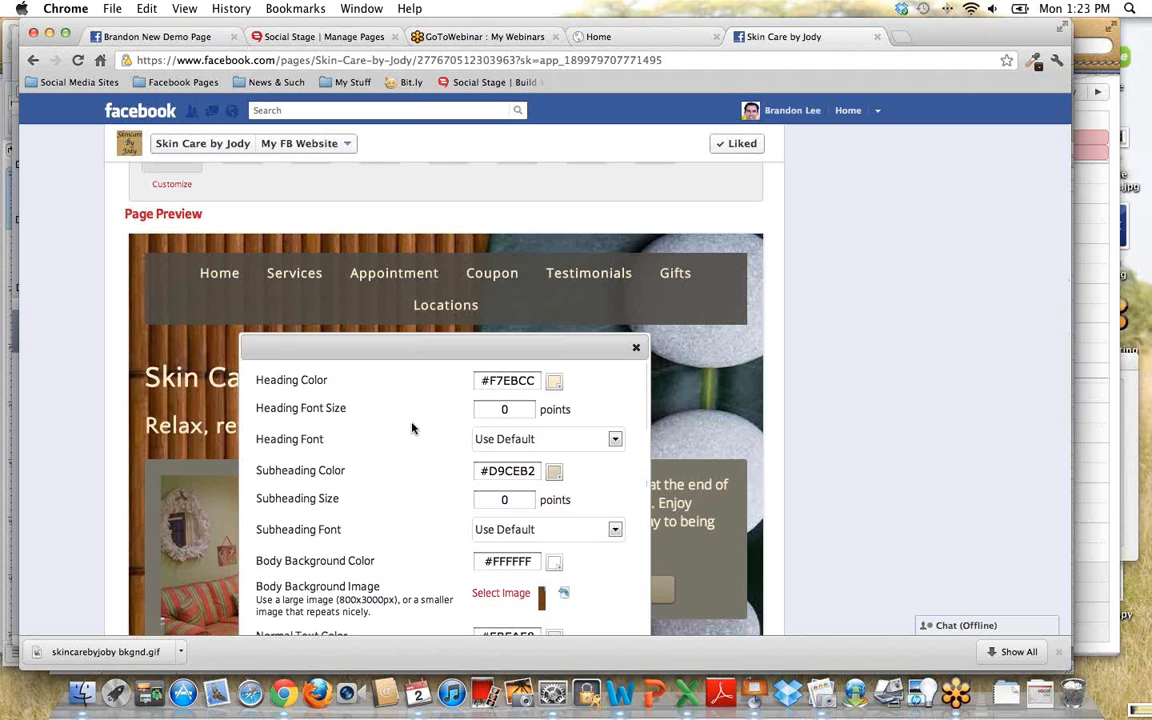
pyautogui.scroll(-1, 405, 430)
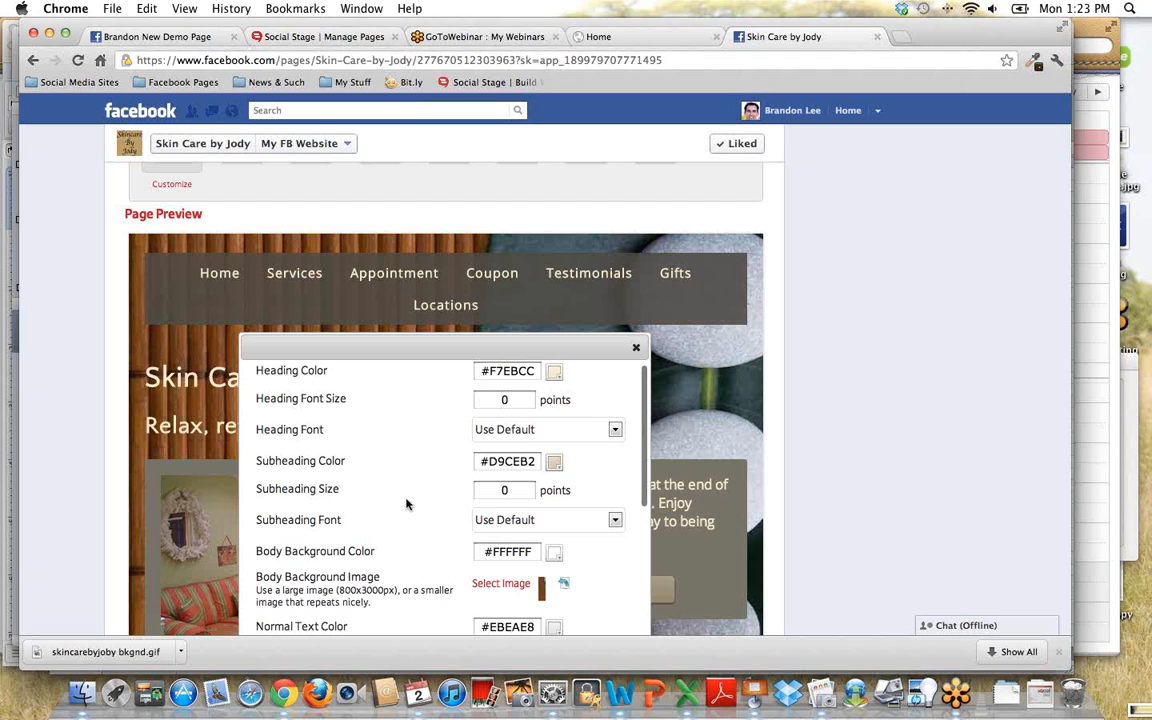
pyautogui.moveTo(428, 347); pyautogui.dragTo(545, 252)
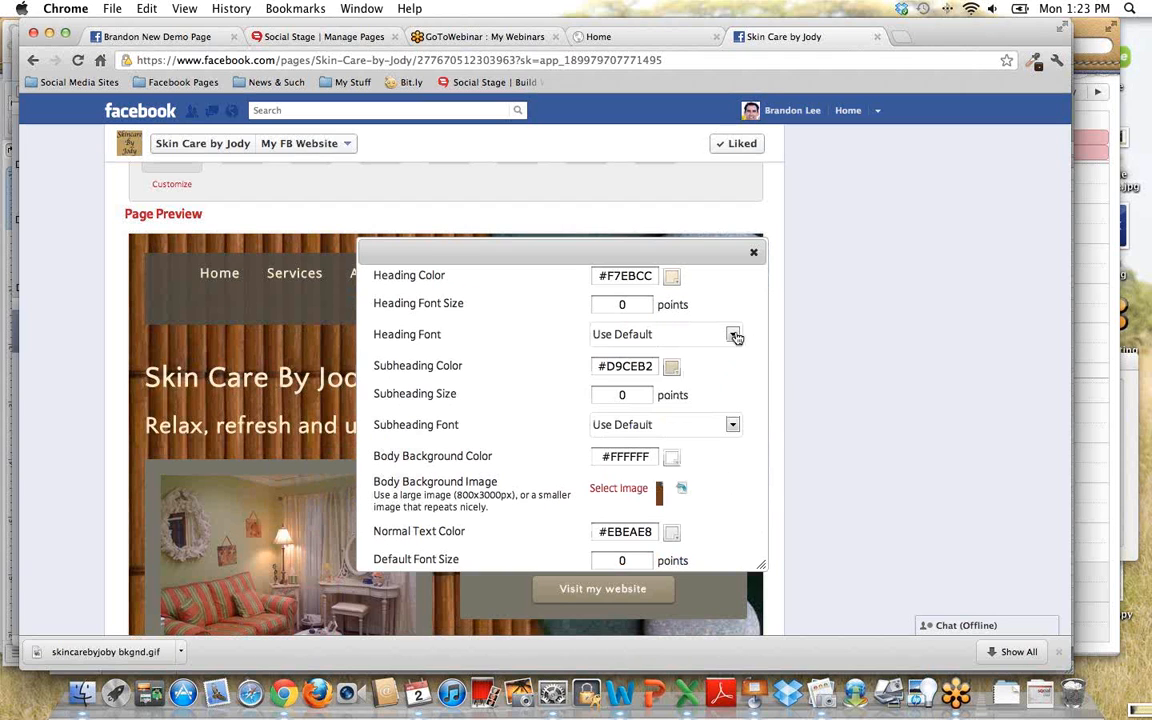
# - Set the heading font to Georgia and the subheading font to Bookman Old Style
pyautogui.click(735, 337)
pyautogui.scroll(-5, 697, 395)
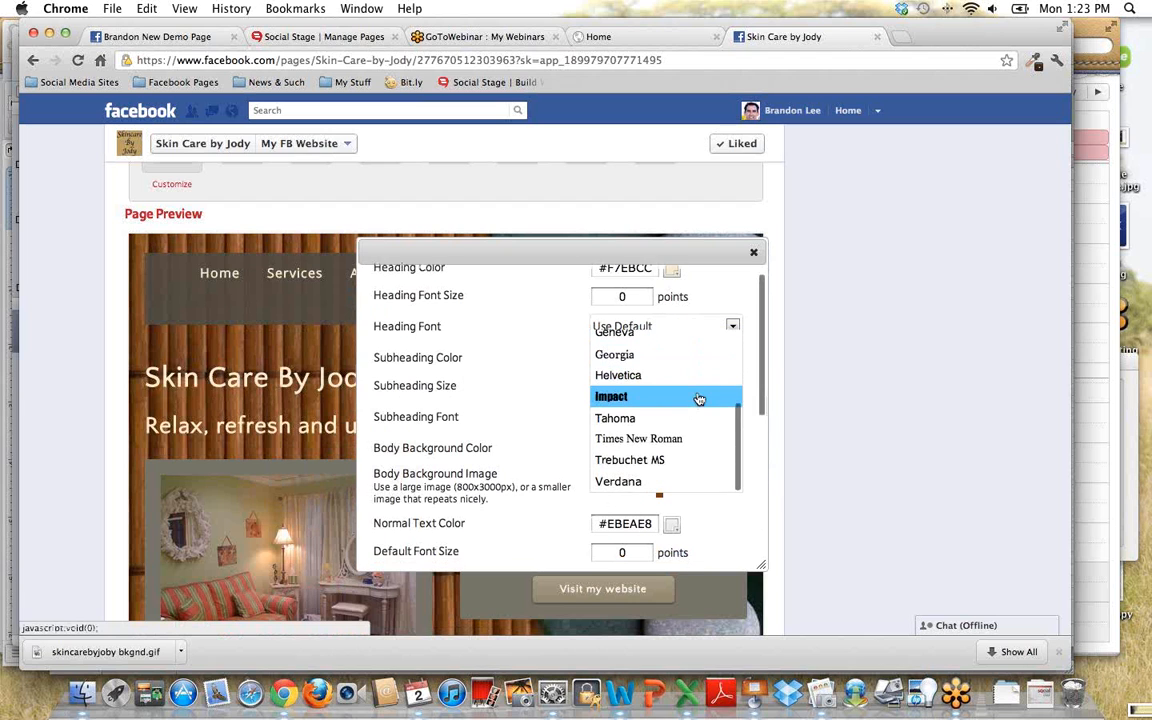
pyautogui.click(668, 350)
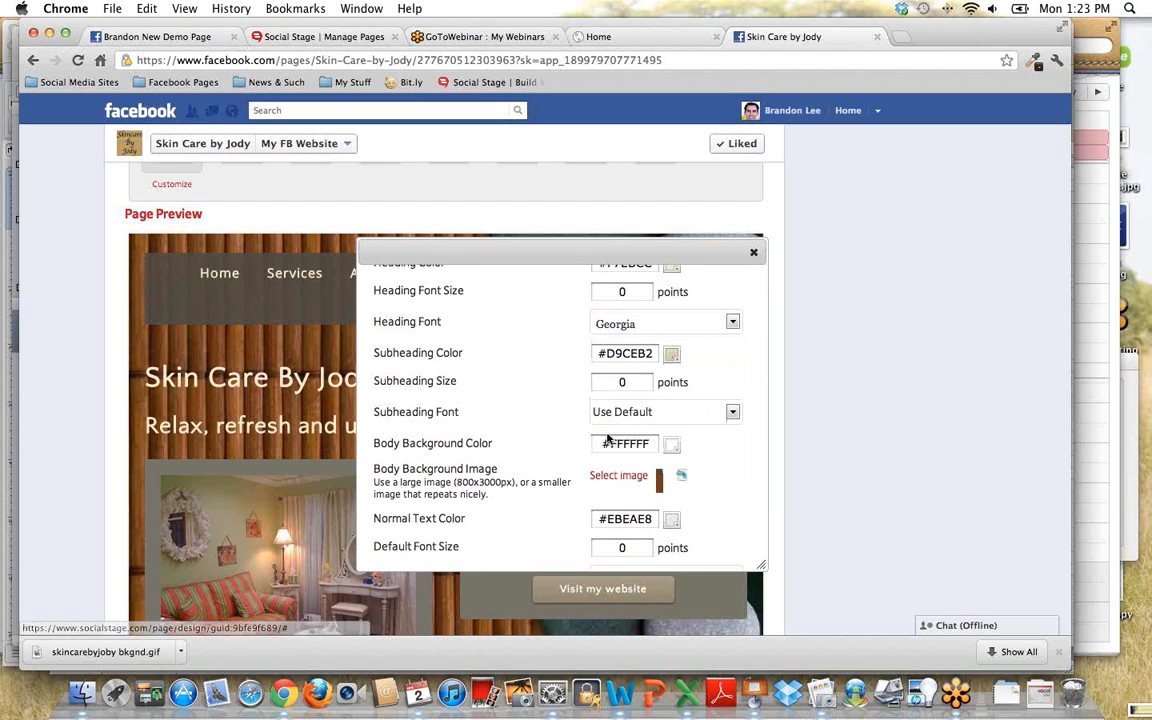
pyautogui.click(731, 411)
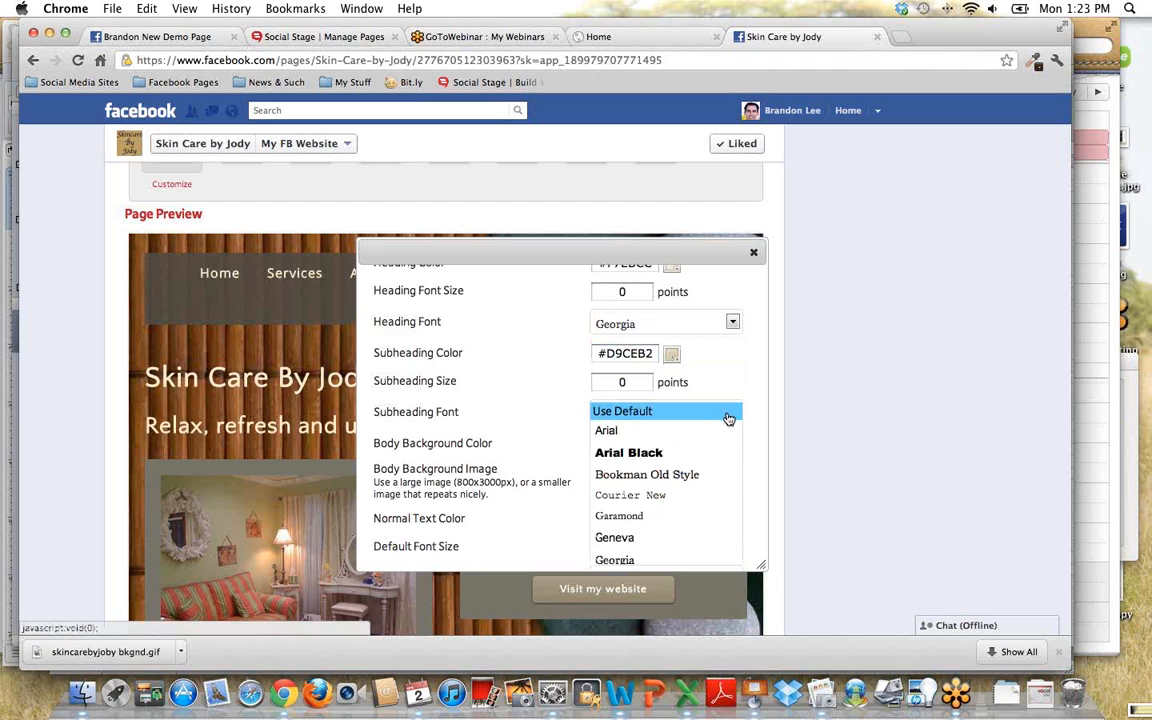
pyautogui.click(697, 482)
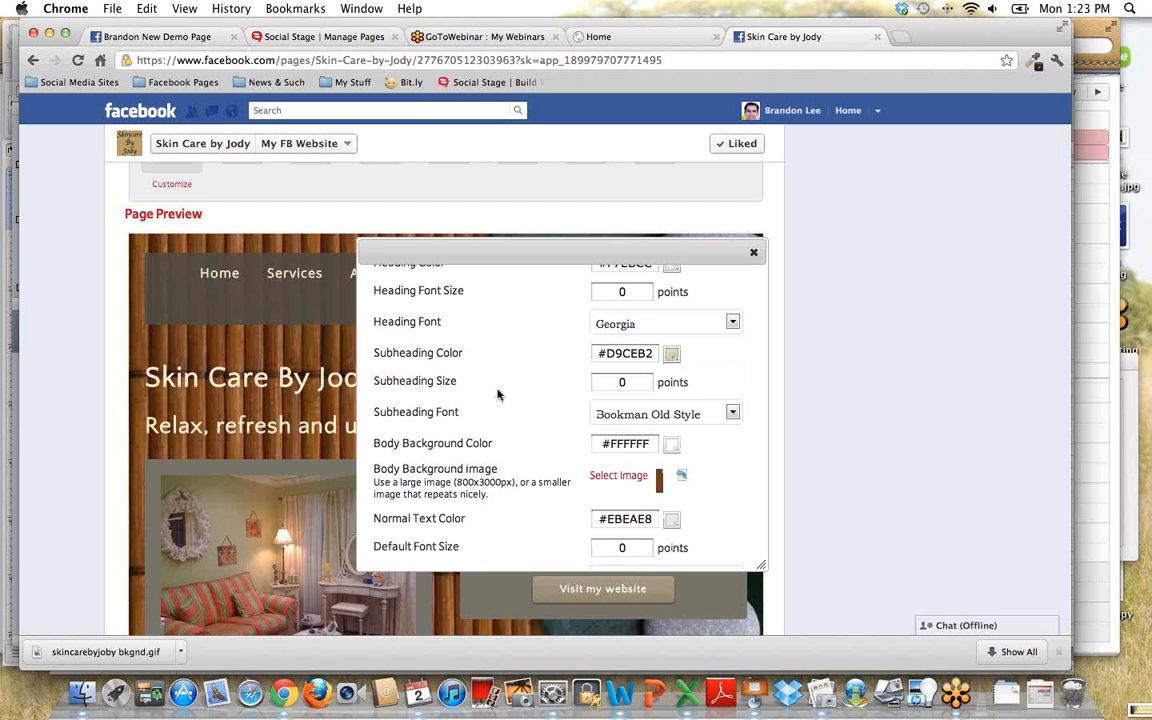
# - Remove the body background image and save the style so the preview uses the new fonts
pyautogui.scroll(-5, 497, 394)
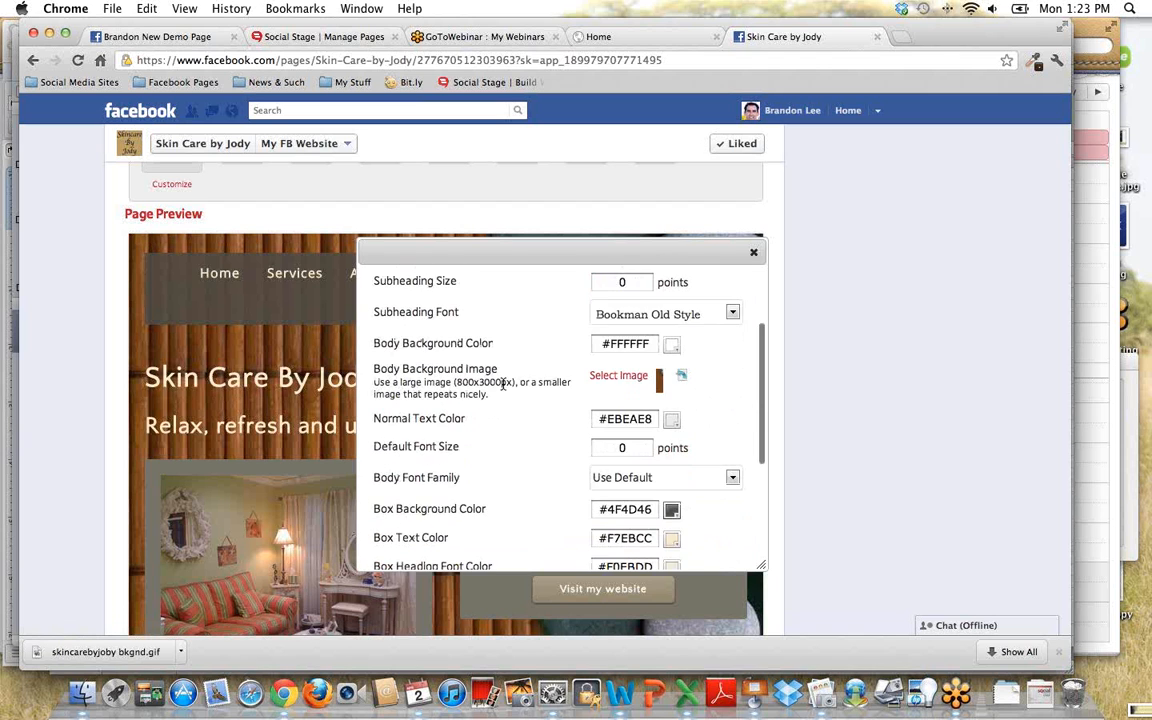
pyautogui.scroll(-8, 503, 390)
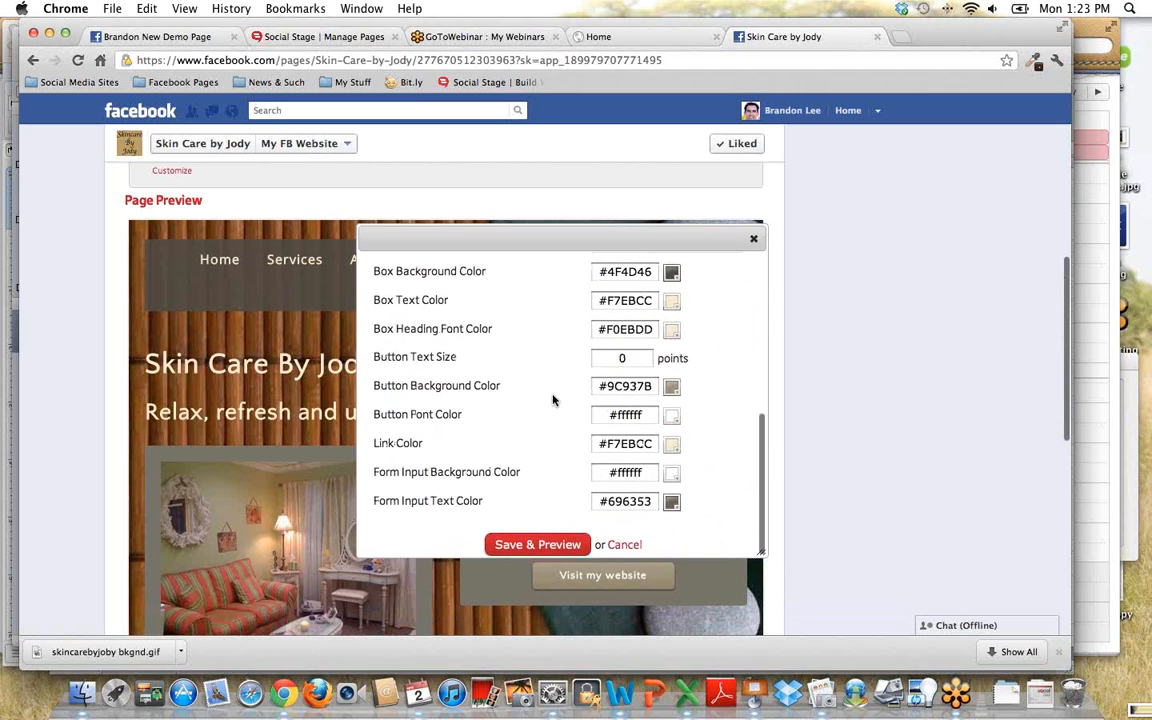
pyautogui.scroll(2, 553, 400)
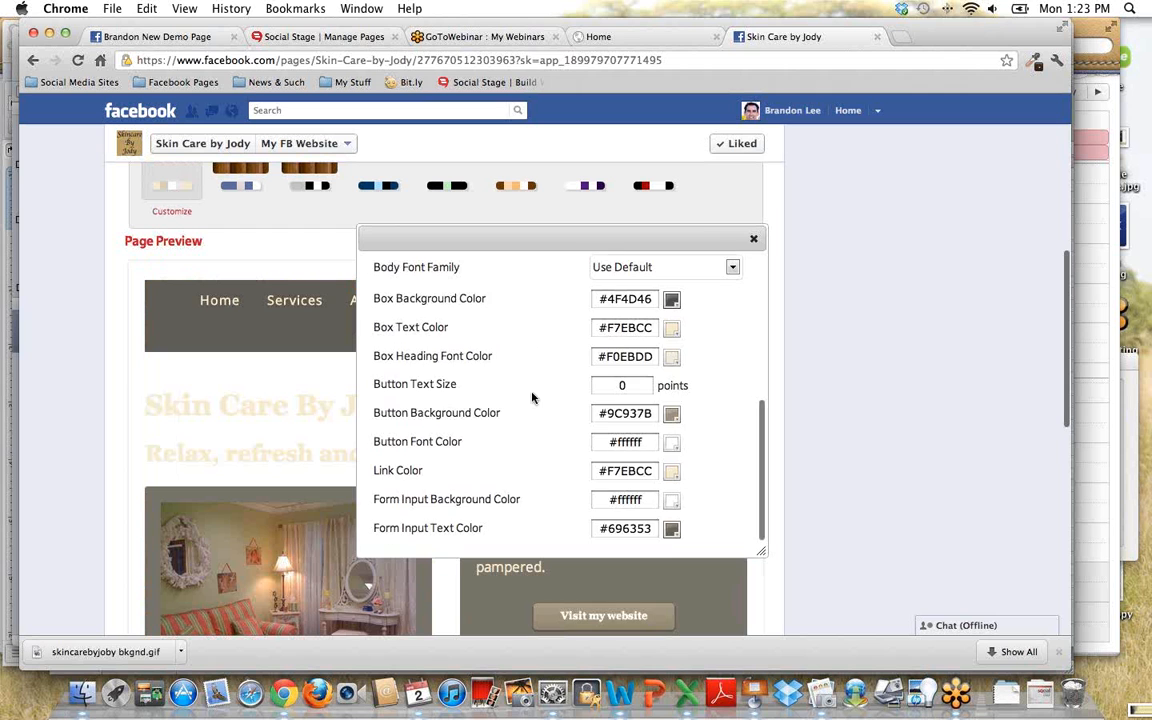
pyautogui.scroll(8, 532, 398)
pyautogui.scroll(1, 532, 398)
pyautogui.scroll(-2, 519, 507)
# - Choose the "paper copy" image from the Desktop as the body background image
pyautogui.scroll(-2, 522, 470)
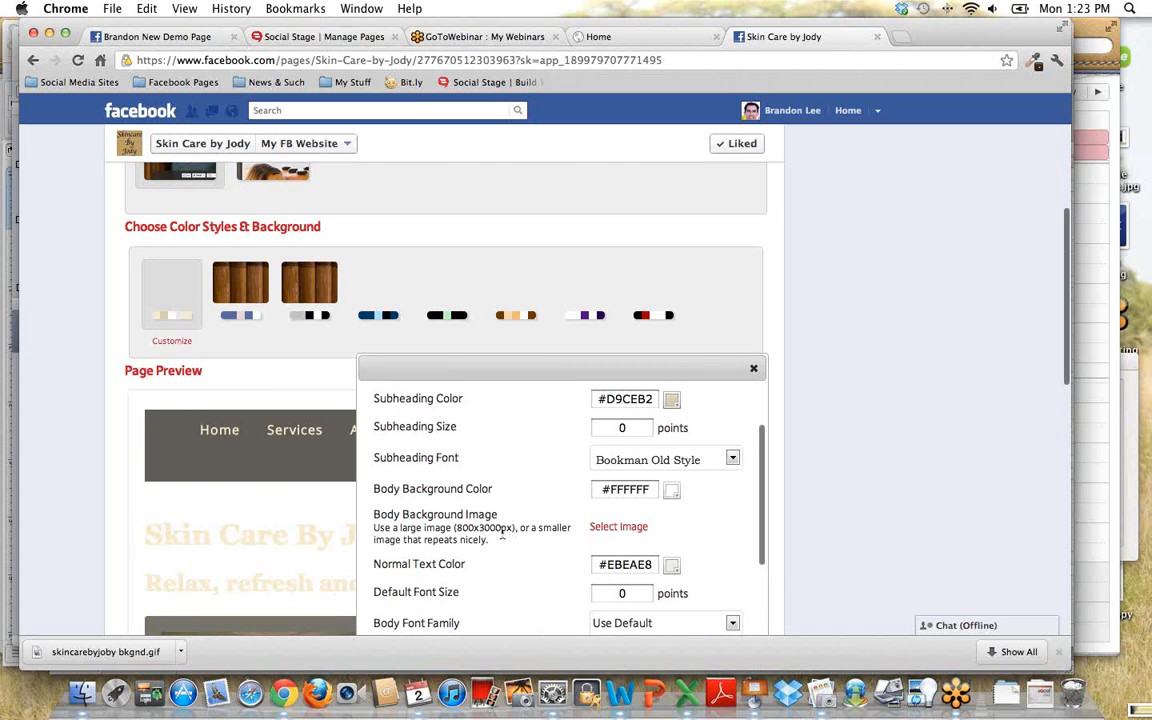
pyautogui.scroll(-1, 512, 478)
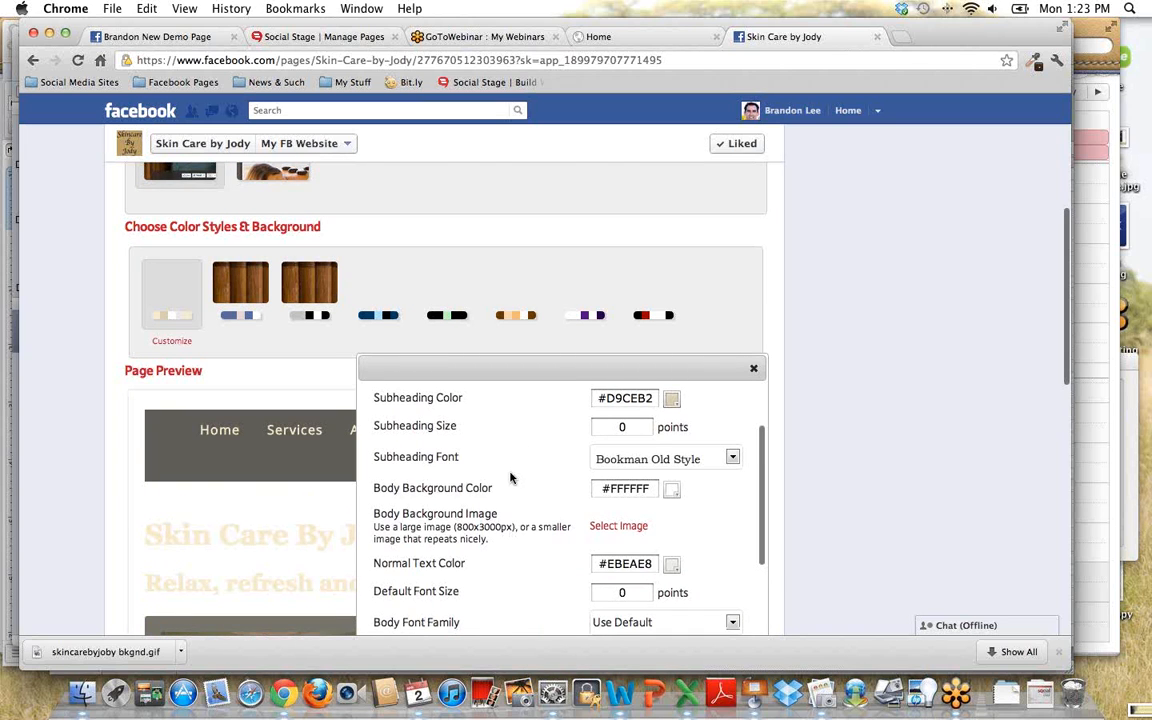
pyautogui.scroll(-2, 515, 485)
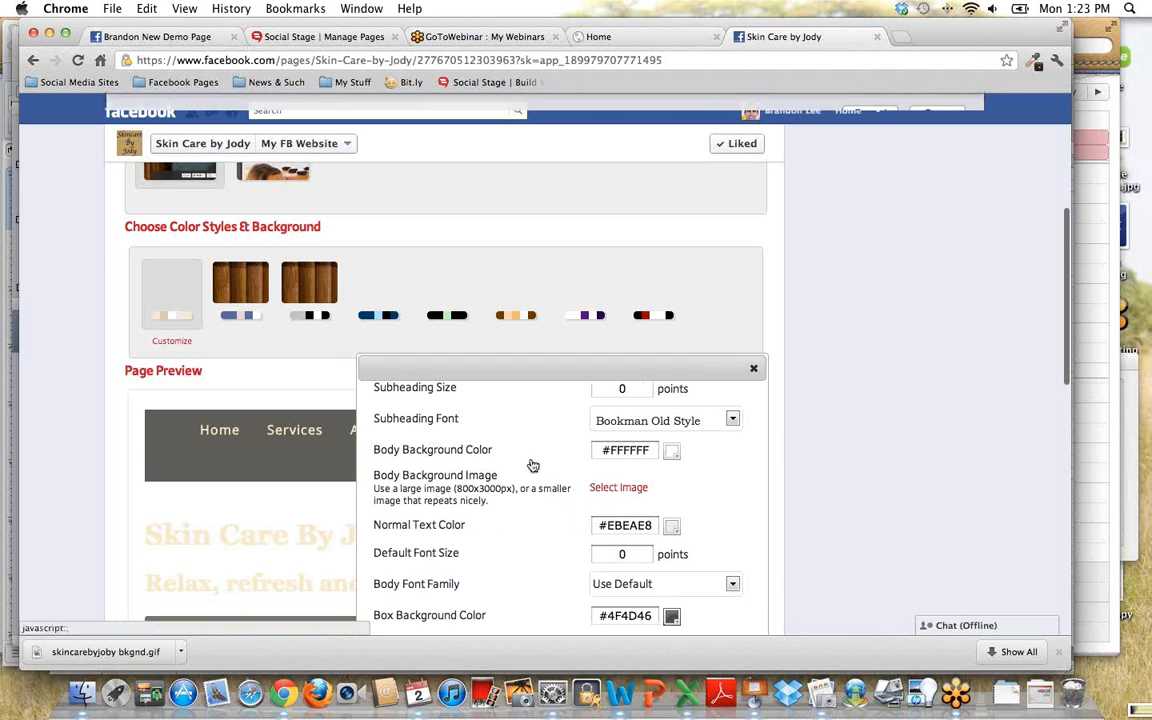
pyautogui.click(618, 487)
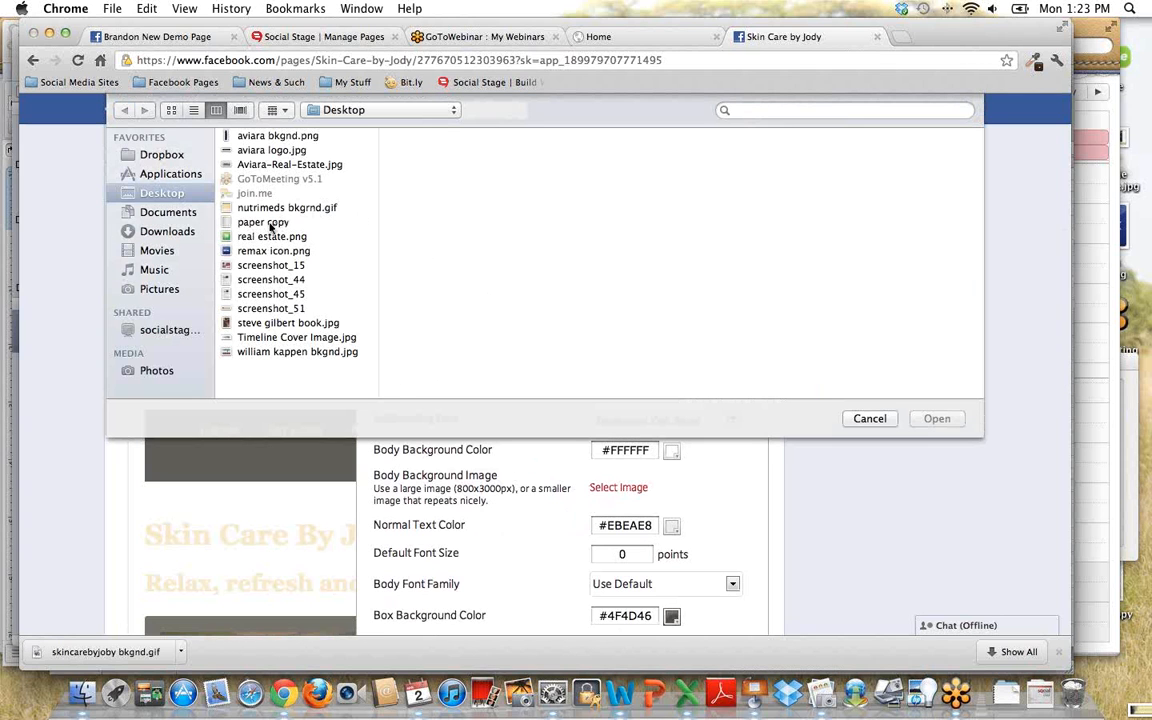
pyautogui.click(255, 221)
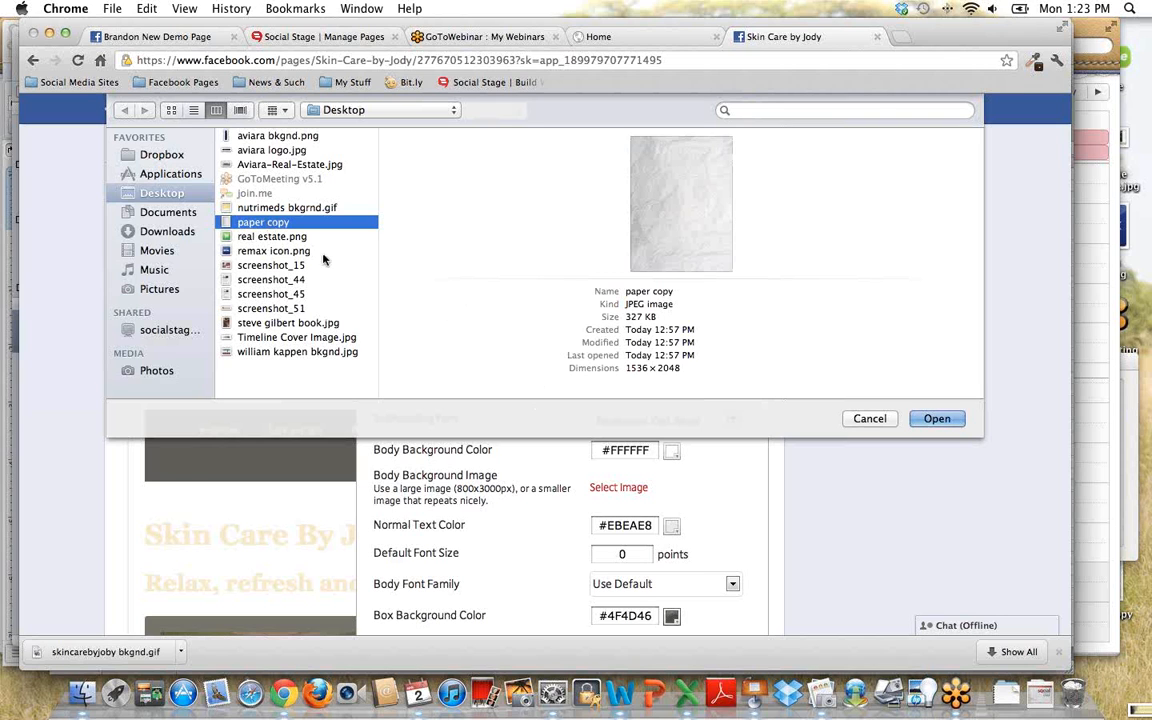
pyautogui.click(955, 419)
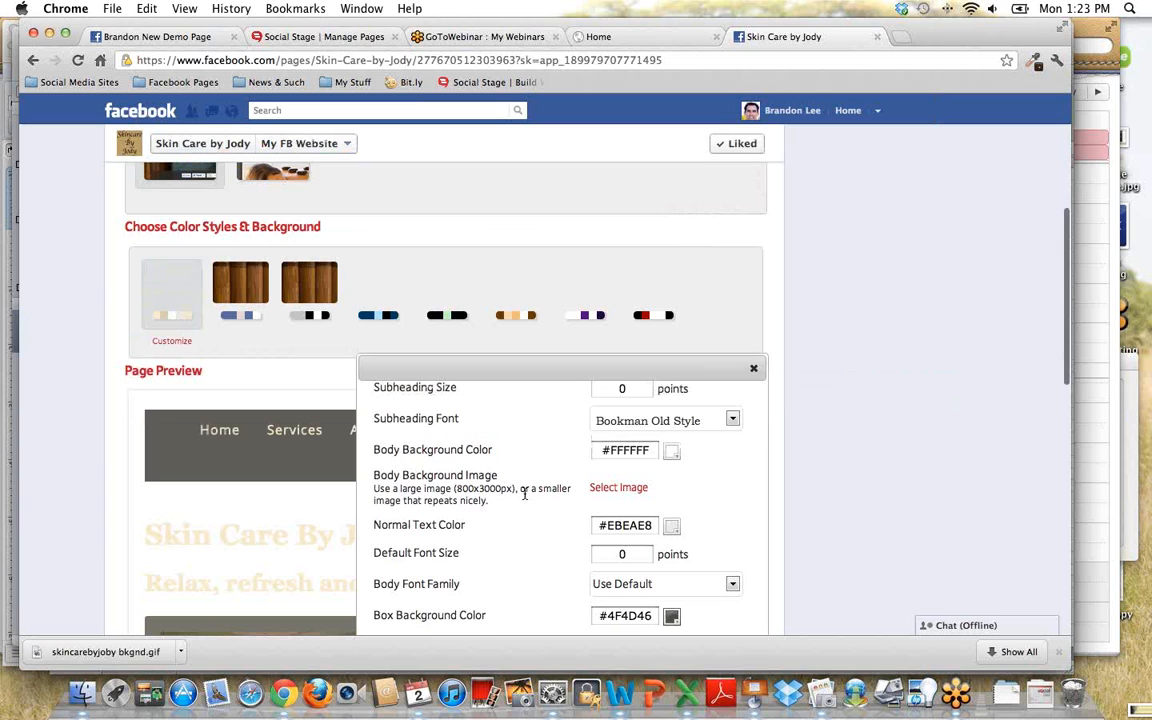
# - Save the style with the paper background and review the page preview down to the menu section
pyautogui.scroll(-6, 524, 490)
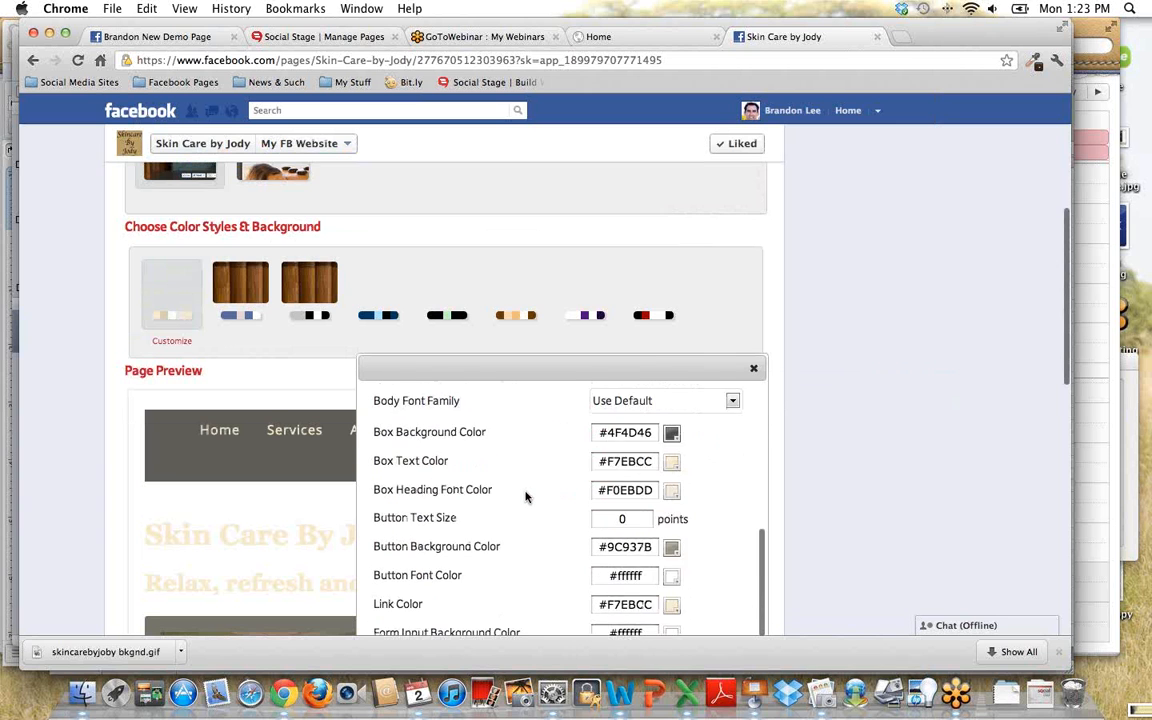
pyautogui.scroll(-2, 524, 486)
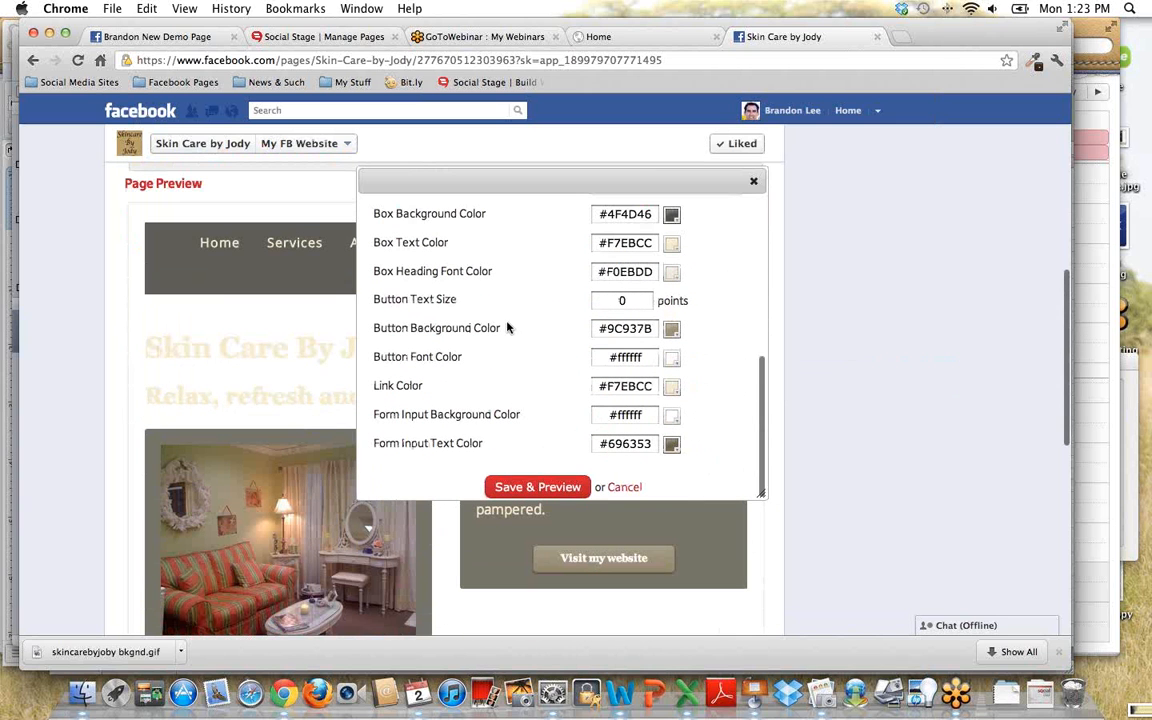
pyautogui.scroll(5, 507, 327)
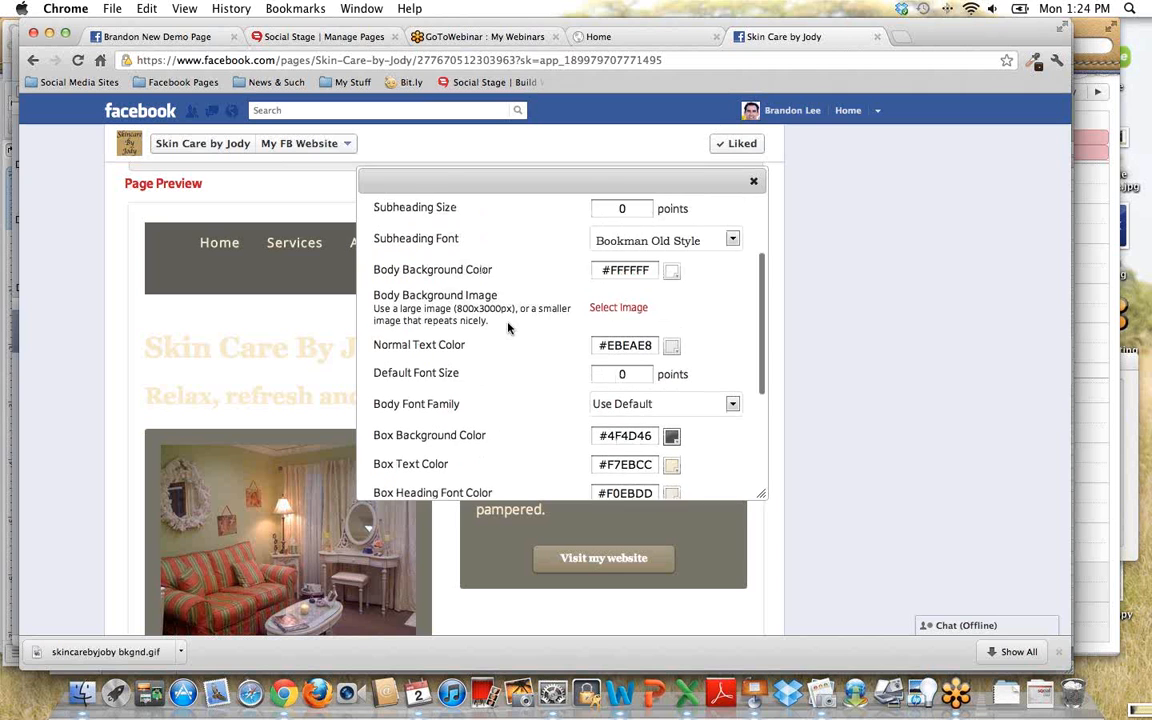
pyautogui.scroll(-5, 521, 368)
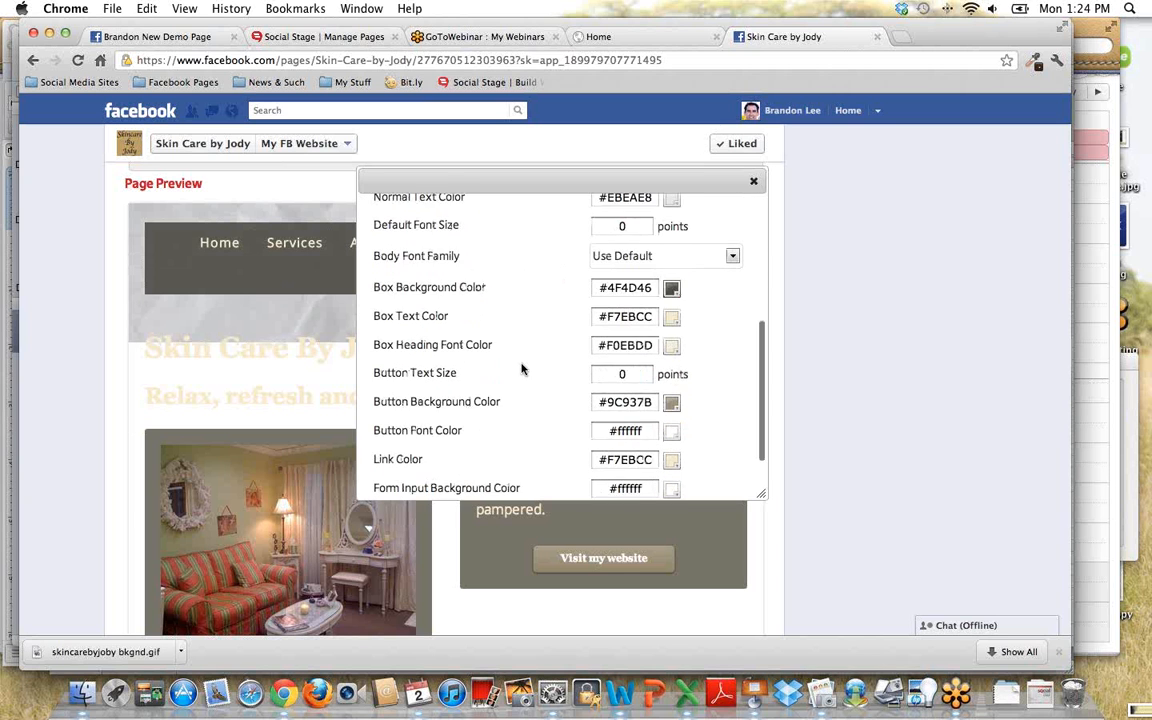
pyautogui.scroll(-4, 521, 370)
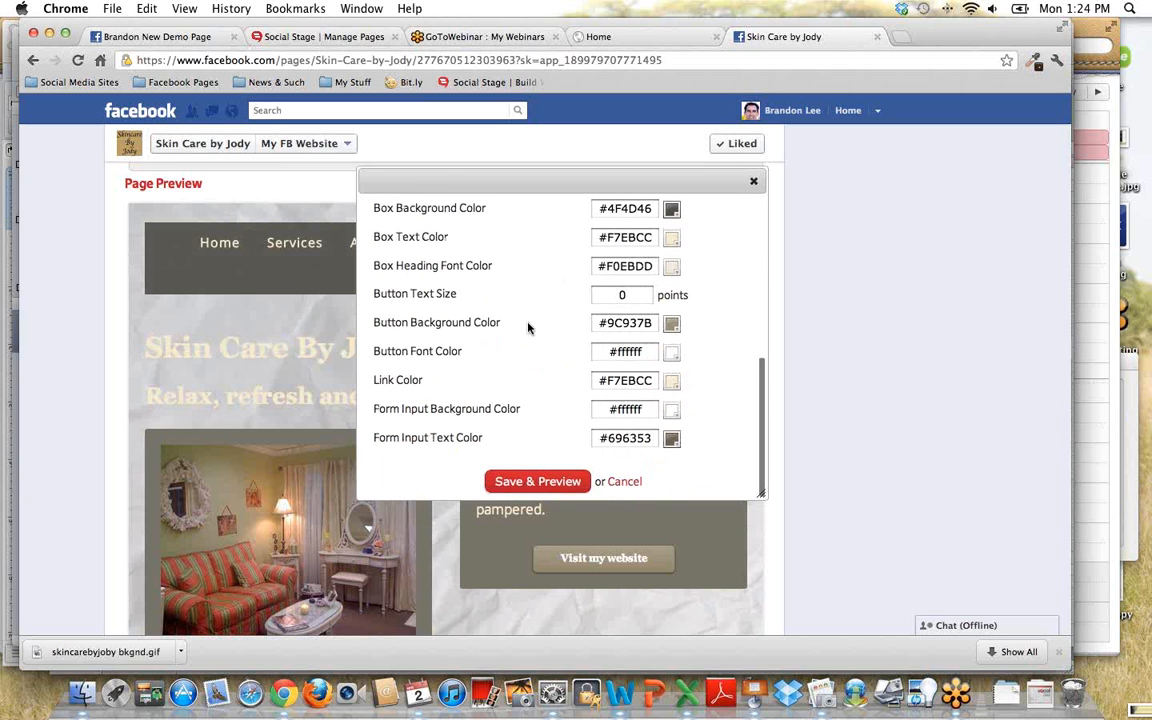
pyautogui.scroll(5, 517, 345)
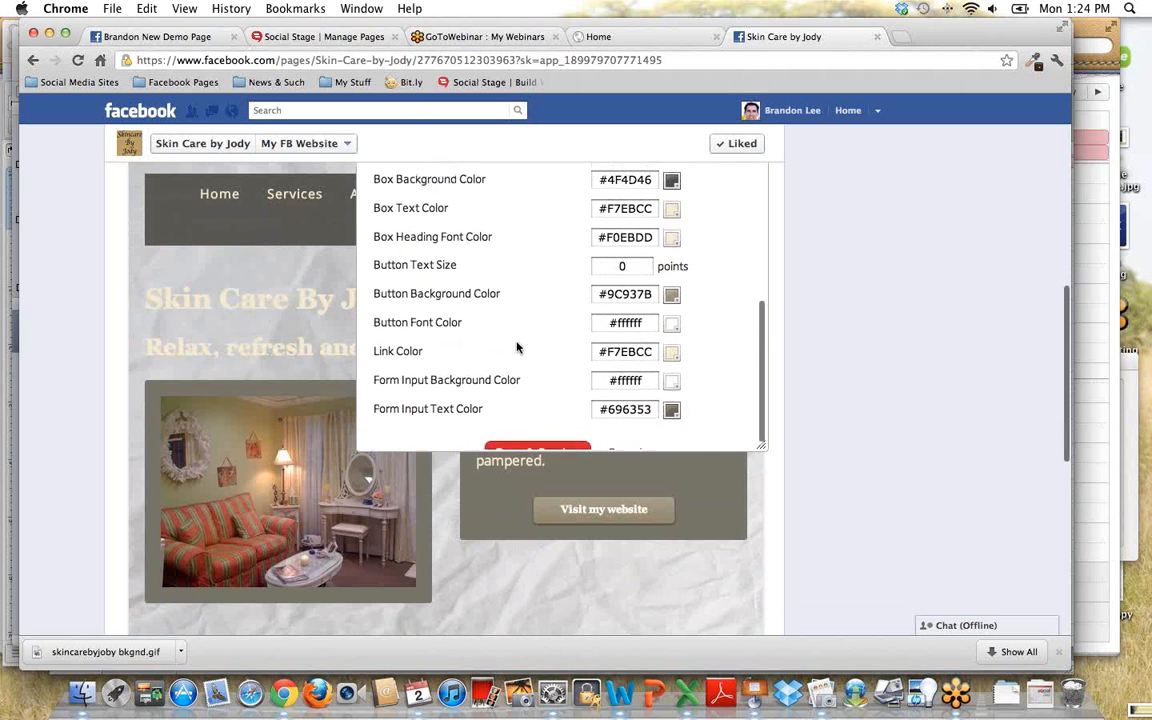
pyautogui.scroll(6, 517, 362)
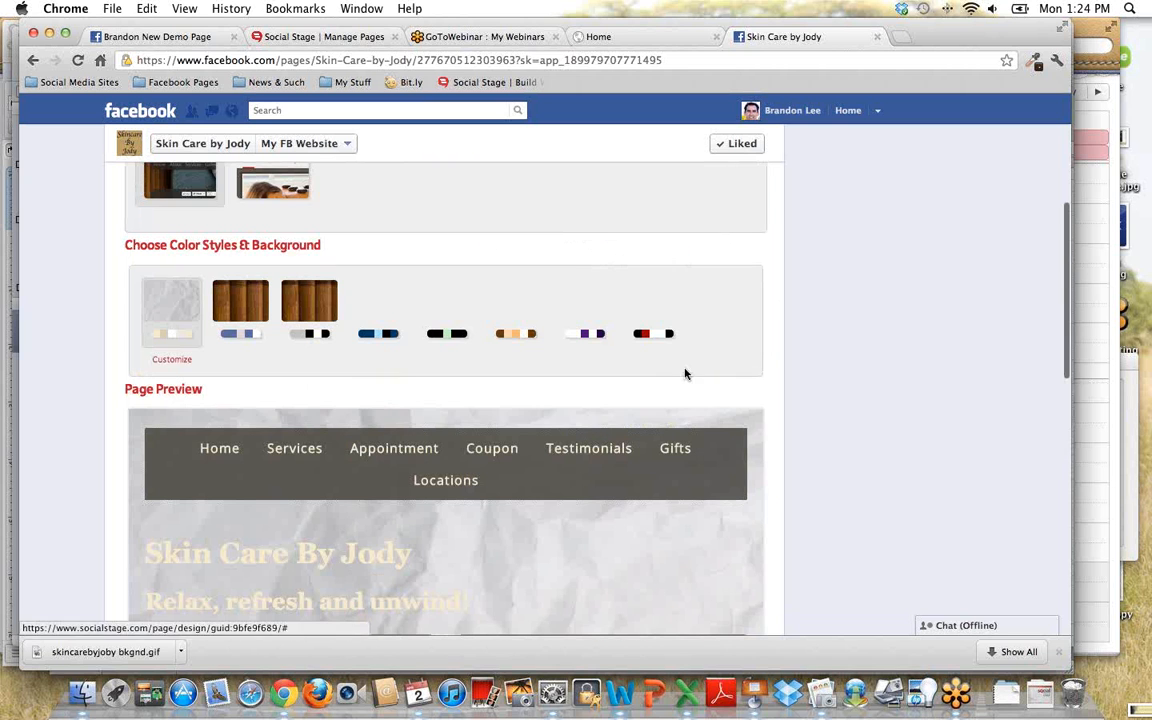
pyautogui.scroll(-3, 743, 522)
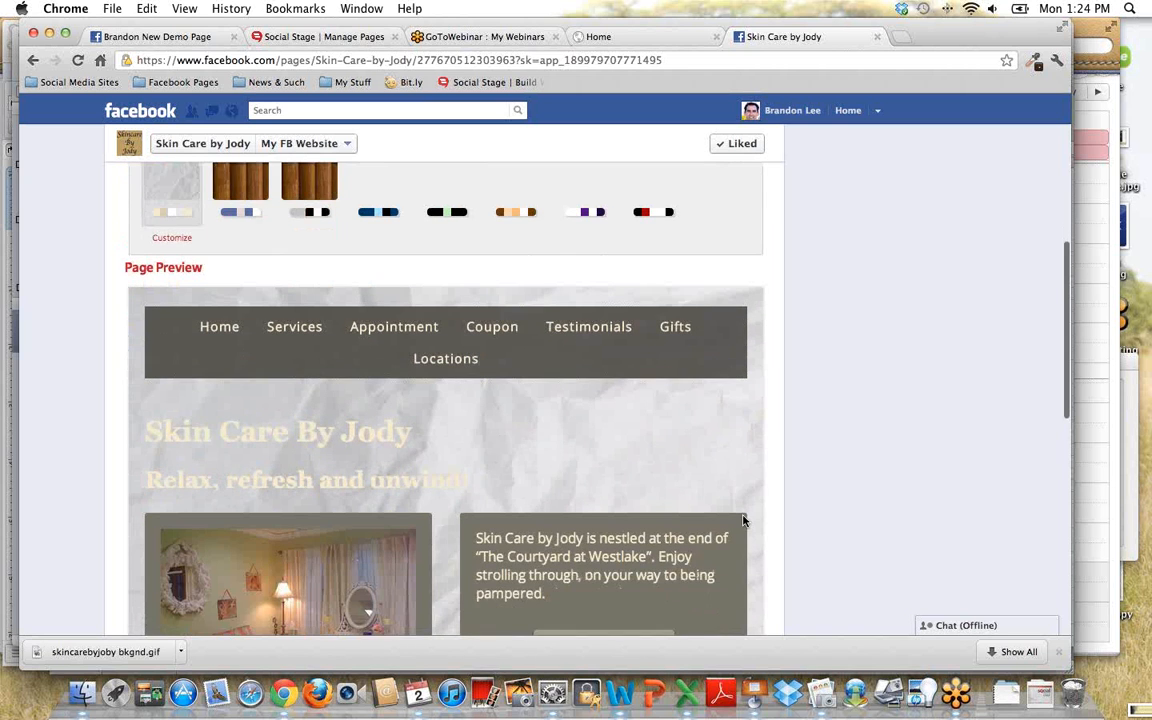
pyautogui.scroll(-5, 740, 517)
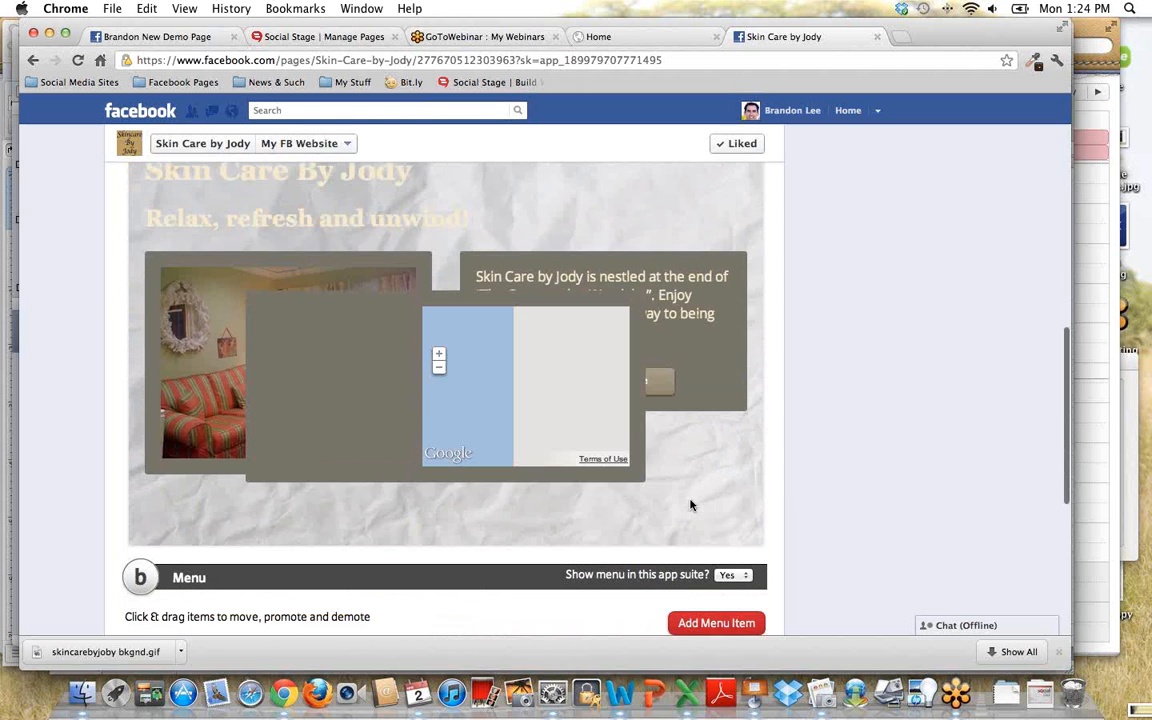
pyautogui.scroll(5, 690, 503)
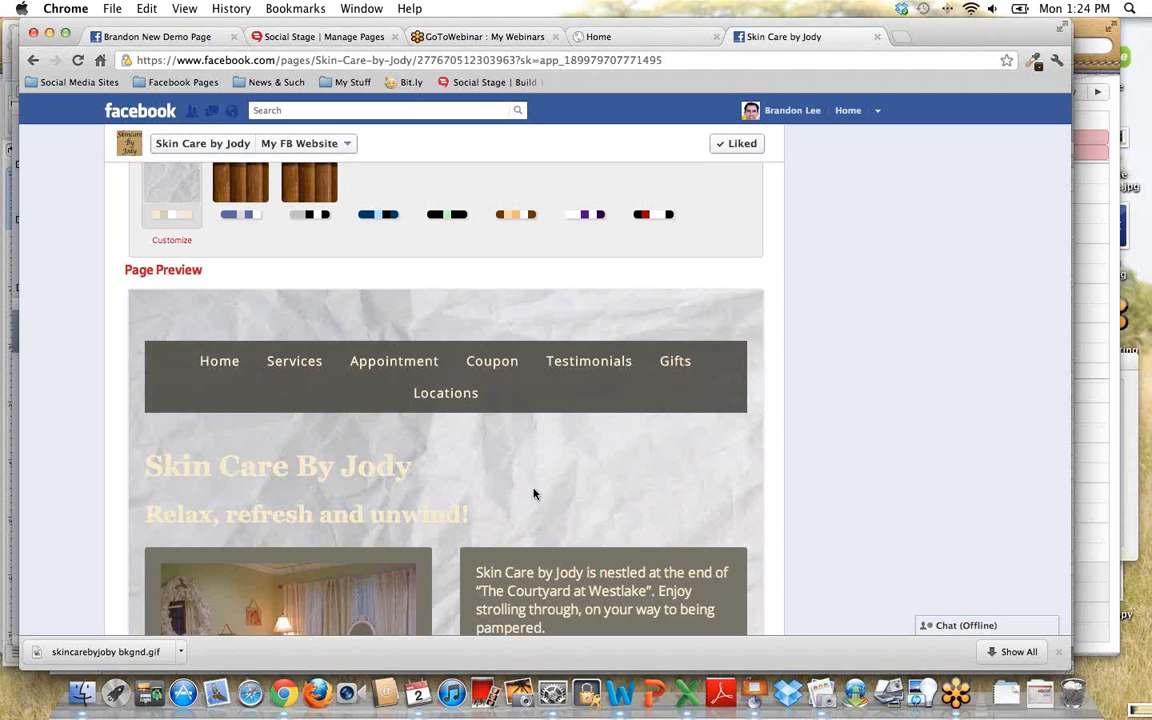
# - Reopen the customization settings of the first color style and look through its font, color and background options
pyautogui.scroll(1, 533, 493)
pyautogui.click(158, 234)
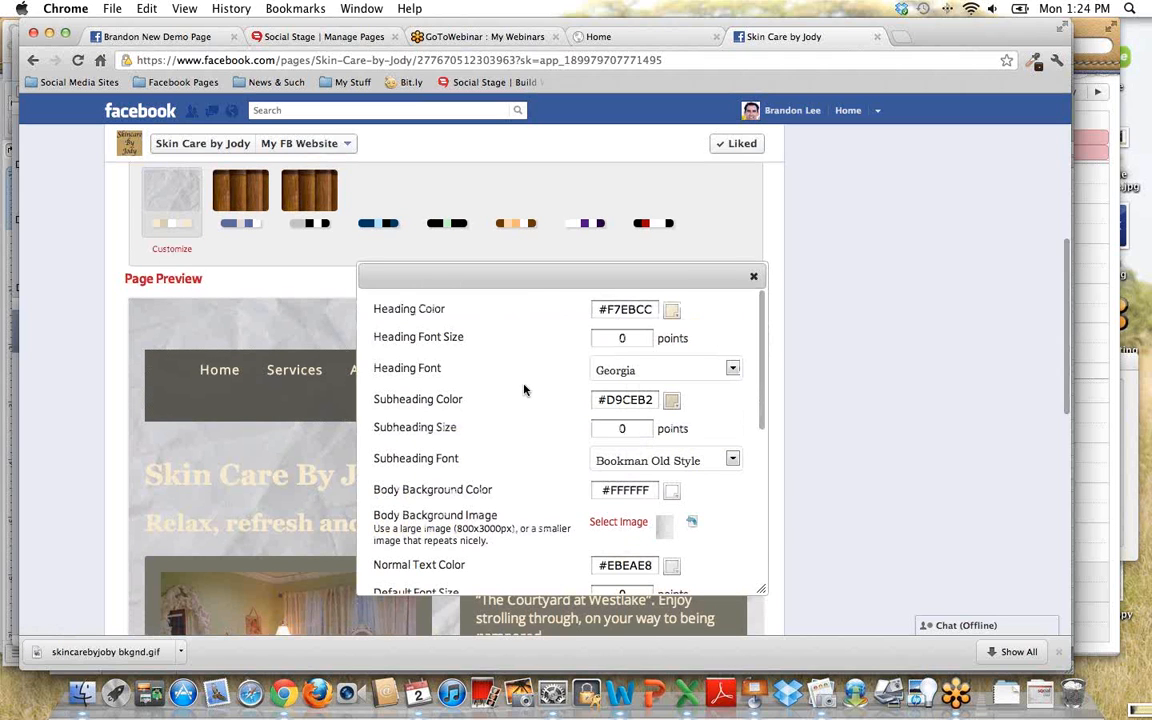
pyautogui.scroll(-2, 523, 407)
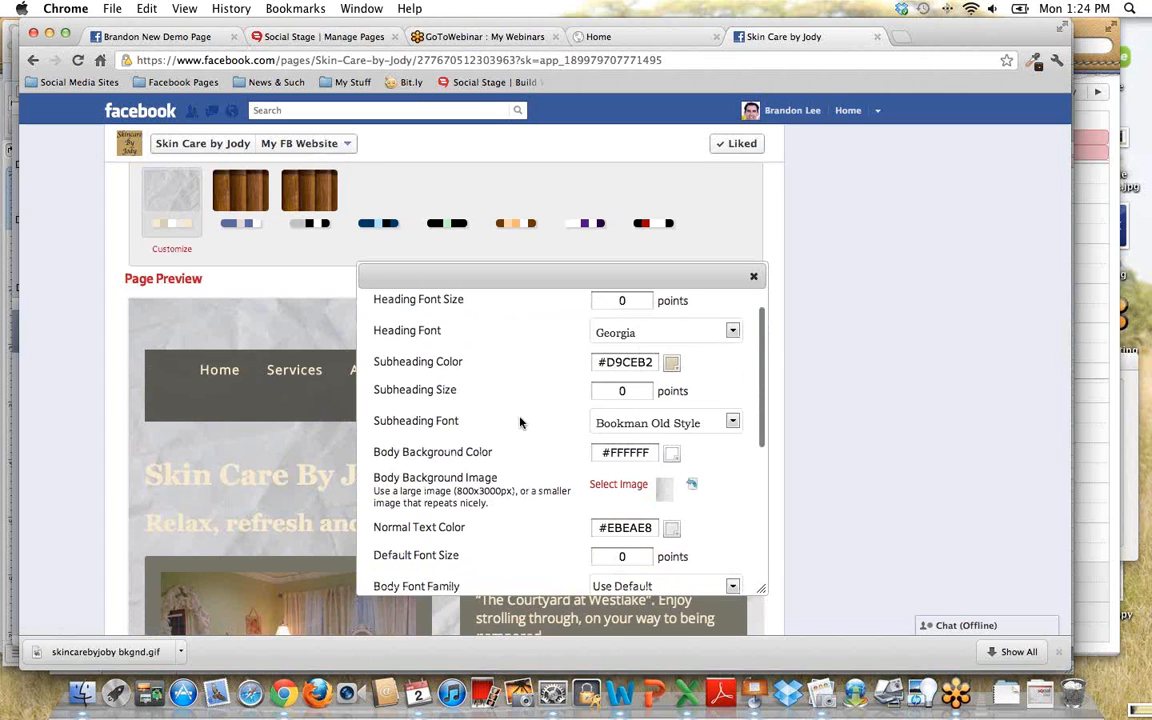
pyautogui.scroll(-2, 520, 422)
pyautogui.scroll(3, 520, 422)
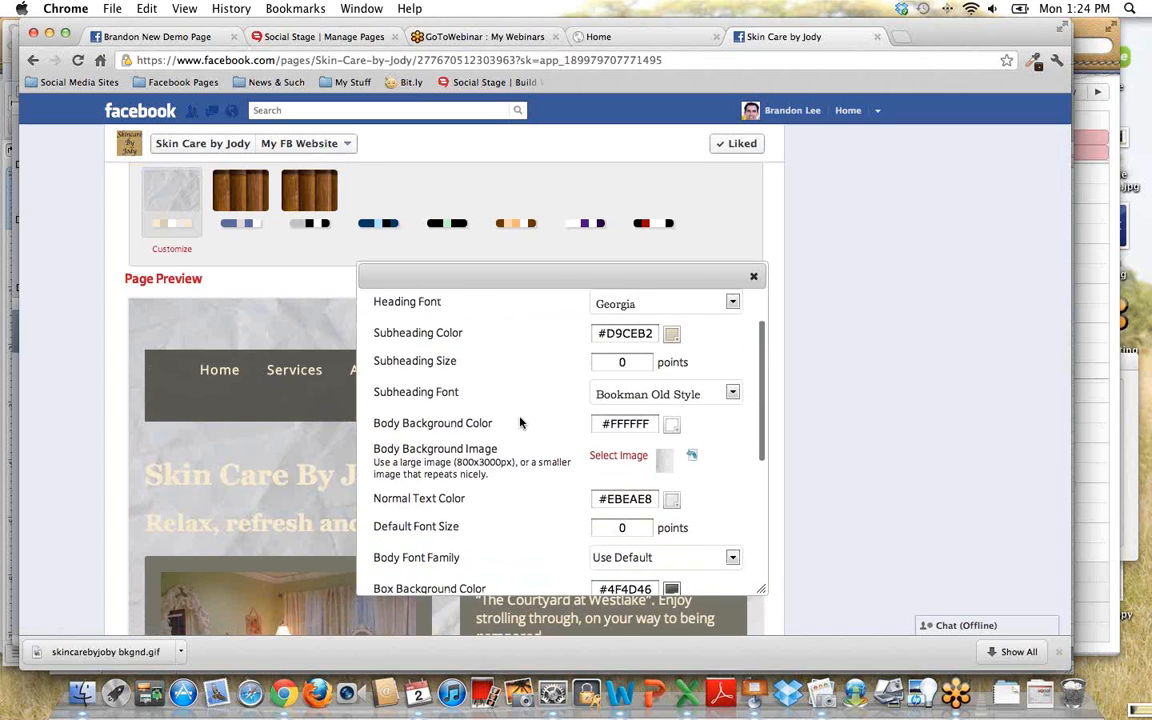
pyautogui.scroll(3, 520, 422)
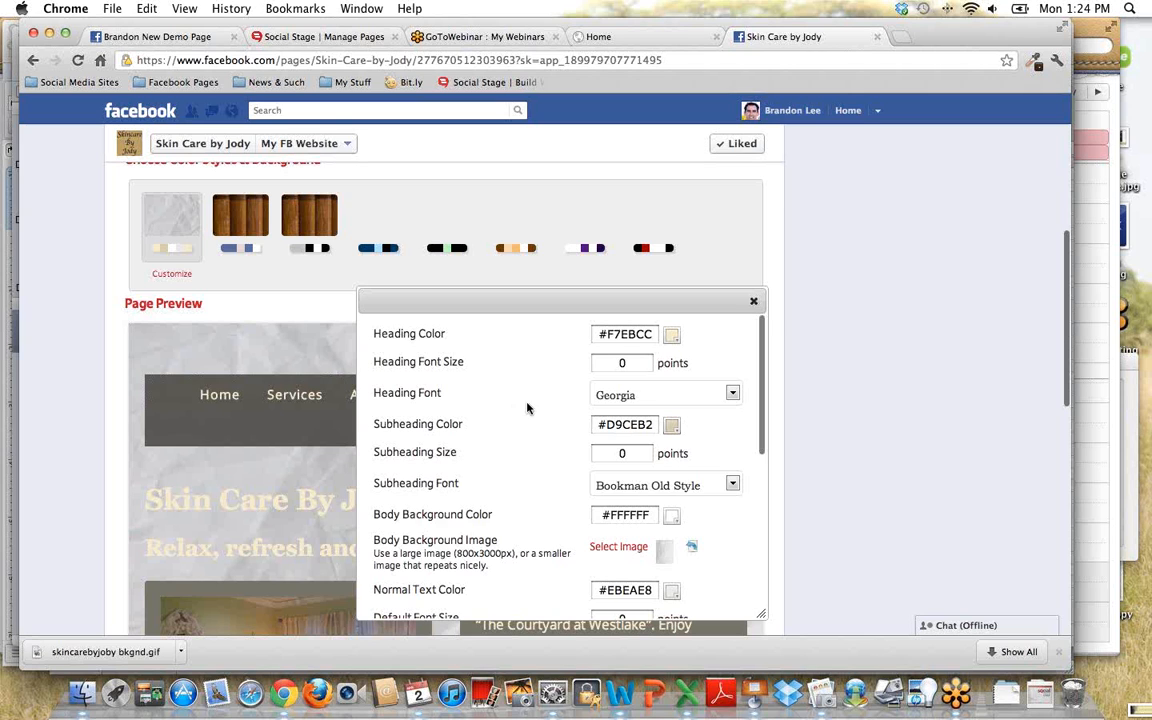
# - Open the heading color for editing and copy its current hex code
pyautogui.click(600, 333)
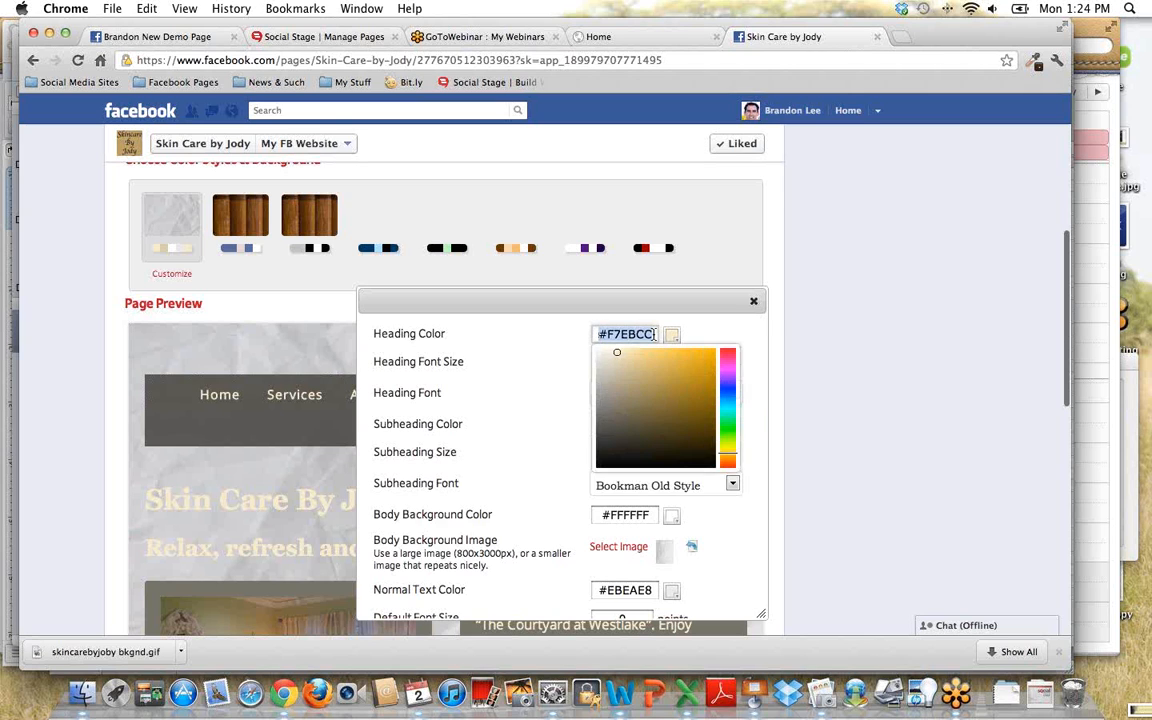
pyautogui.click(496, 383)
pyautogui.click(673, 334)
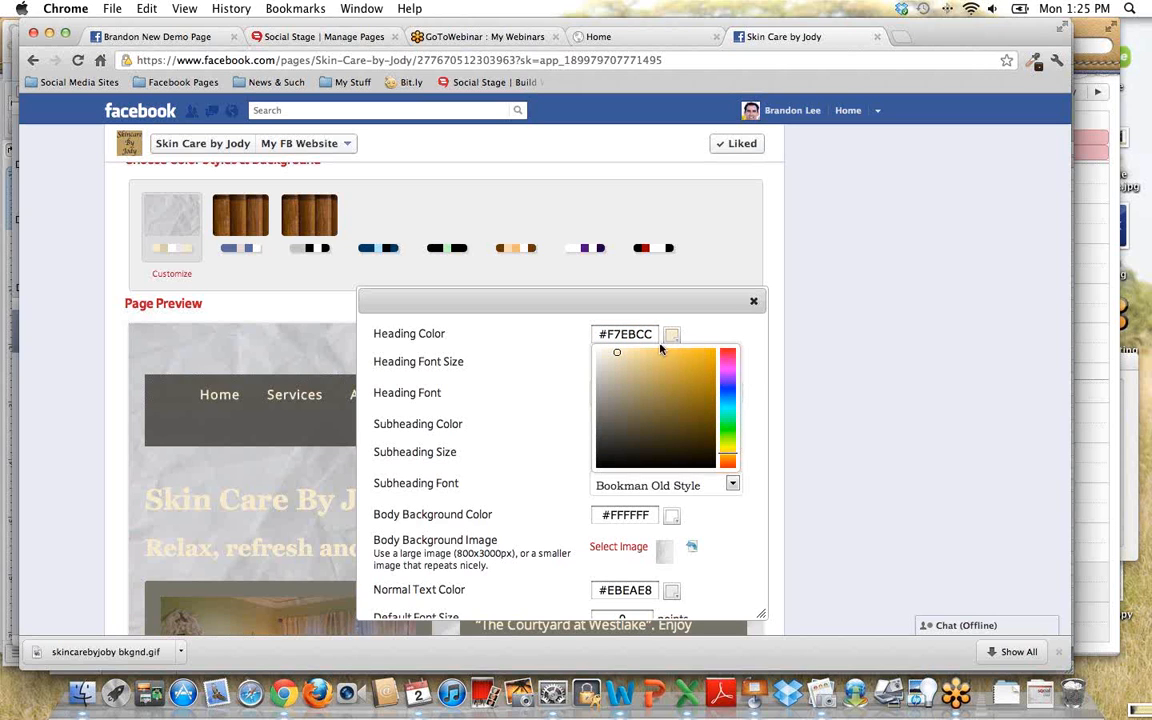
pyautogui.moveTo(652, 333); pyautogui.dragTo(571, 335)
pyautogui.press('super+c')
pyautogui.click(522, 386)
# - Try a green heading color, #25CF5B, and save the style to preview it
pyautogui.click(670, 338)
pyautogui.moveTo(726, 455); pyautogui.dragTo(729, 422)
pyautogui.click(694, 371)
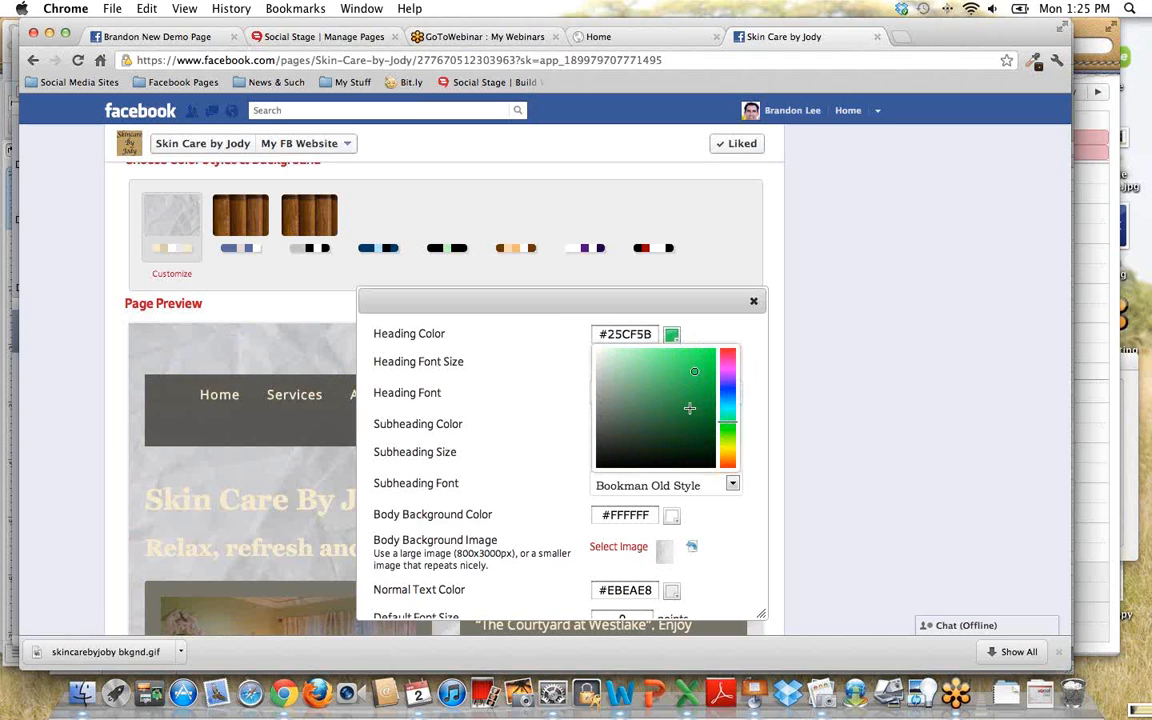
pyautogui.click(530, 389)
pyautogui.scroll(-5, 527, 406)
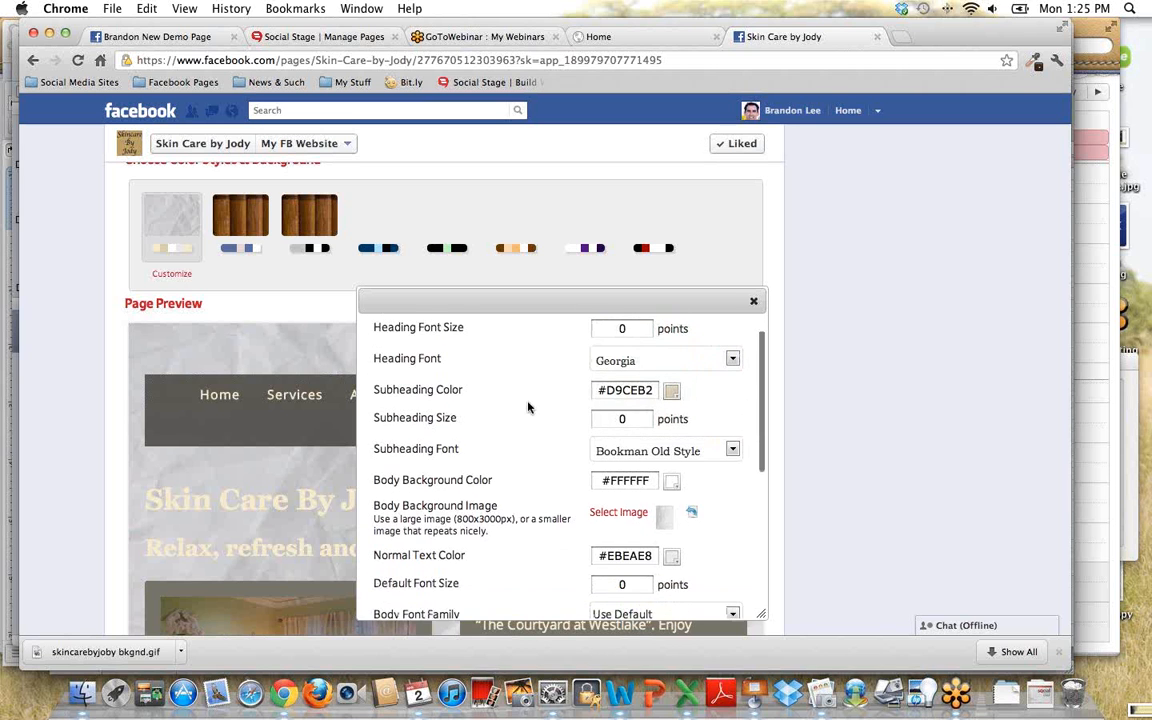
pyautogui.scroll(-5, 528, 406)
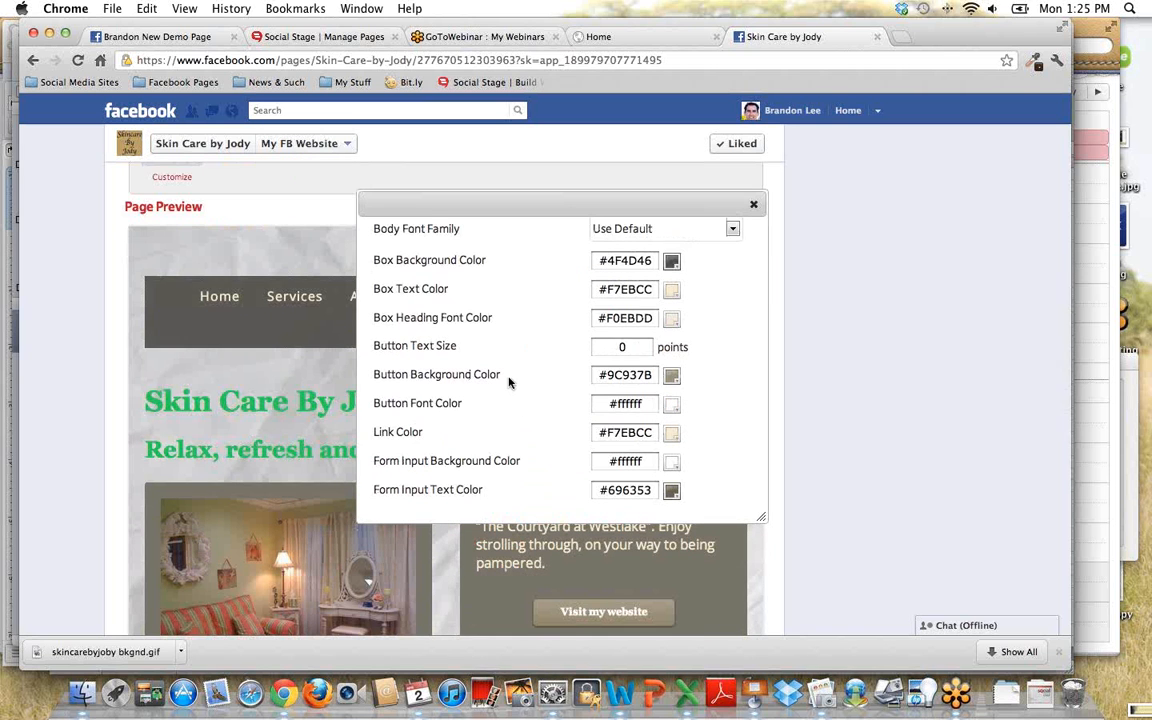
# - Restore the heading color to its copied cream hex code, #F7EBCC
pyautogui.scroll(4, 508, 381)
pyautogui.scroll(10, 508, 381)
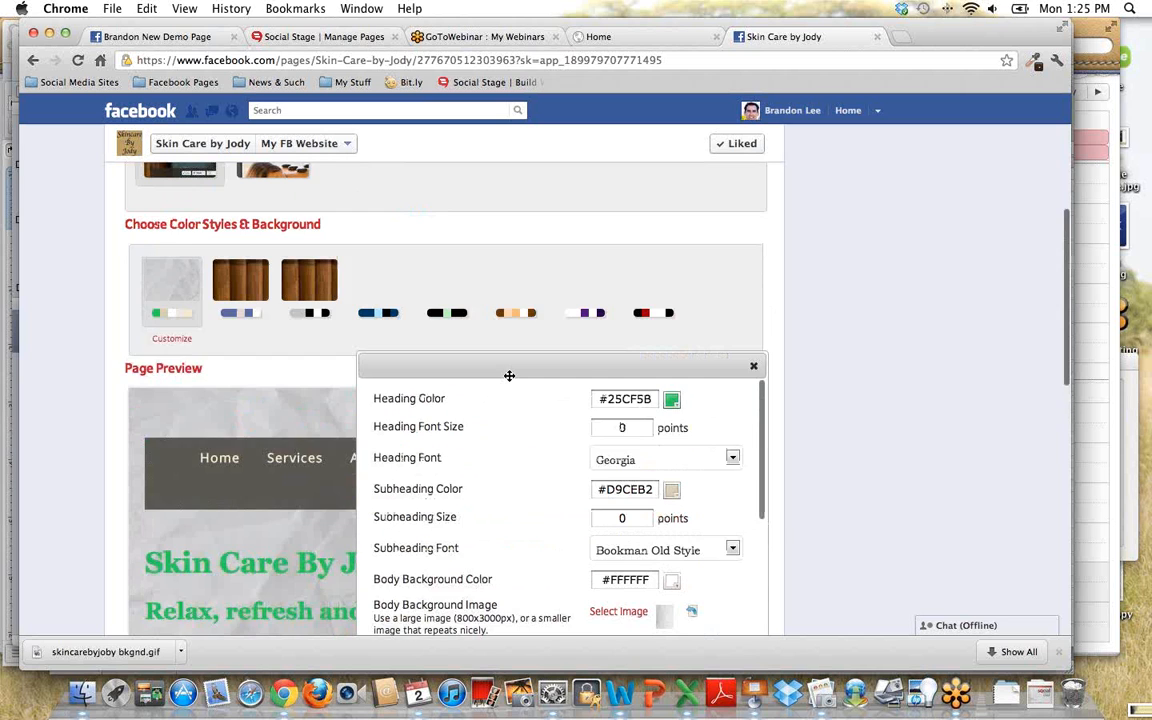
pyautogui.click(596, 456)
pyautogui.press('super+v')
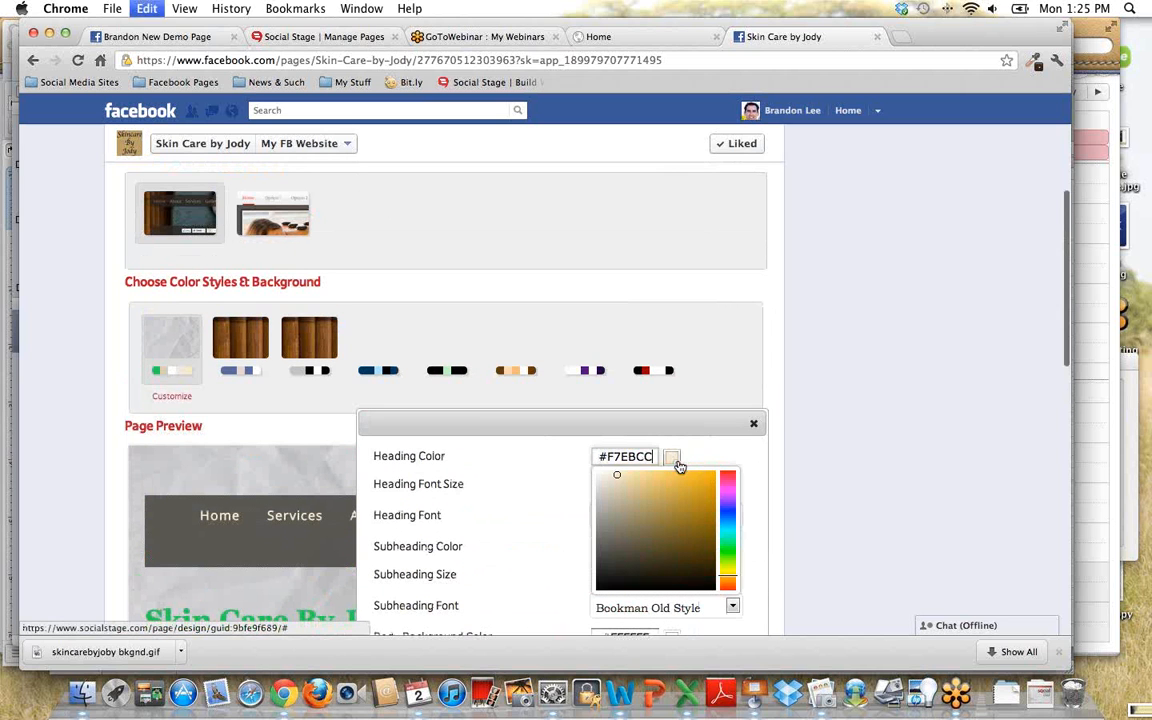
pyautogui.click(515, 505)
pyautogui.scroll(-3, 496, 504)
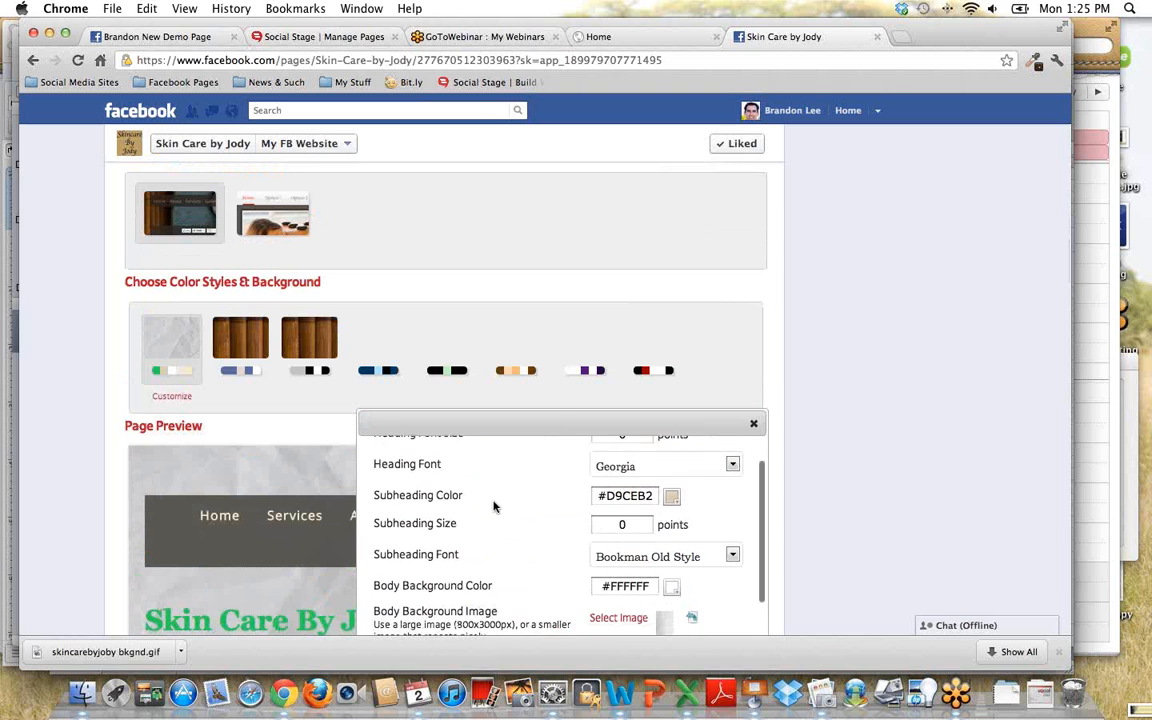
# - Sample the pale blue Facebook page background with the eyedropper and apply it as the subheading color, #E7EBF2
pyautogui.scroll(-5, 830, 438)
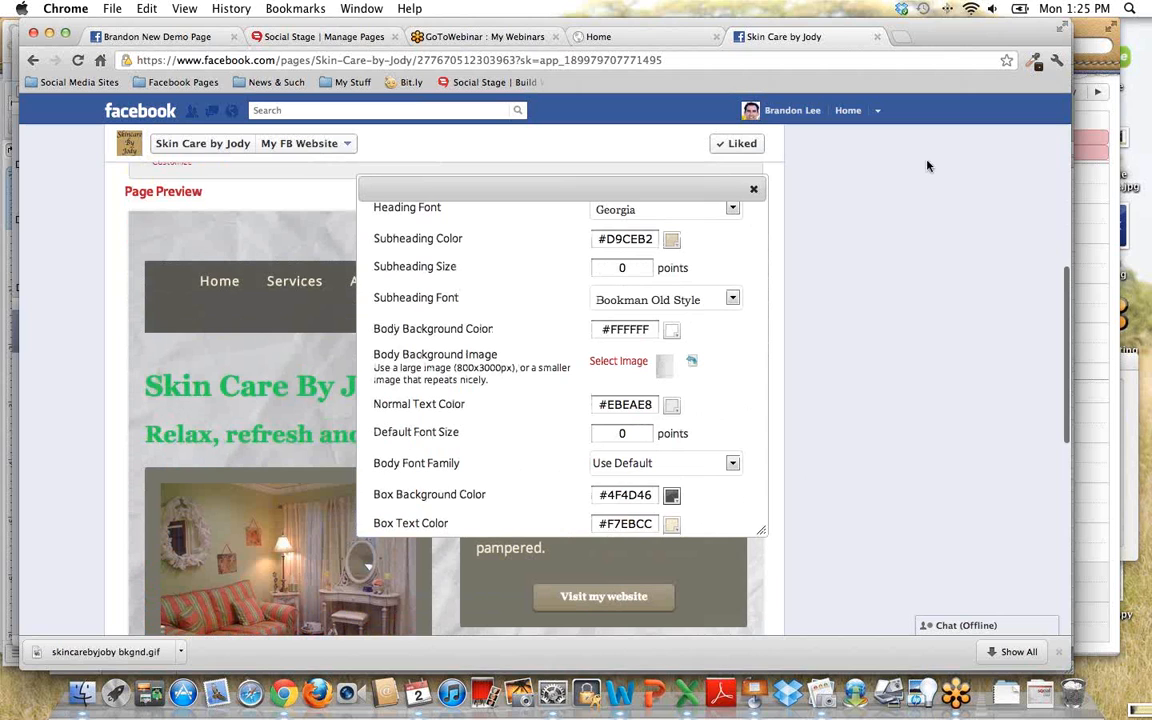
pyautogui.click(1037, 64)
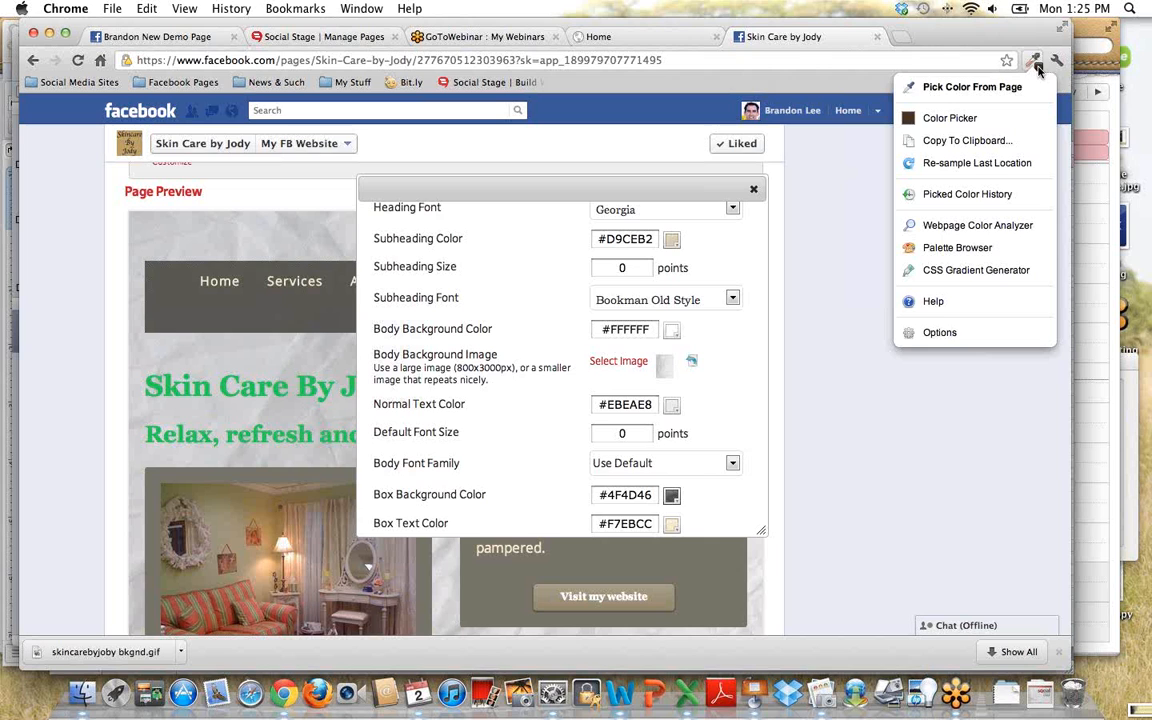
pyautogui.click(971, 88)
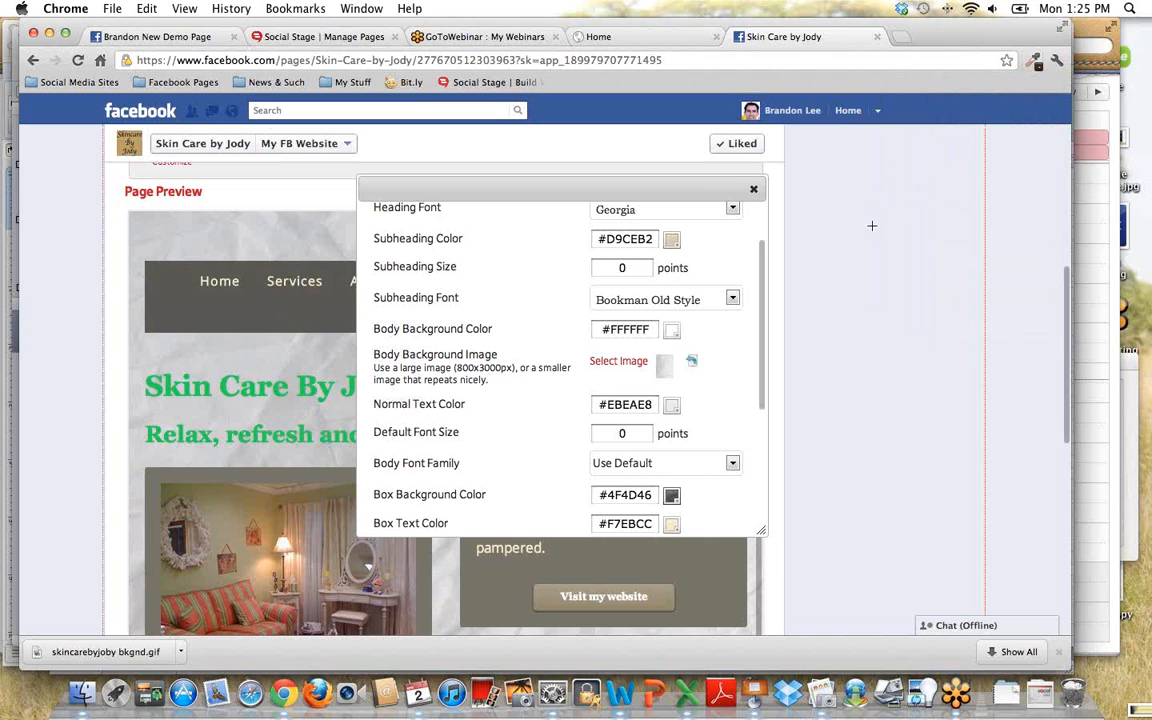
pyautogui.click(878, 212)
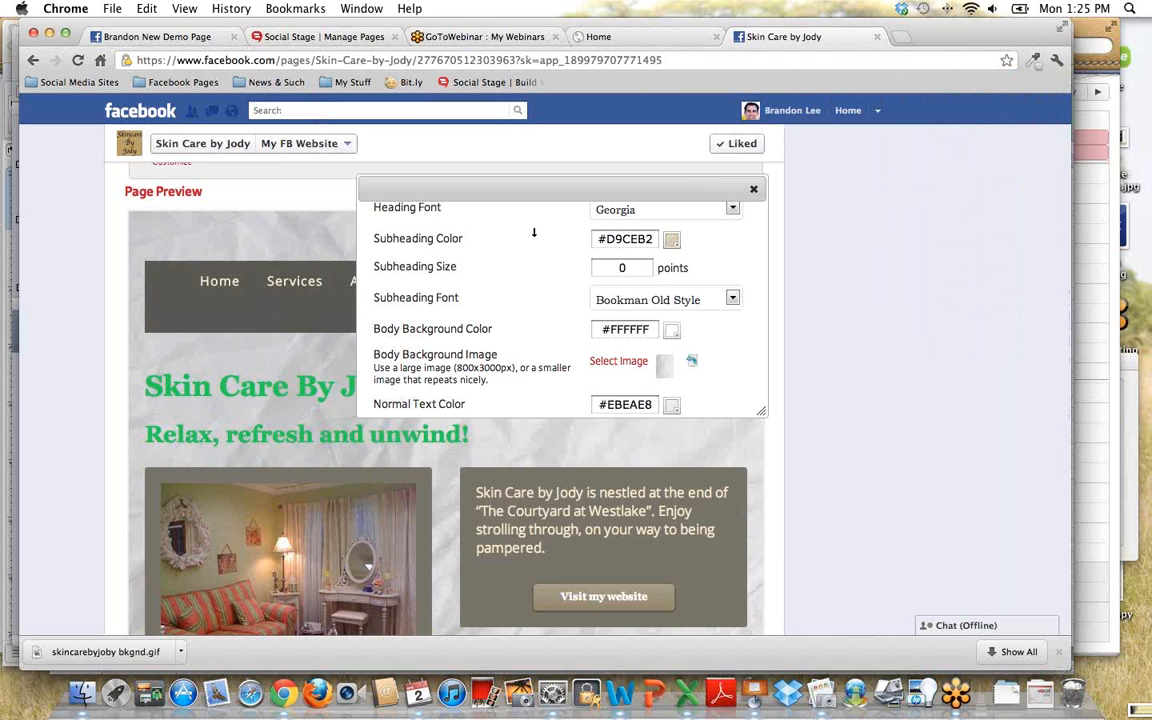
pyautogui.scroll(2, 533, 232)
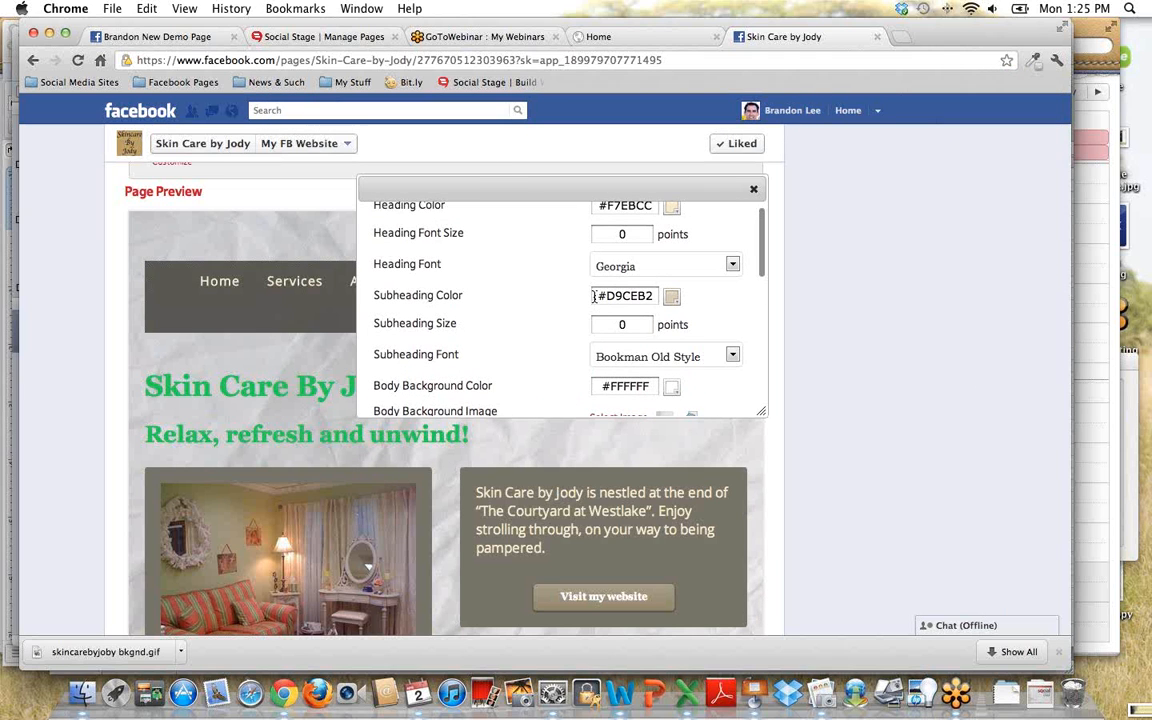
pyautogui.moveTo(594, 297); pyautogui.dragTo(696, 296)
pyautogui.press('super+v')
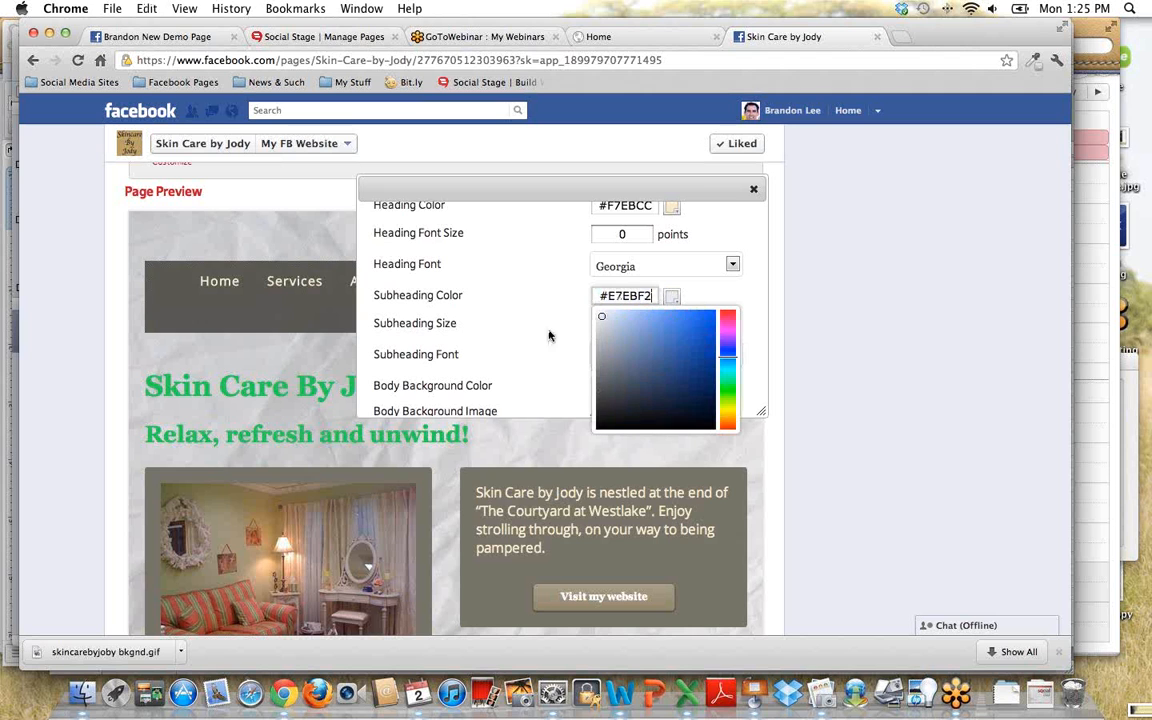
pyautogui.click(523, 330)
# - Save the style with the new heading and subheading colors and preview it
pyautogui.scroll(-10, 523, 330)
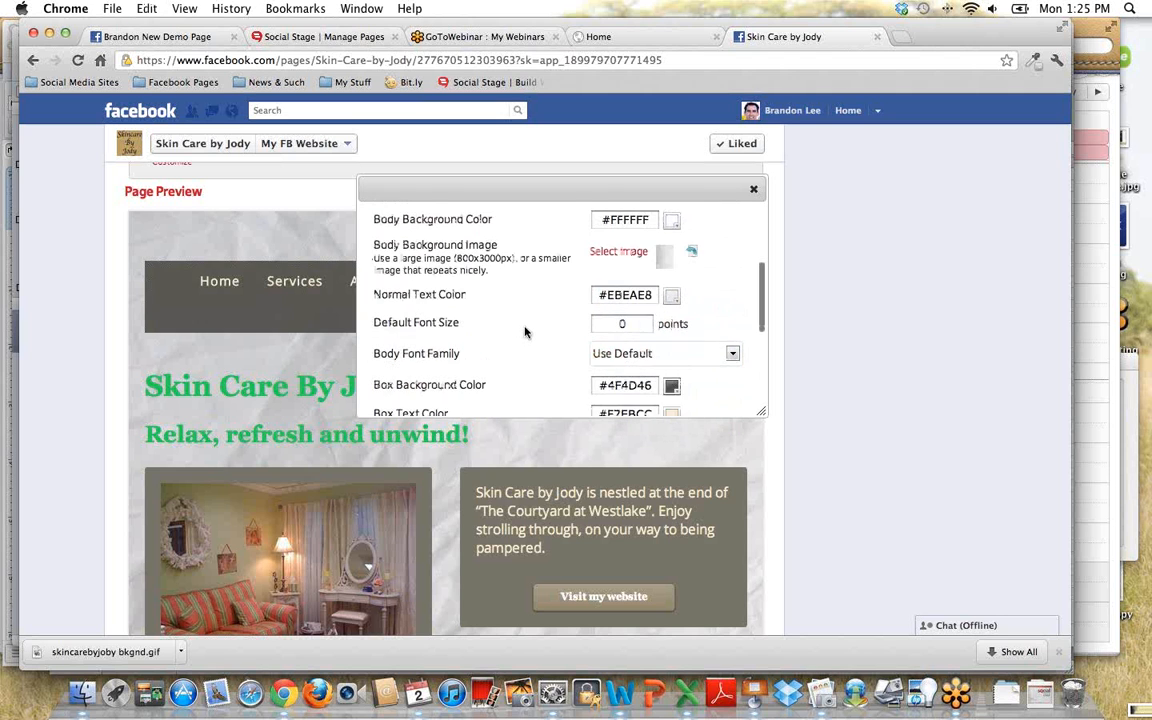
pyautogui.scroll(-5, 540, 346)
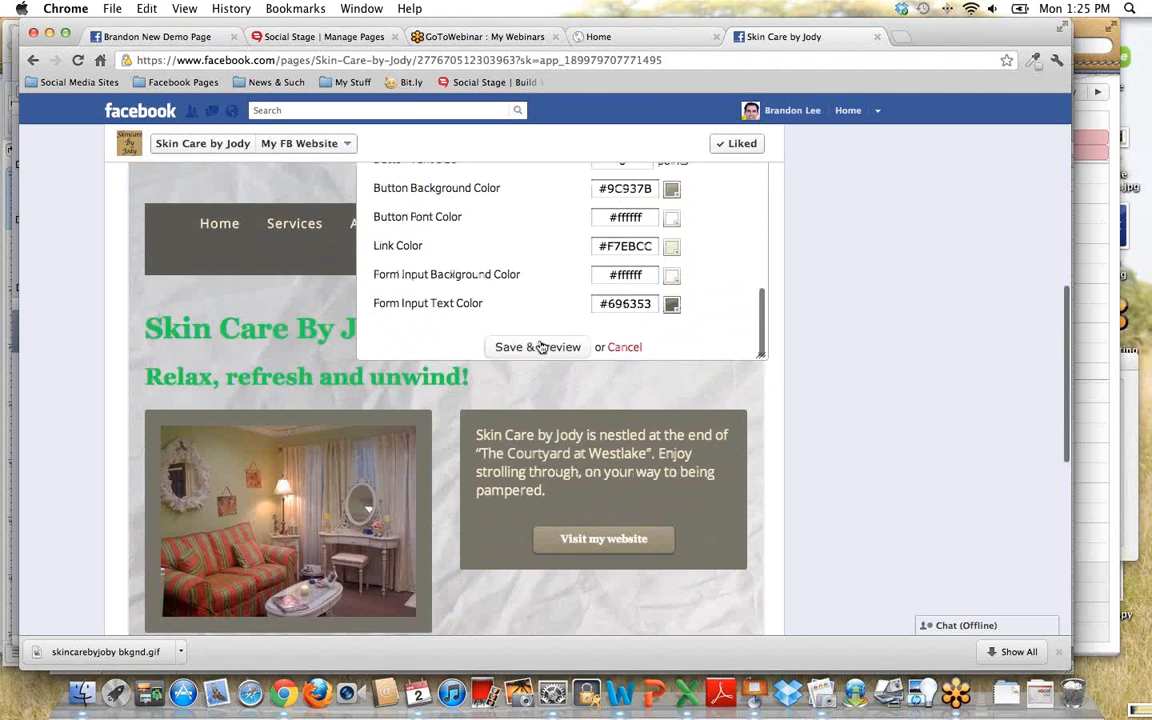
pyautogui.scroll(3, 531, 241)
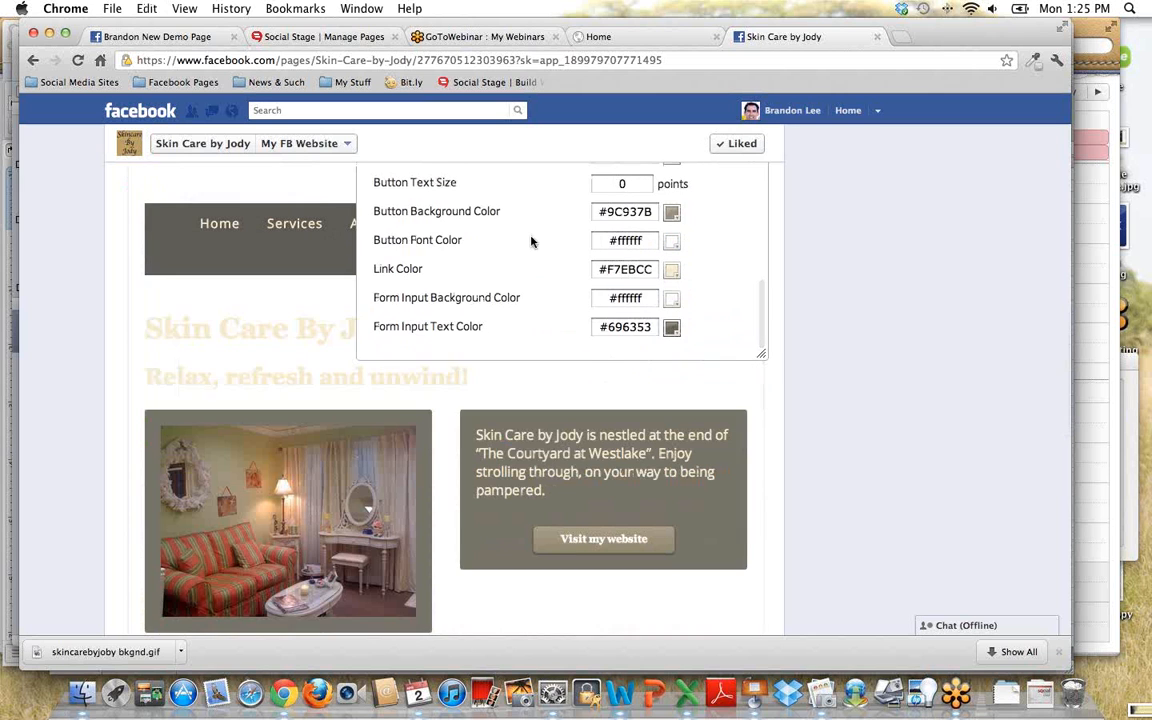
# - Look through the style's heading, body, box, button, link and form color options
pyautogui.scroll(8, 527, 257)
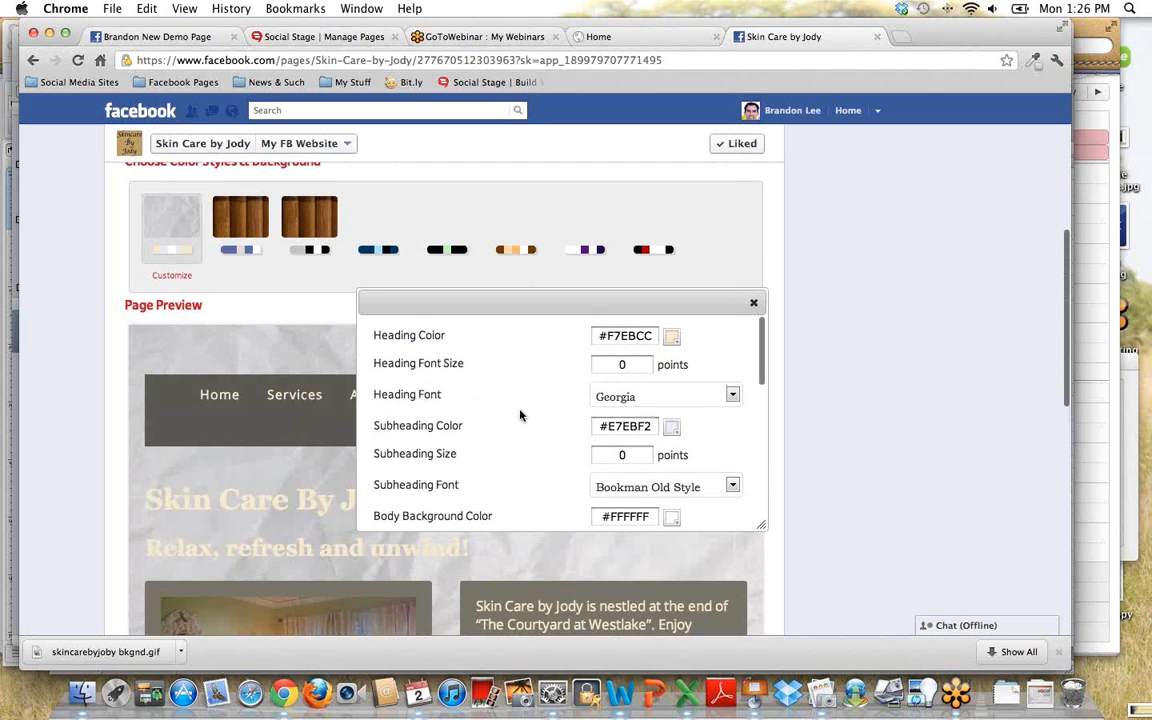
pyautogui.scroll(-1, 519, 412)
pyautogui.scroll(1, 519, 417)
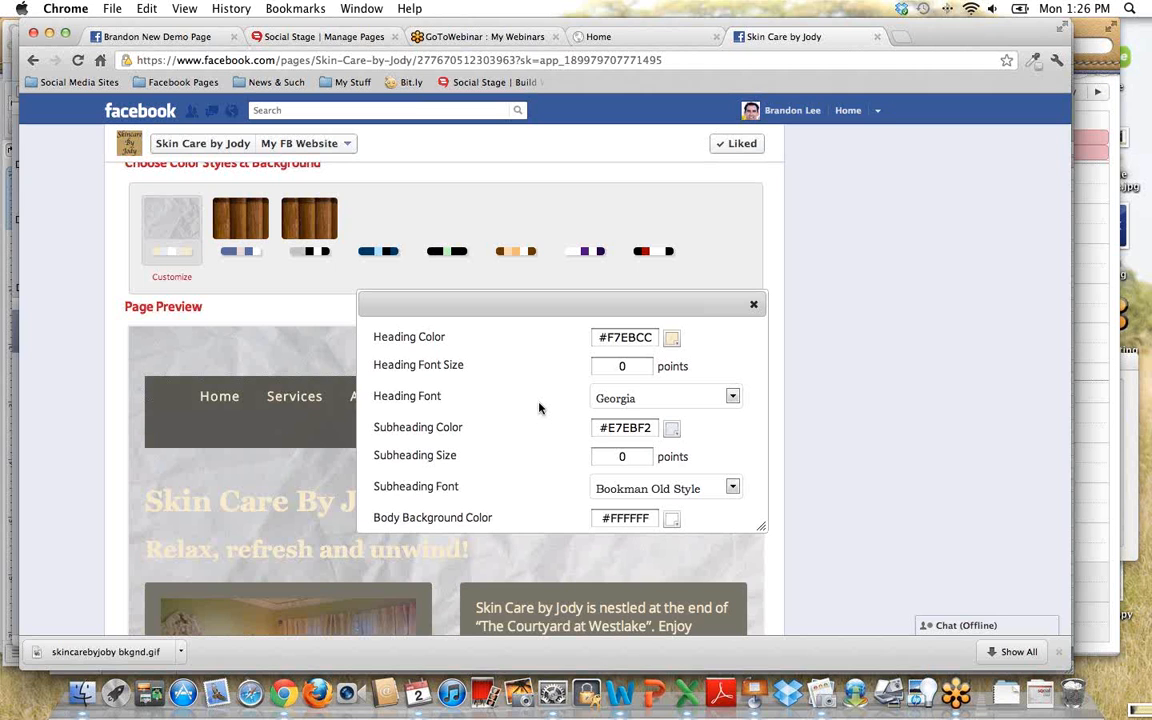
pyautogui.scroll(-2, 539, 408)
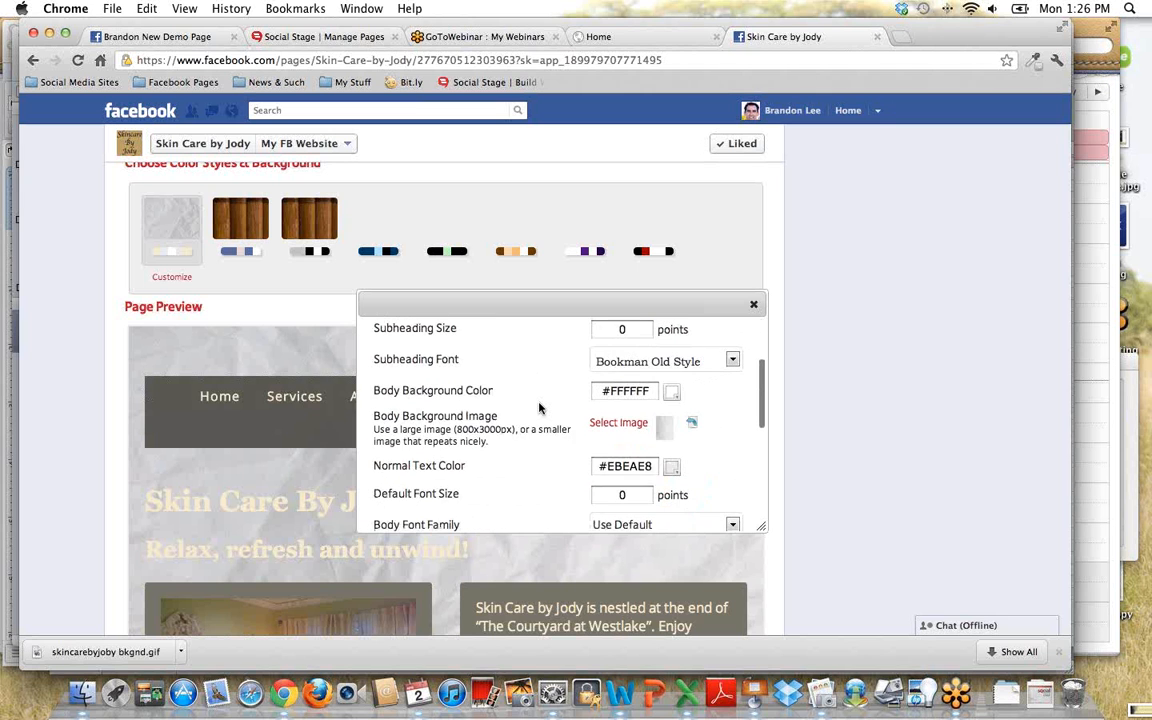
pyautogui.scroll(-5, 539, 408)
pyautogui.scroll(-5, 537, 410)
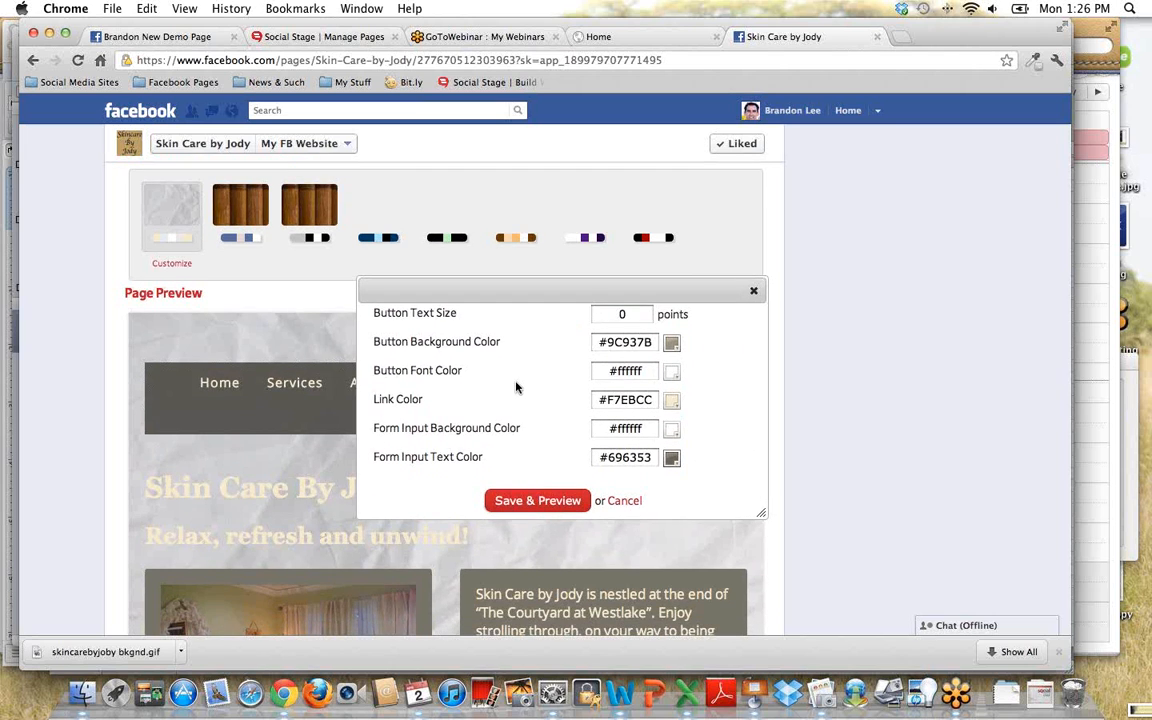
pyautogui.scroll(5, 516, 388)
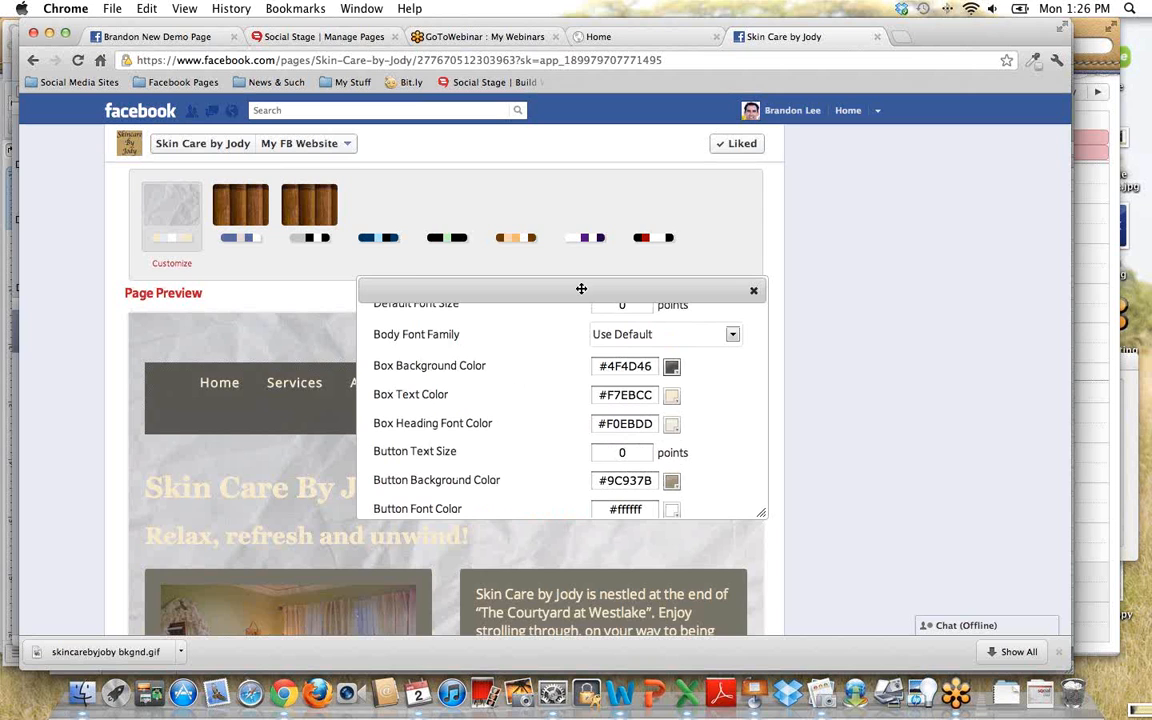
pyautogui.moveTo(414, 270); pyautogui.dragTo(548, 352)
pyautogui.click(532, 325)
pyautogui.moveTo(591, 245); pyautogui.dragTo(651, 267)
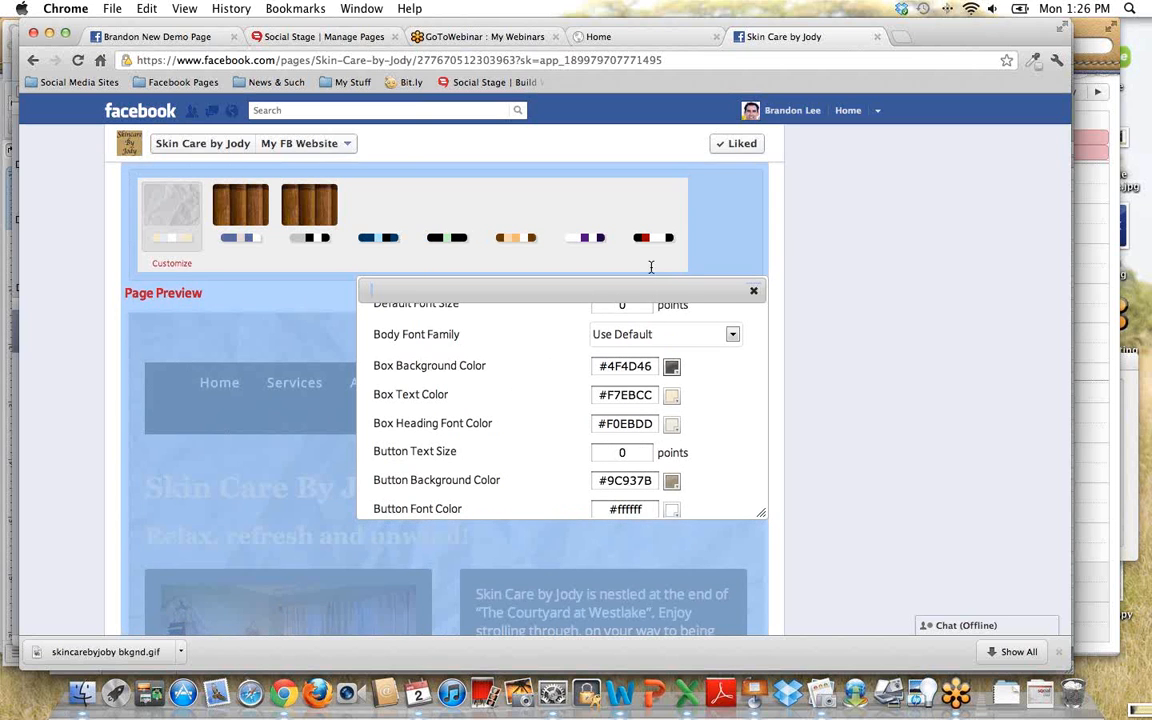
pyautogui.click(476, 338)
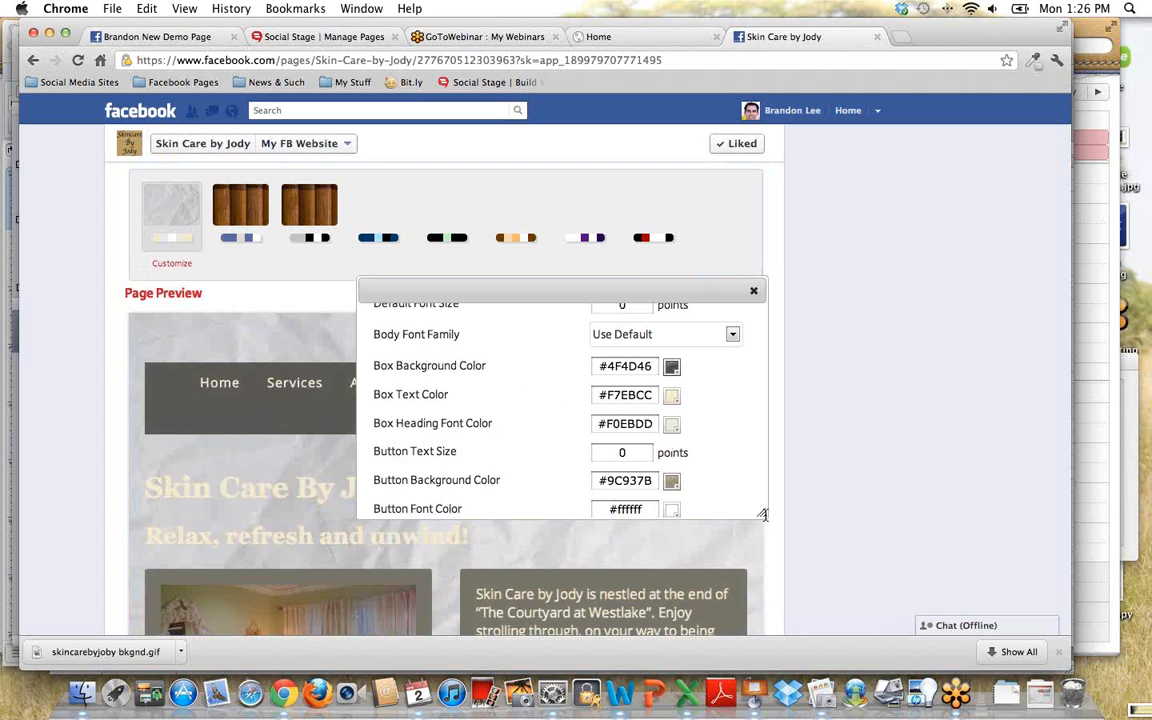
pyautogui.moveTo(765, 515); pyautogui.dragTo(759, 509)
pyautogui.click(528, 423)
# - Review the page preview, the menu item list and the theme and color style choices of the design step
pyautogui.scroll(-5, 528, 423)
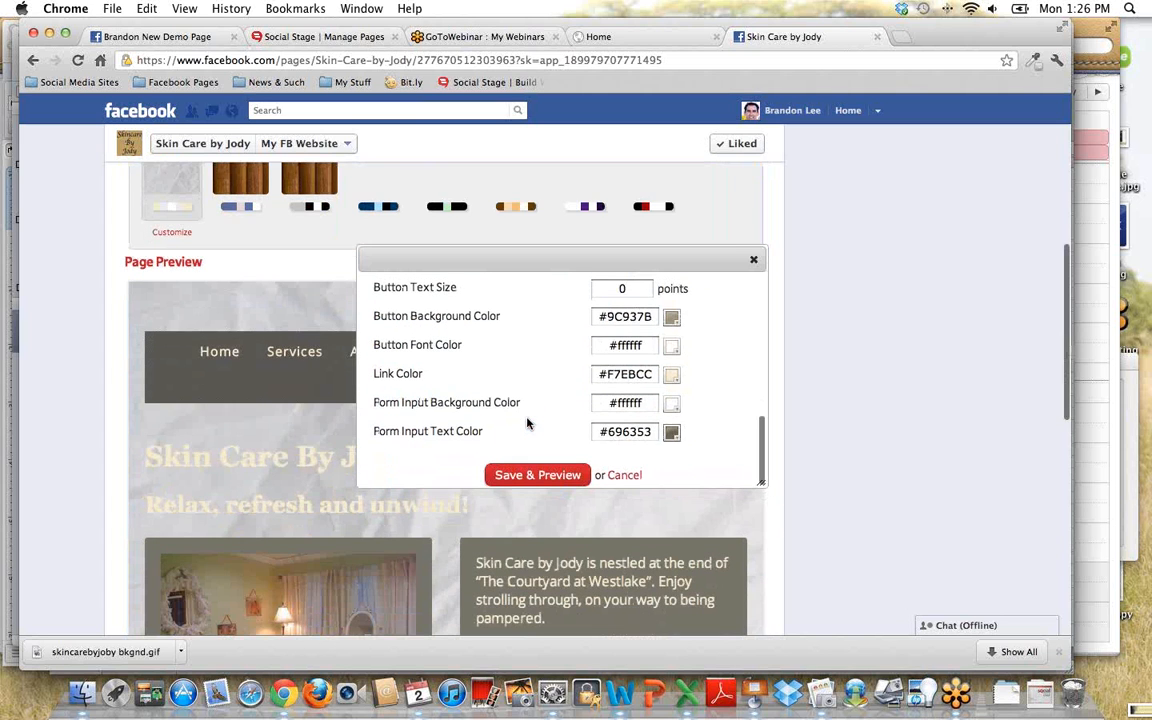
pyautogui.scroll(-5, 528, 423)
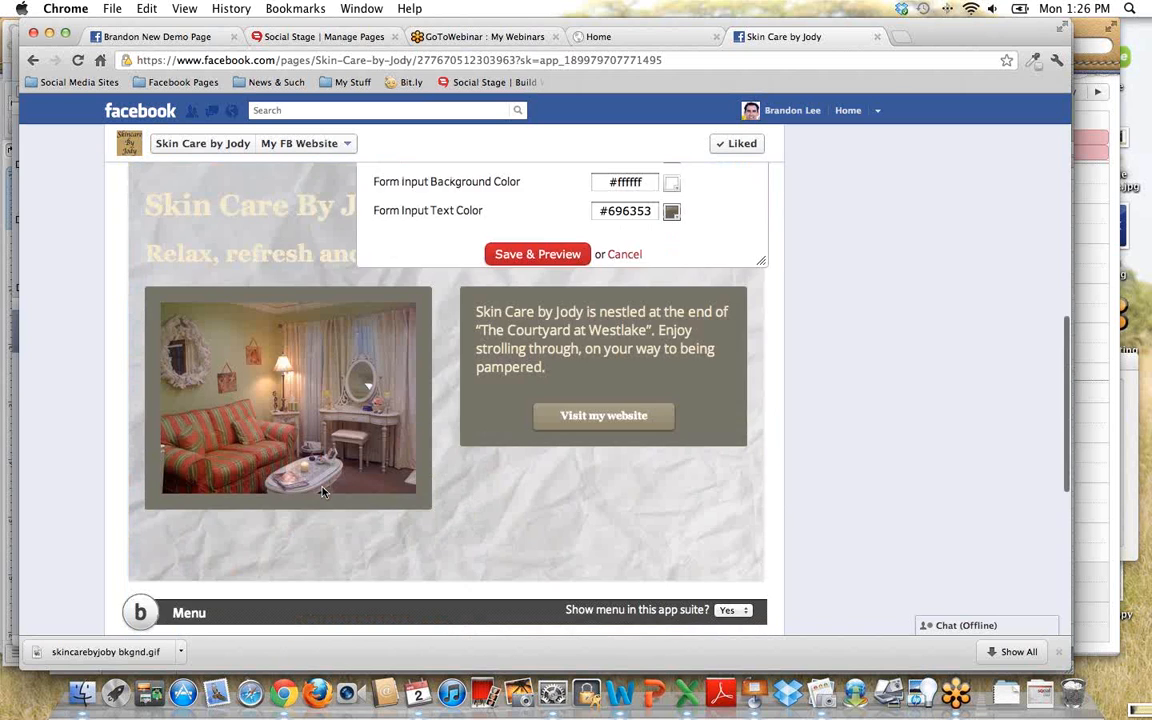
pyautogui.scroll(3, 300, 450)
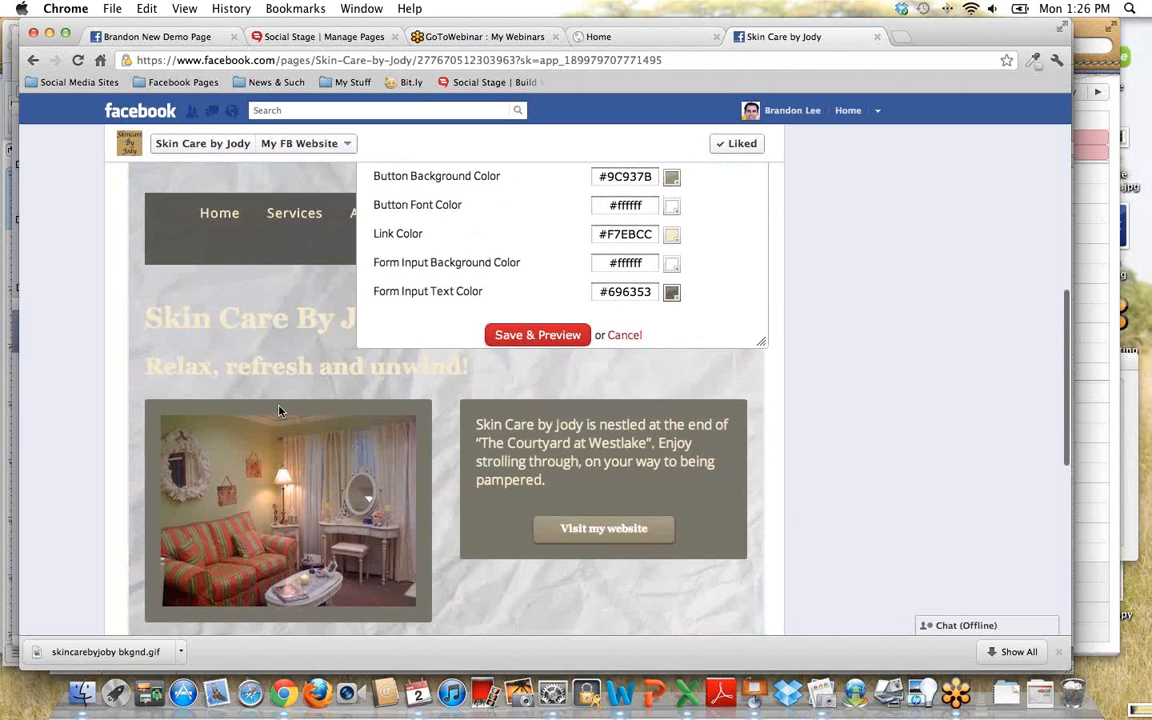
pyautogui.scroll(2, 283, 415)
pyautogui.scroll(-6, 427, 398)
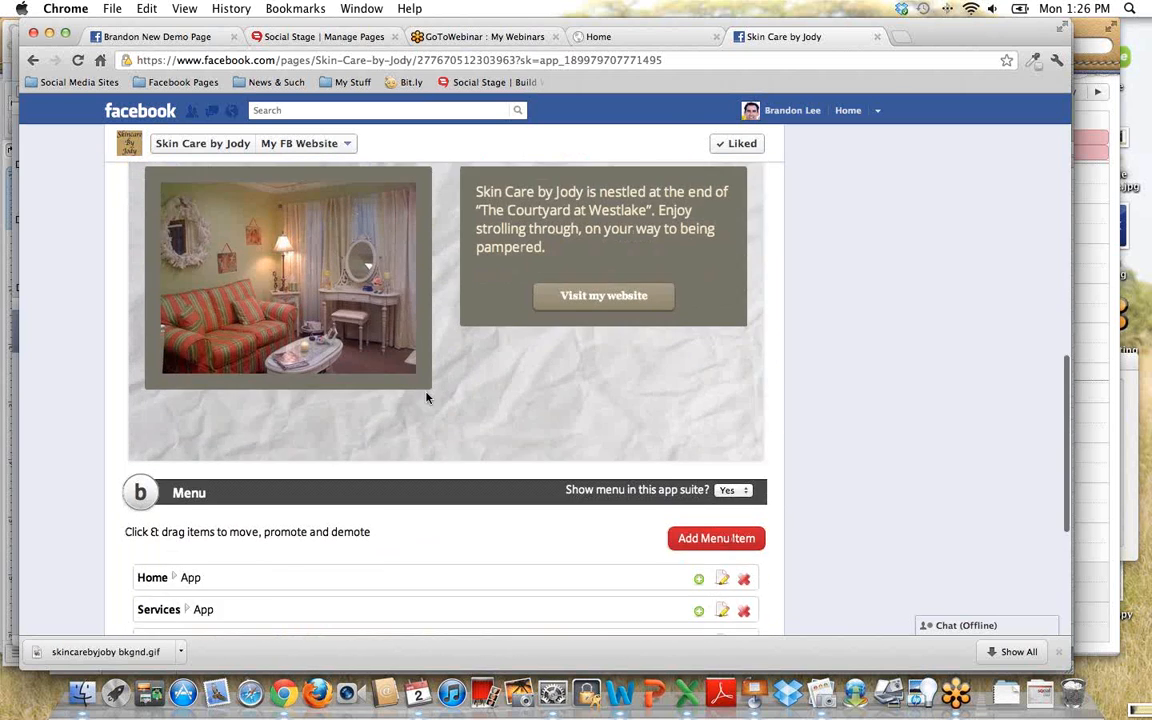
pyautogui.scroll(-5, 426, 398)
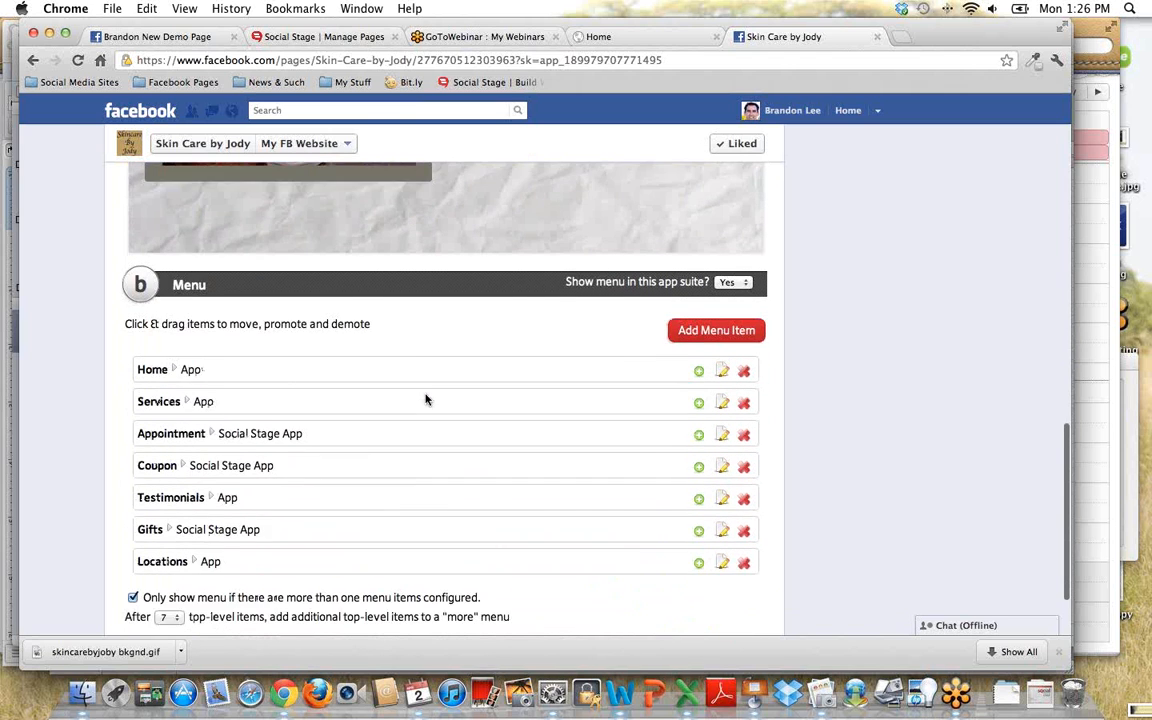
pyautogui.scroll(-1, 425, 399)
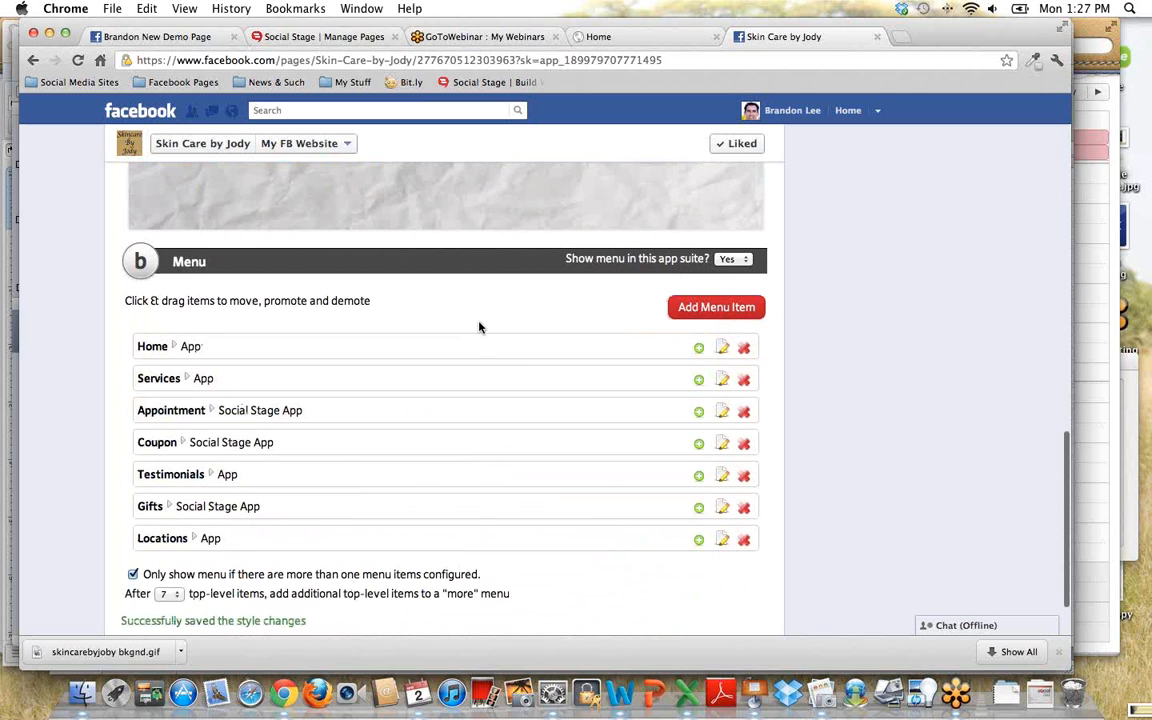
pyautogui.scroll(3, 466, 378)
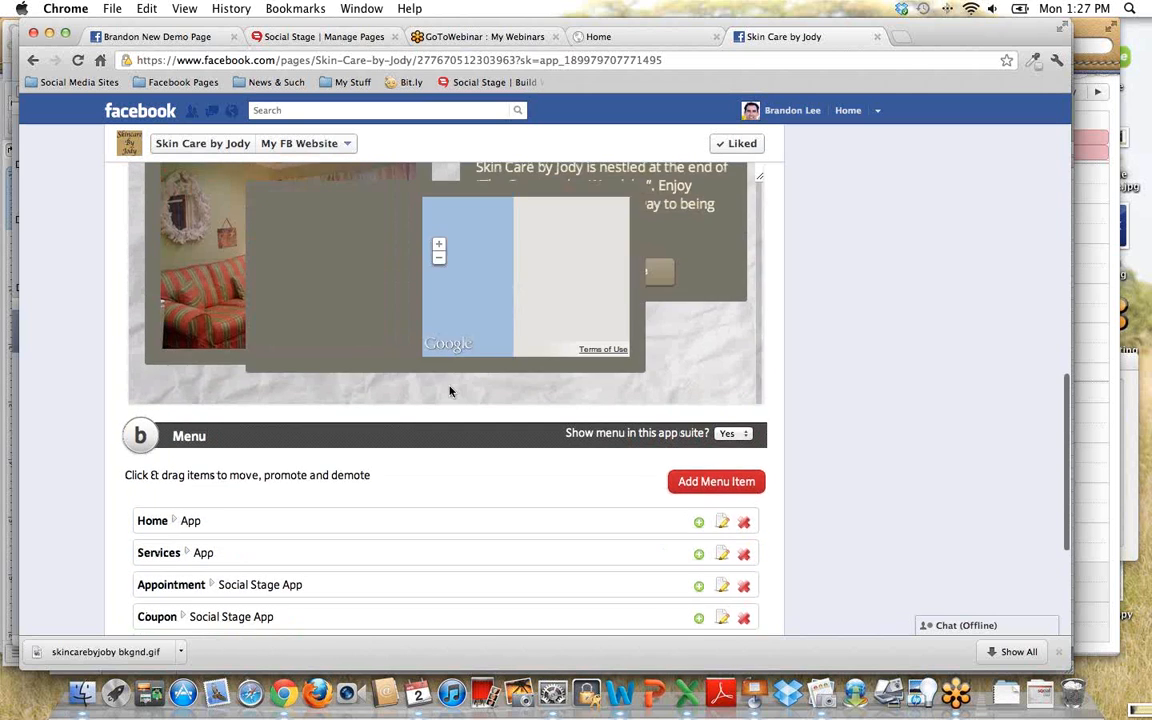
pyautogui.scroll(5, 450, 391)
pyautogui.scroll(3, 548, 381)
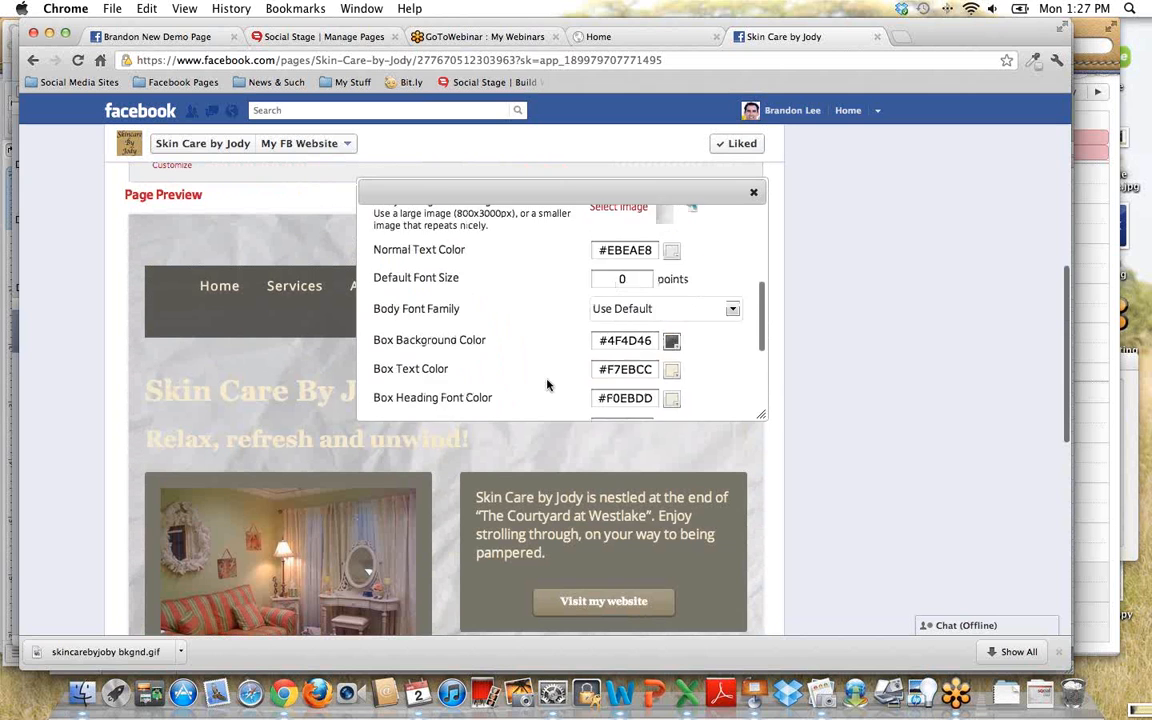
pyautogui.scroll(3, 547, 384)
pyautogui.scroll(1, 832, 280)
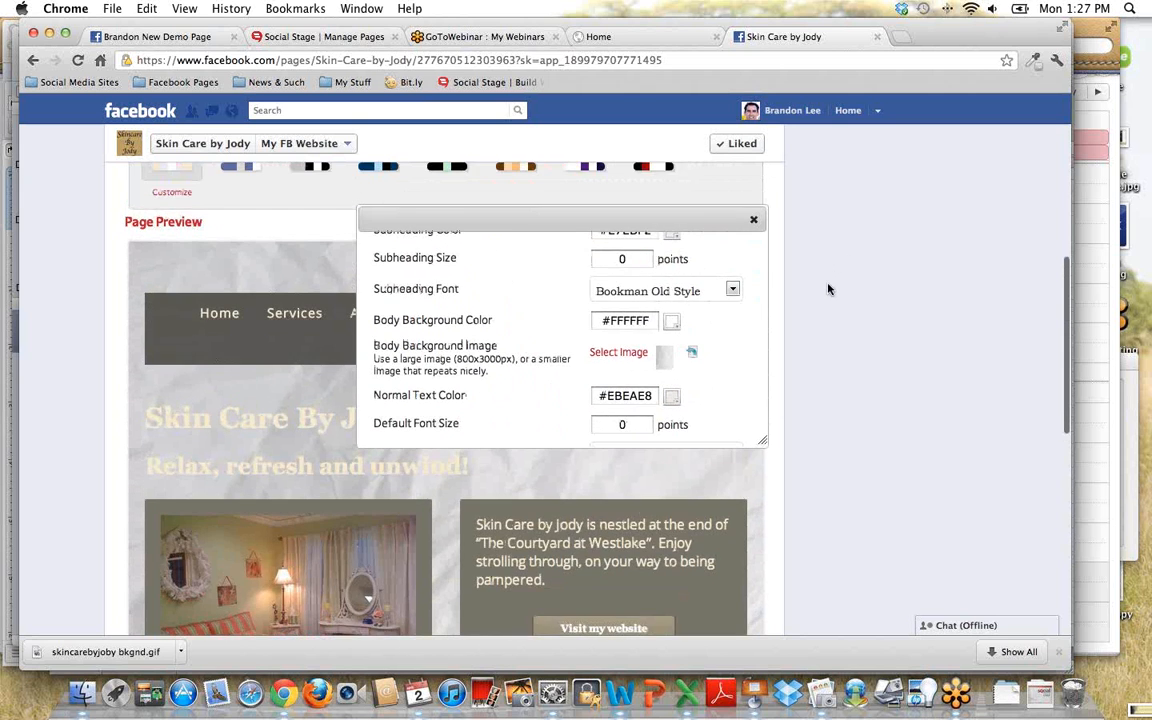
pyautogui.scroll(3, 828, 289)
pyautogui.scroll(3, 565, 343)
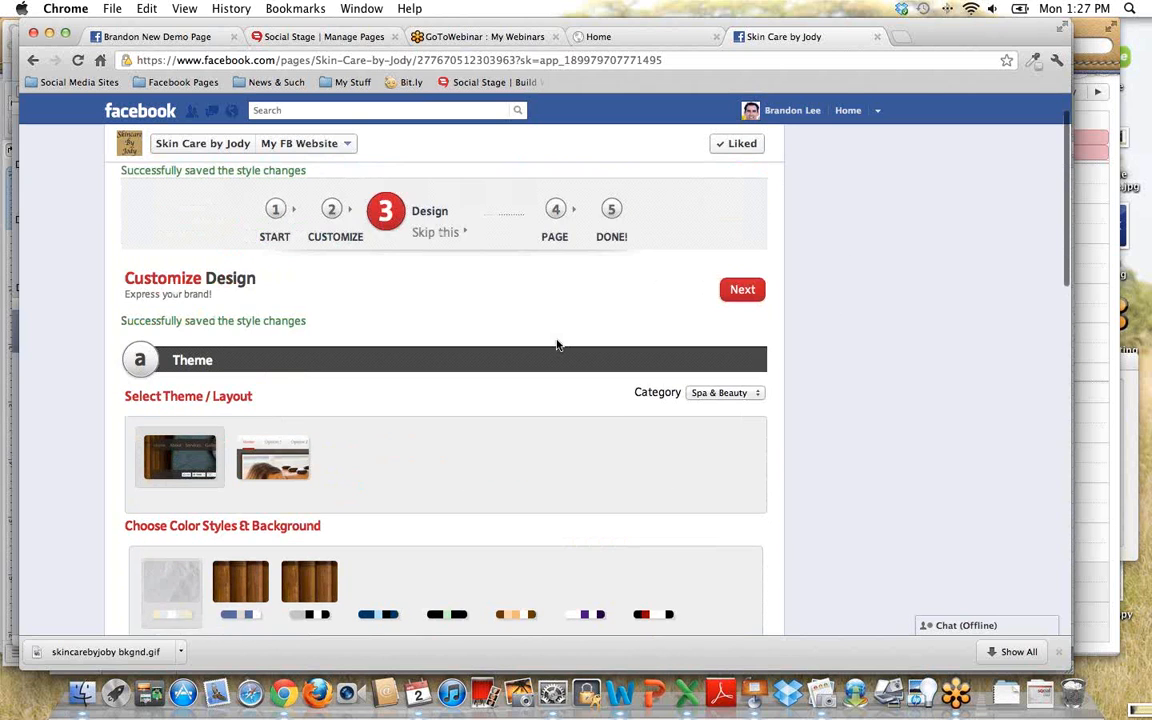
pyautogui.click(612, 286)
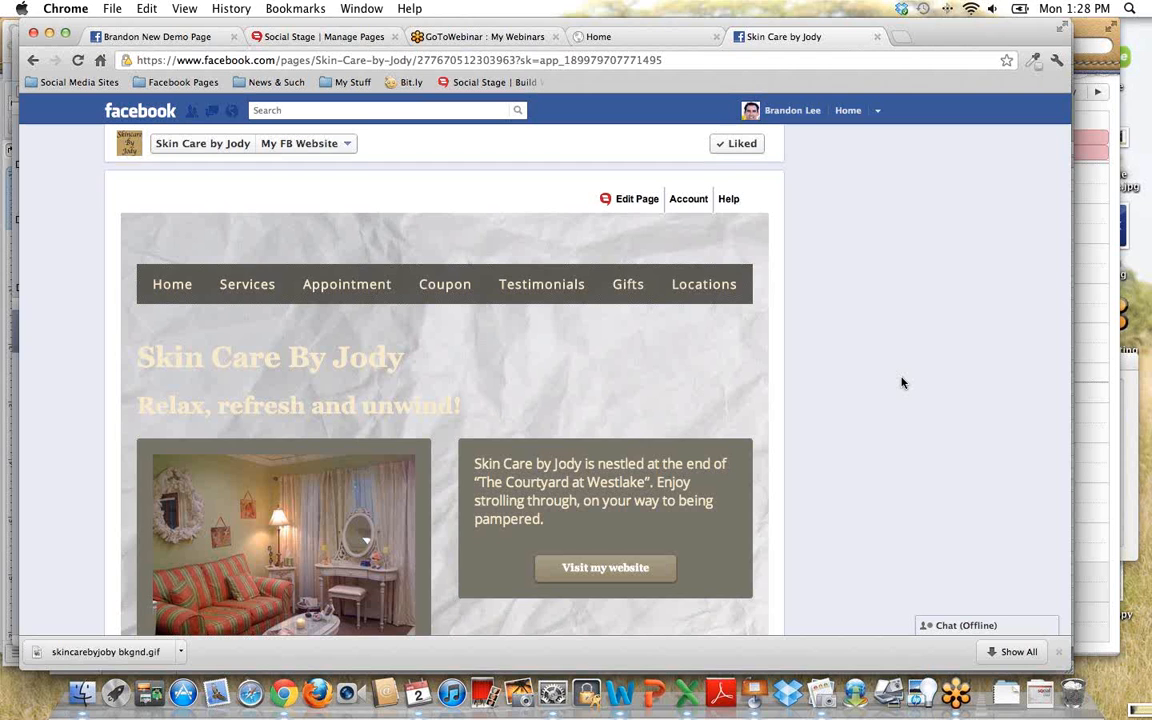
# - Reopen the welcome page for editing at the Customize step and start editing the brand name
pyautogui.click(640, 199)
pyautogui.click(585, 253)
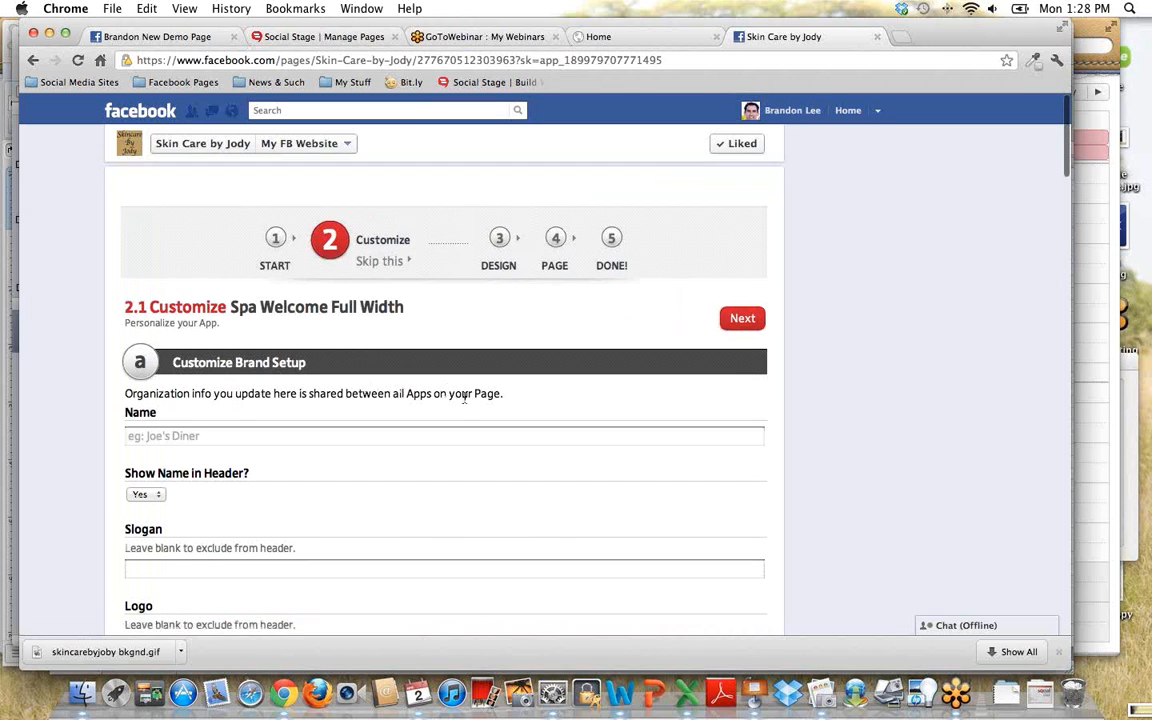
pyautogui.scroll(-3, 465, 405)
pyautogui.scroll(3, 468, 406)
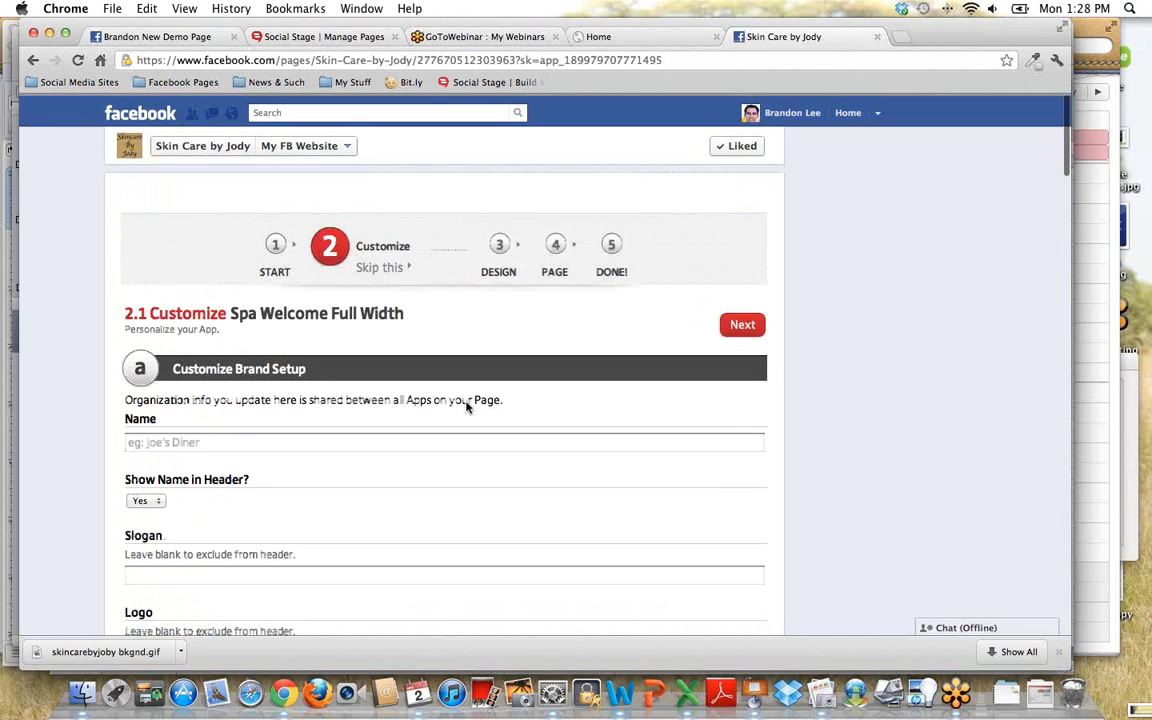
pyautogui.scroll(-2, 294, 356)
pyautogui.click(367, 358)
pyautogui.write('Branon')
pyautogui.press('BackSpace')
pyautogui.write('on')
pyautogui.press('BackSpace')
pyautogui.press('BackSpace')
pyautogui.press('BackSpace')
pyautogui.press('BackSpace')
pyautogui.press('BackSpace')
pyautogui.press('BackSpace')
pyautogui.press('BackSpace')
pyautogui.write('JO')
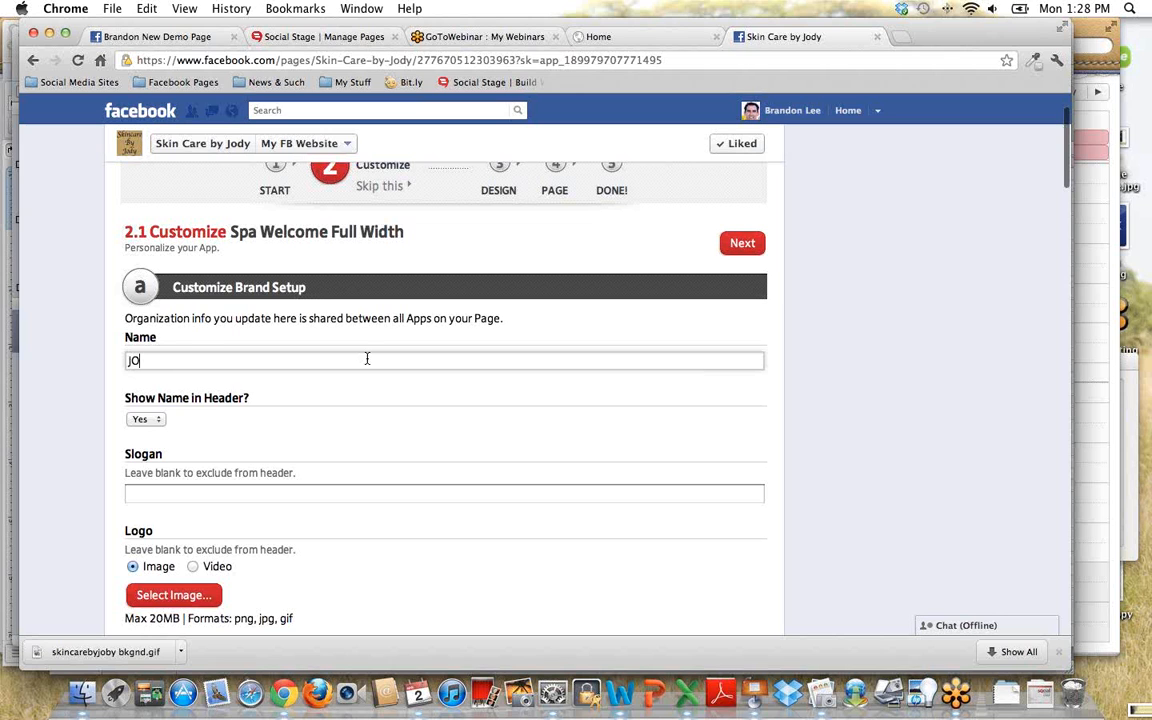
pyautogui.press('BackSpace')
pyautogui.press('BackSpace')
# - Enter "Skin Care by Jody" as the brand name
pyautogui.write('Skin Care by Jody')
# - Start choosing an image for the brand logo and browse to the Skin Care by Jody folder under Documents, Social Stage, Artwork
pyautogui.scroll(-3, 455, 417)
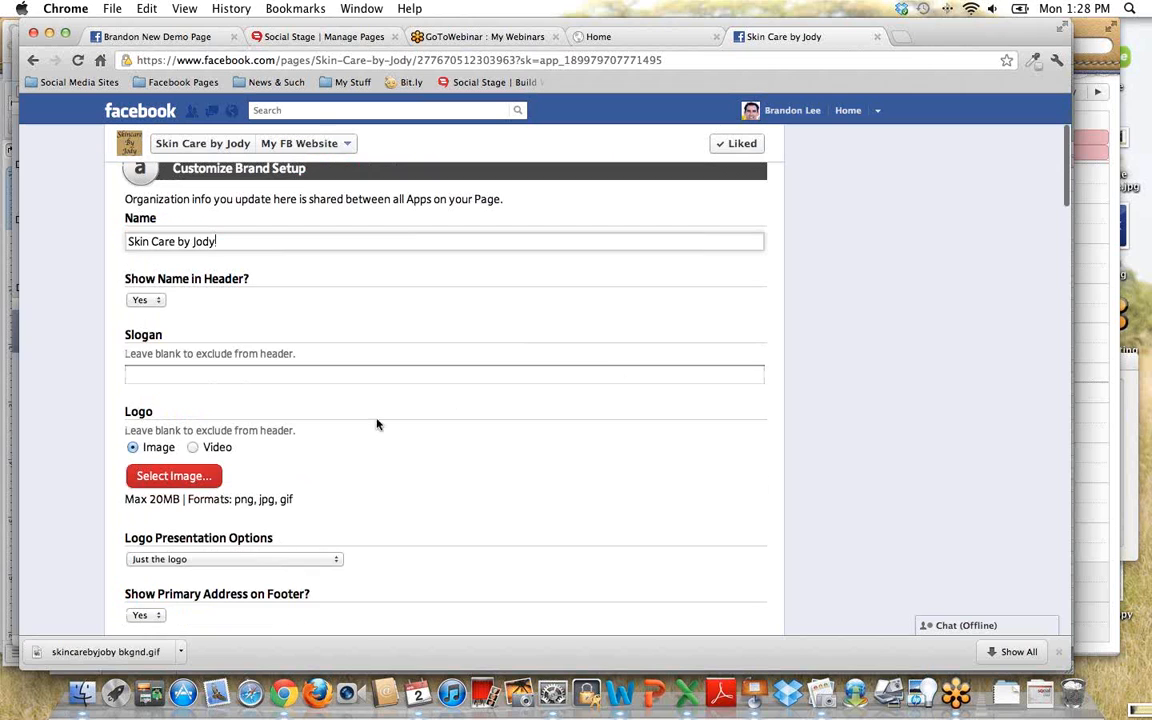
pyautogui.click(215, 474)
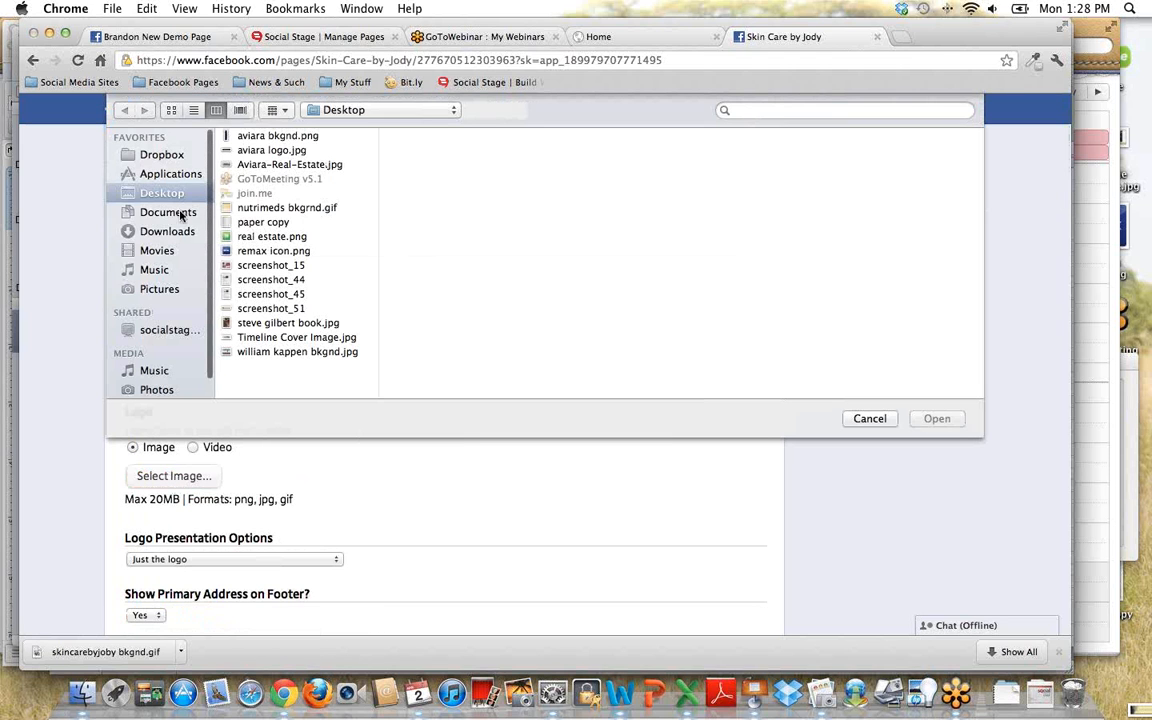
pyautogui.click(168, 212)
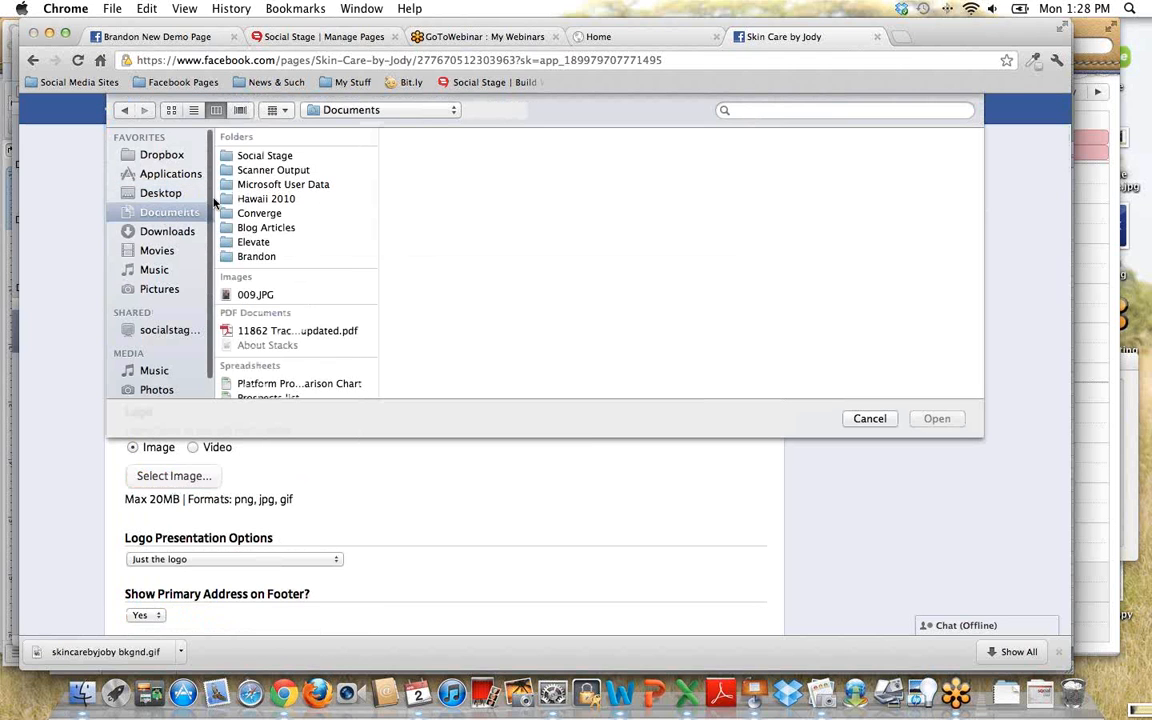
pyautogui.click(305, 157)
pyautogui.click(420, 184)
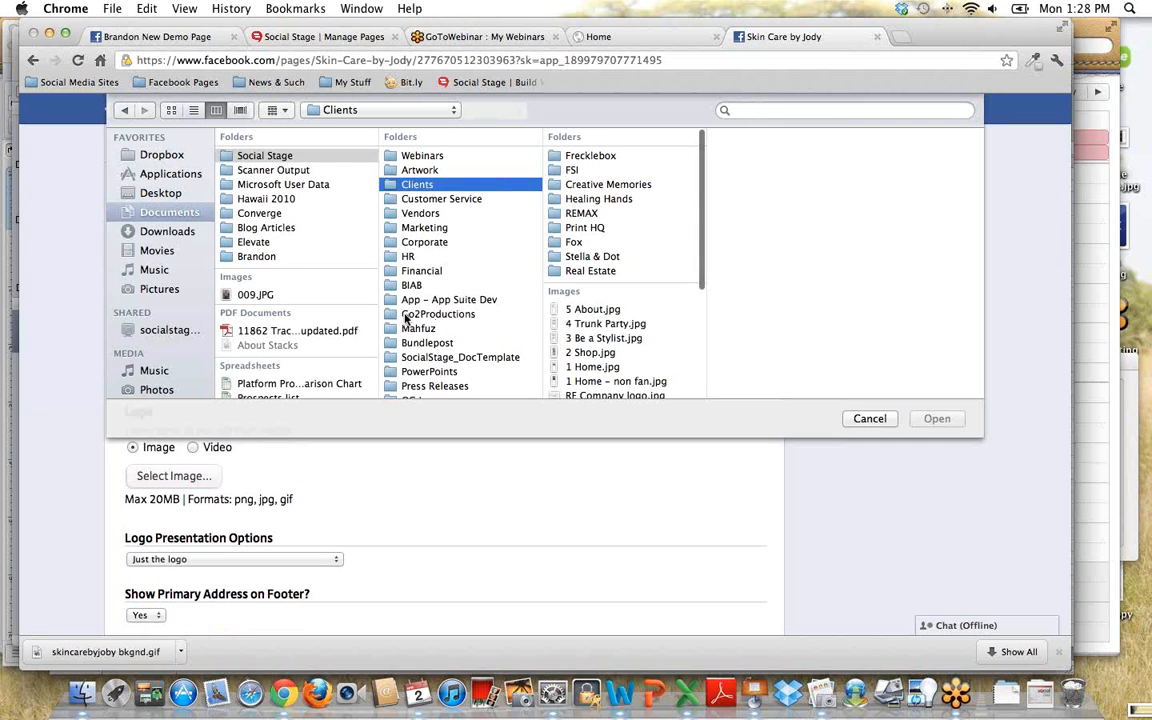
pyautogui.click(415, 170)
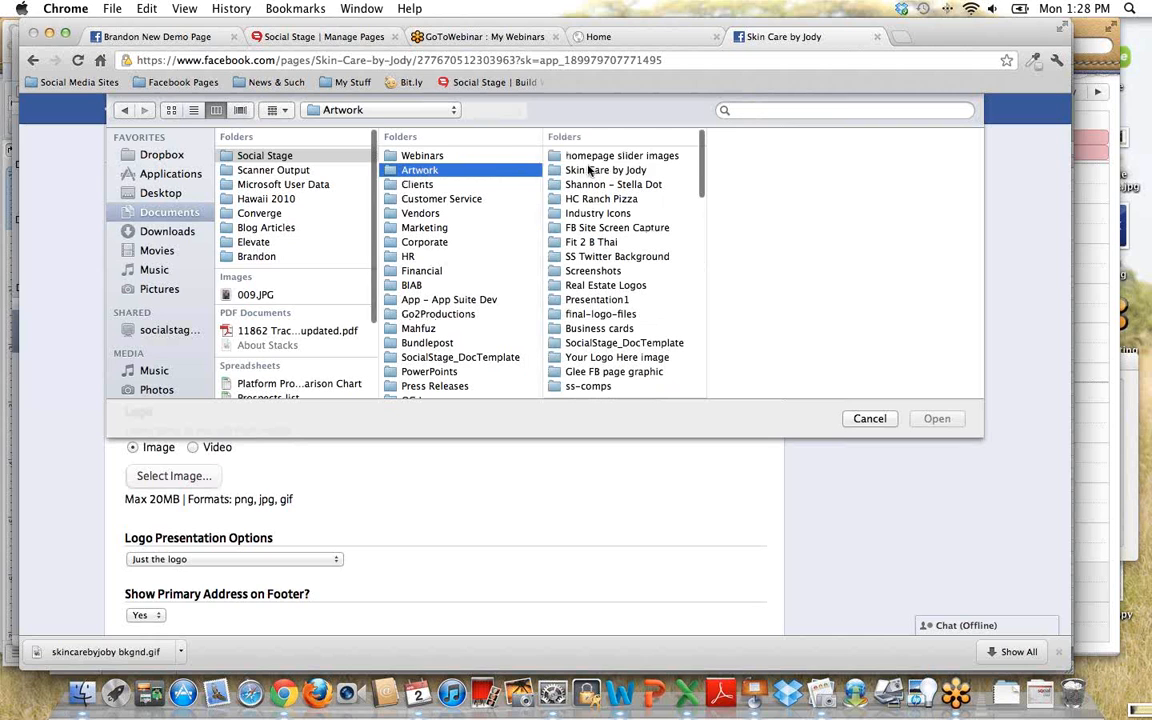
pyautogui.click(598, 170)
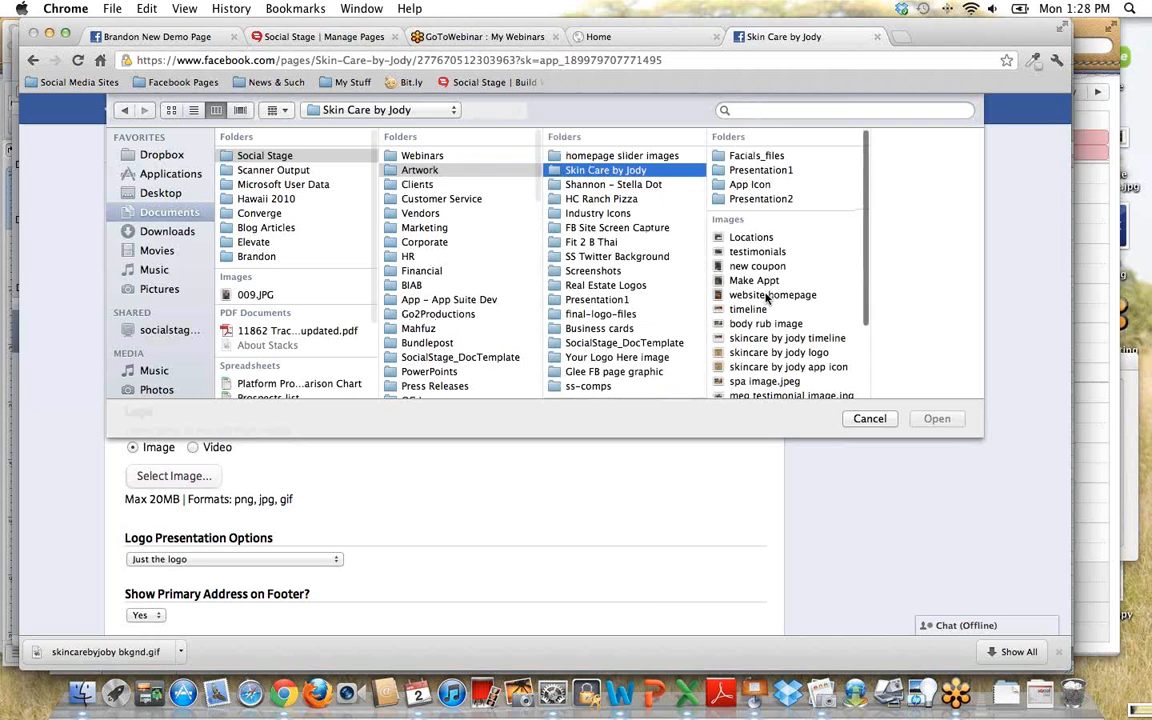
# - Upload the "skincare by jody logo" image as the brand logo
pyautogui.scroll(-1, 765, 297)
pyautogui.scroll(-1, 765, 297)
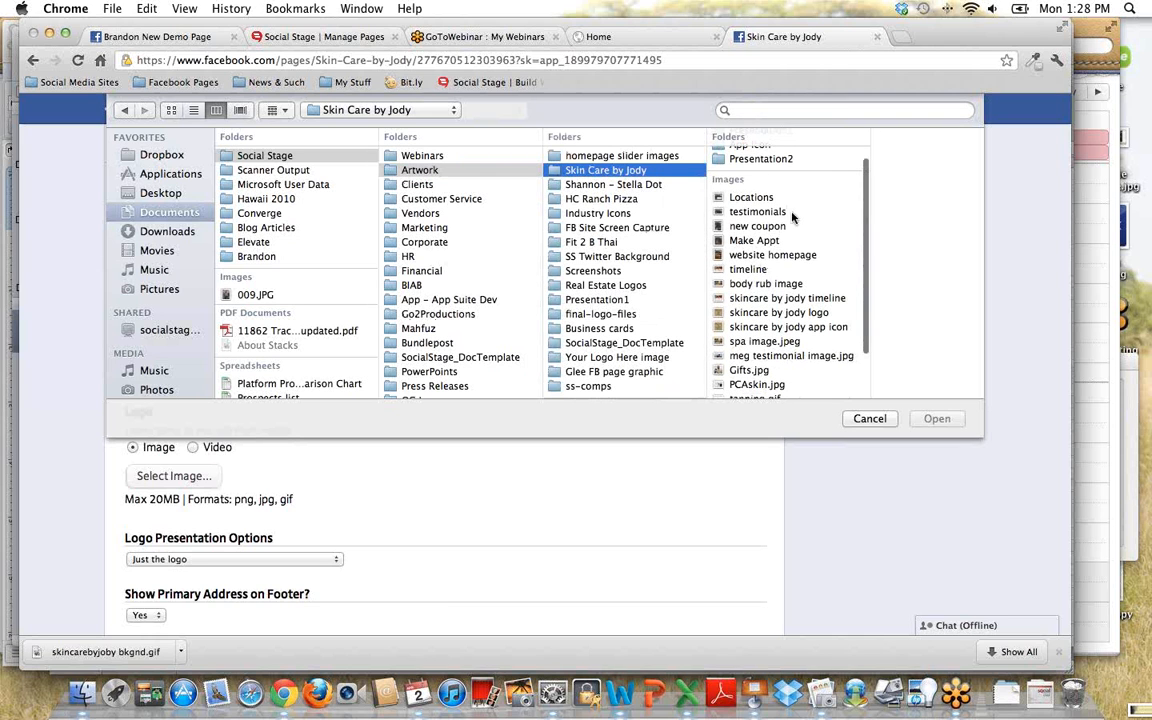
pyautogui.scroll(-2, 775, 265)
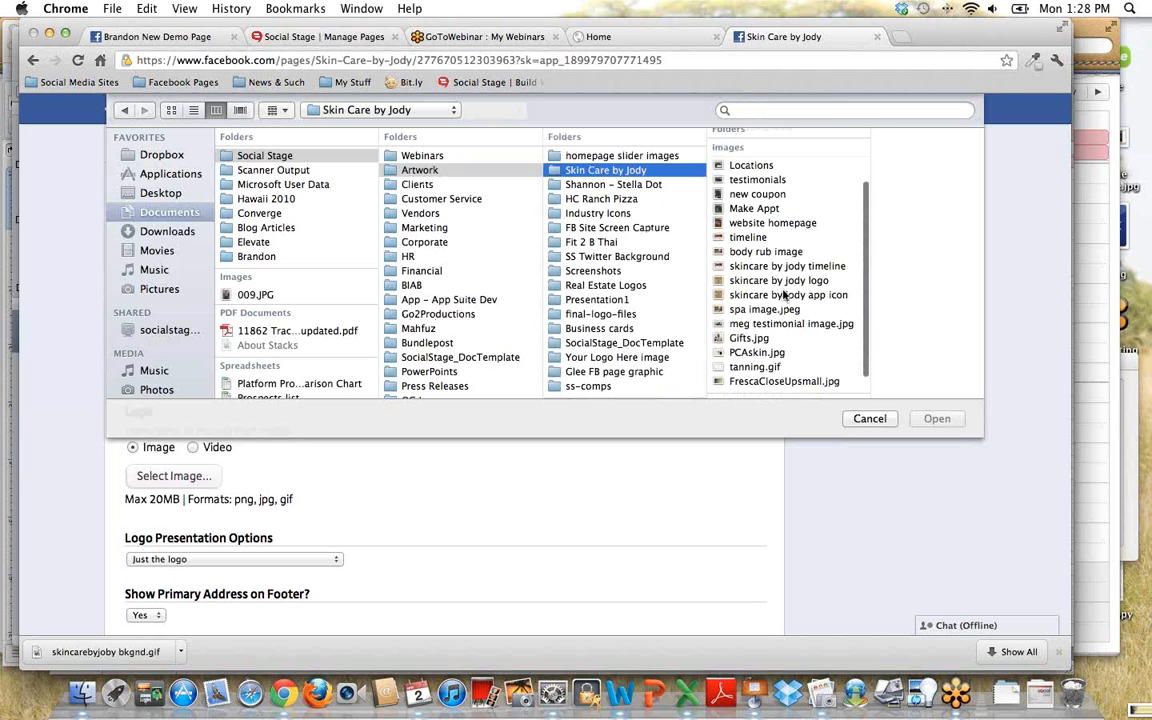
pyautogui.click(767, 281)
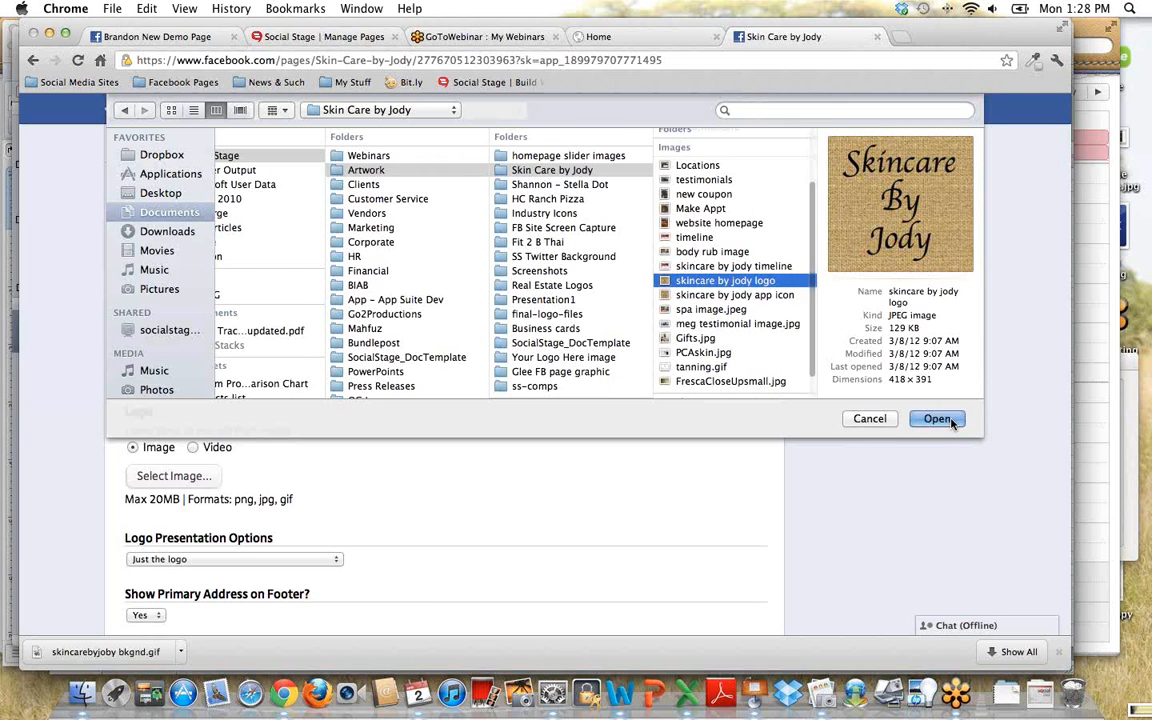
pyautogui.click(938, 413)
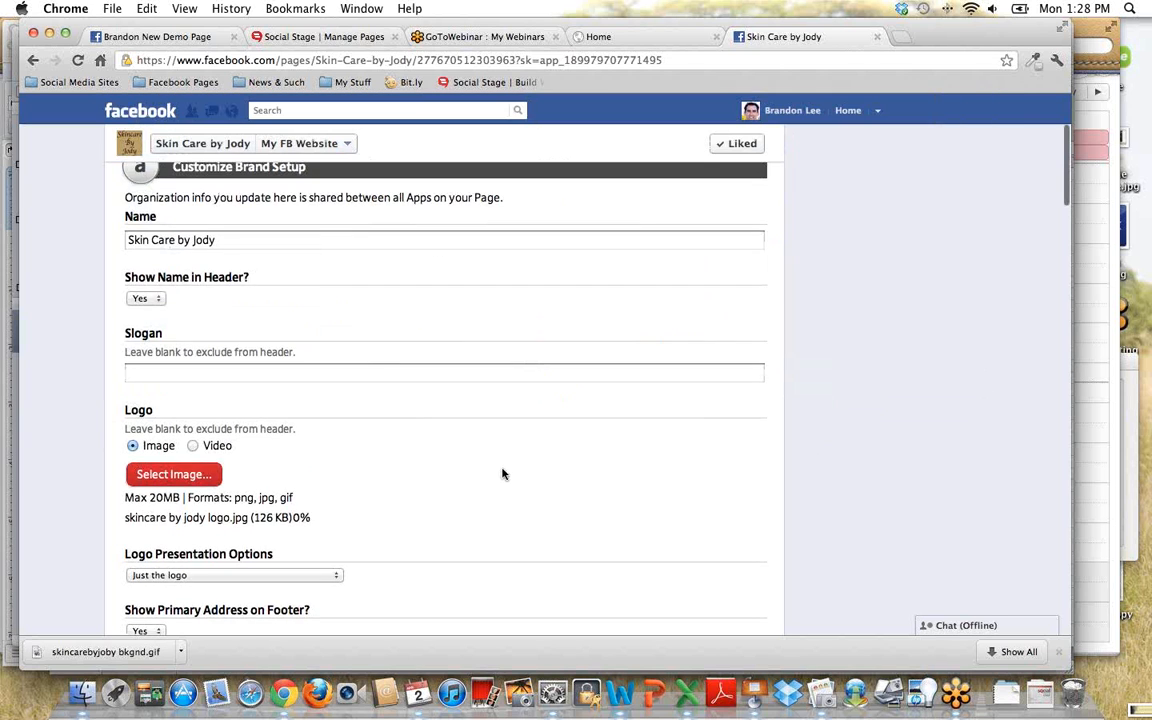
# - Finish the brand setup by going straight to the Done step
pyautogui.scroll(-2, 470, 455)
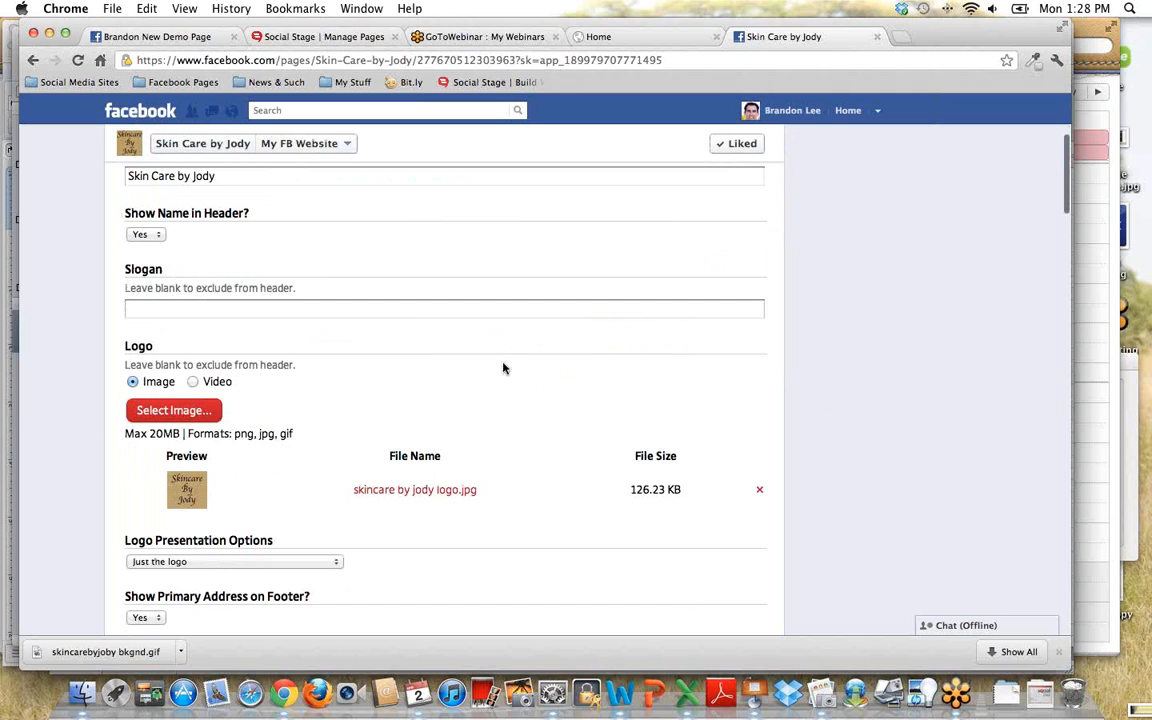
pyautogui.scroll(5, 501, 368)
pyautogui.click(612, 270)
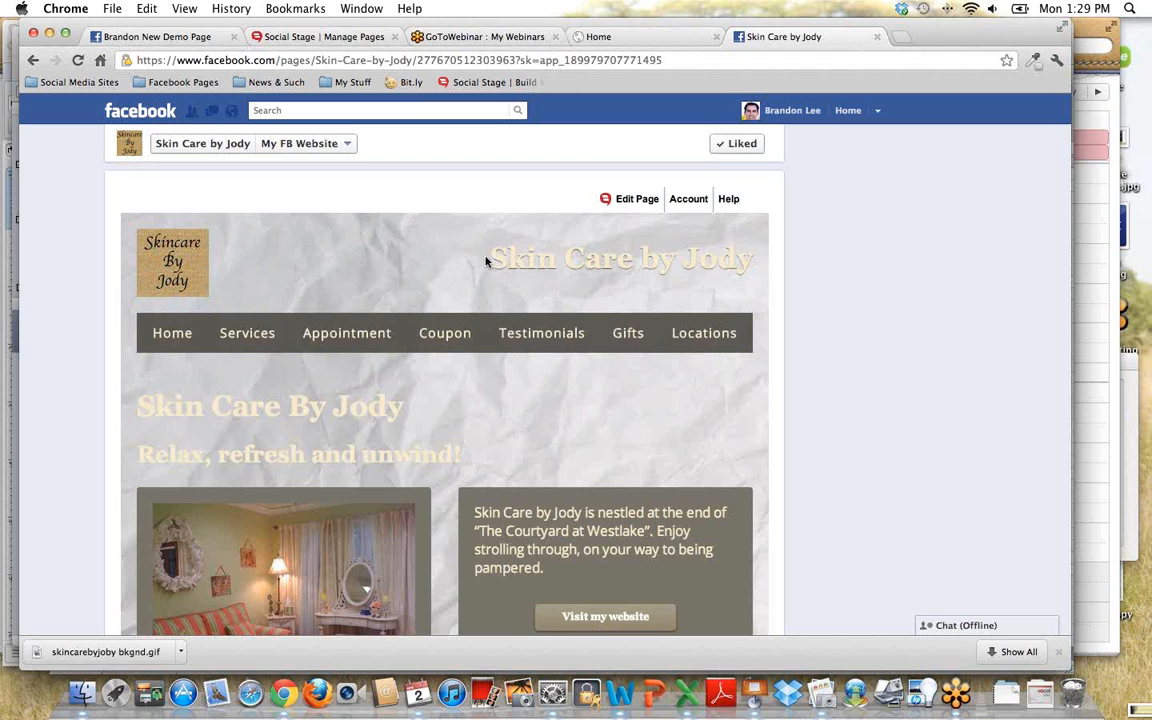
# - Check the brand name in the page header, view the Services page, and return to the Home page
pyautogui.moveTo(488, 259); pyautogui.dragTo(750, 260)
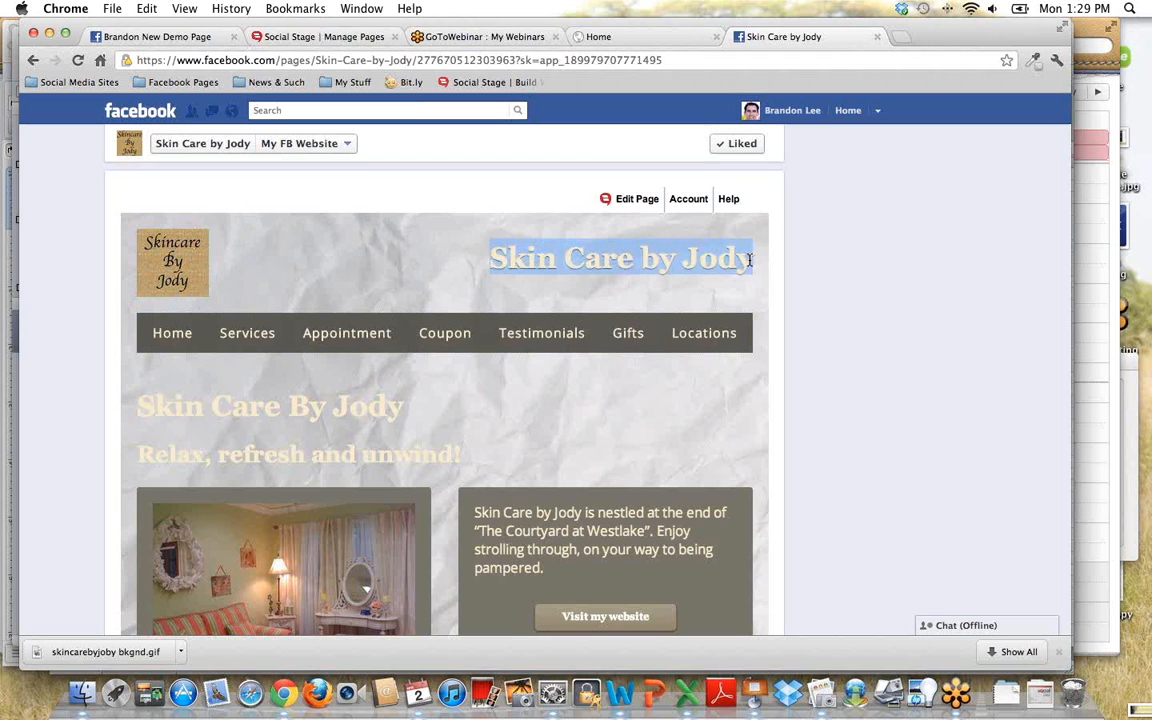
pyautogui.click(411, 265)
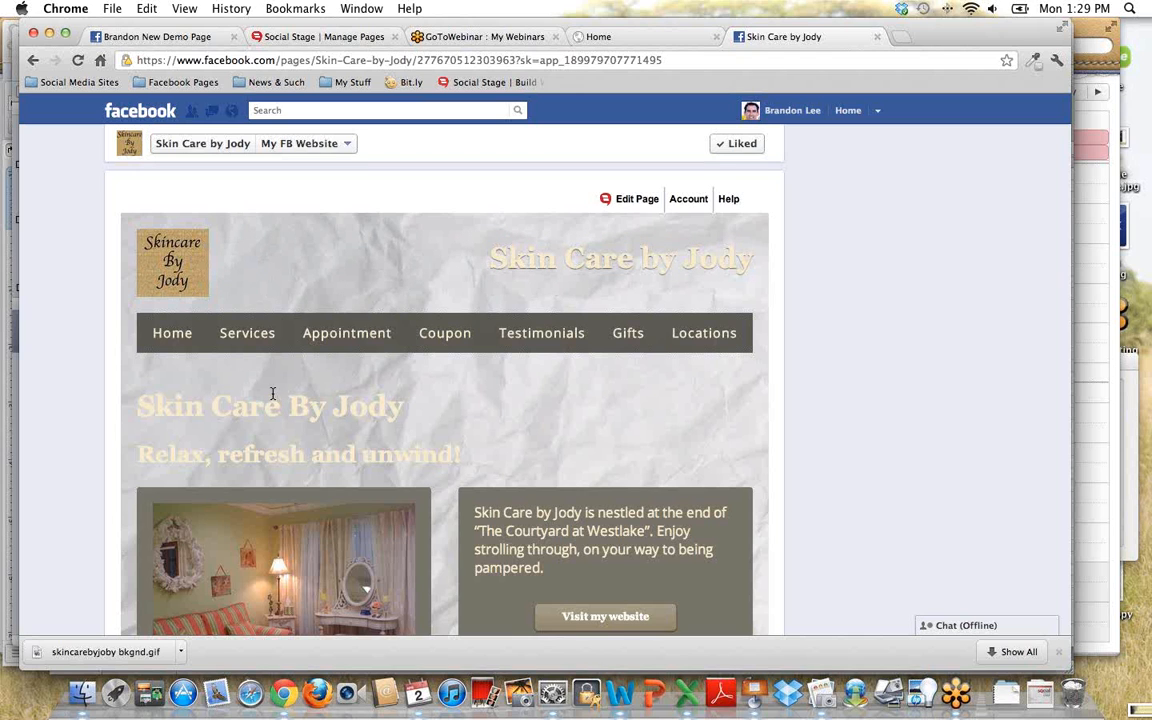
pyautogui.click(253, 336)
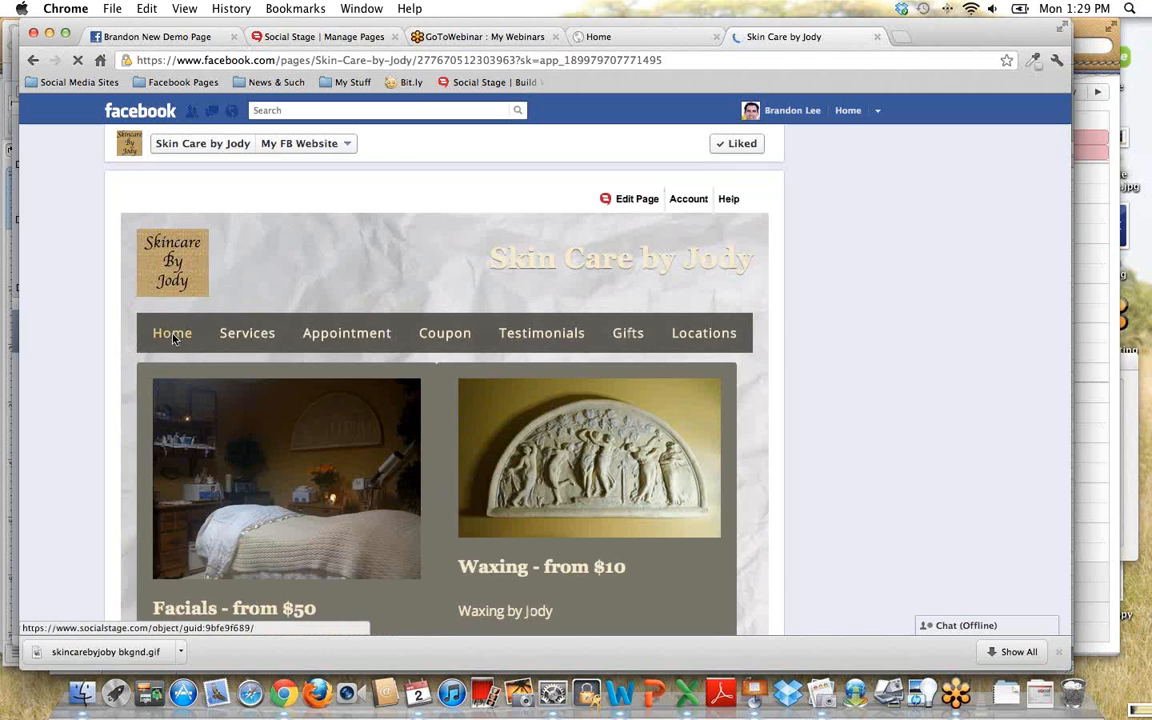
pyautogui.click(167, 344)
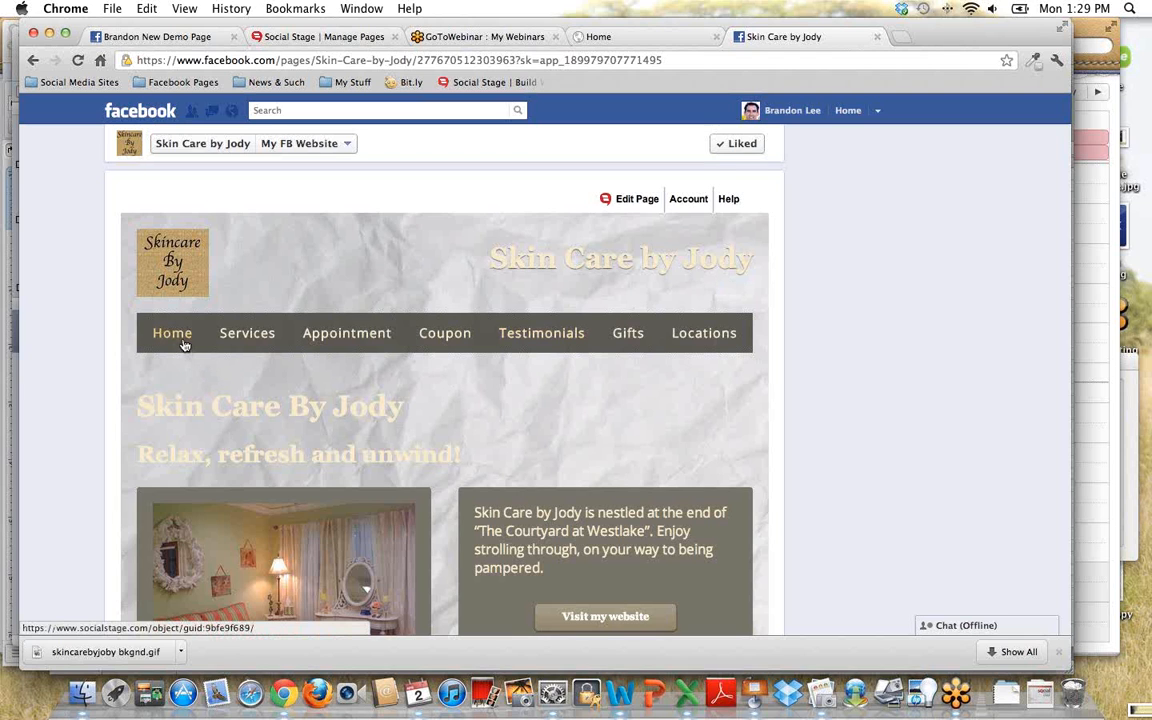
# - Reopen the Home page's customization, clear the company name, return to the page, and dismiss the calendar alert
pyautogui.moveTo(641, 198)
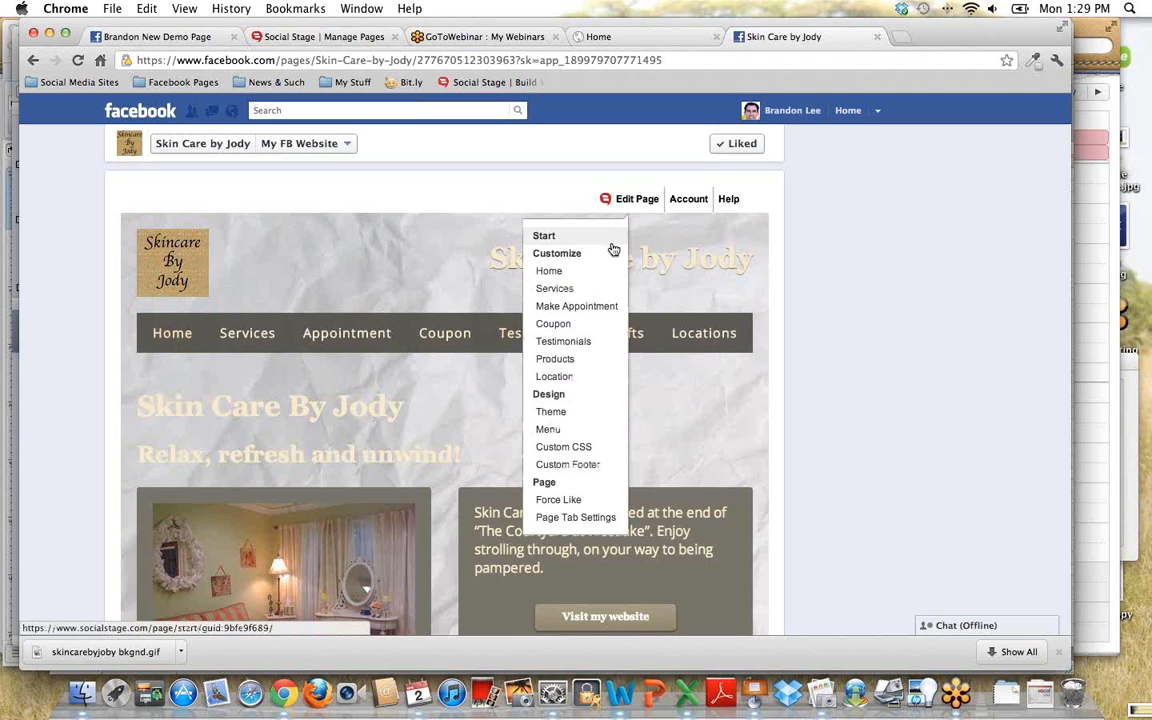
pyautogui.click(590, 271)
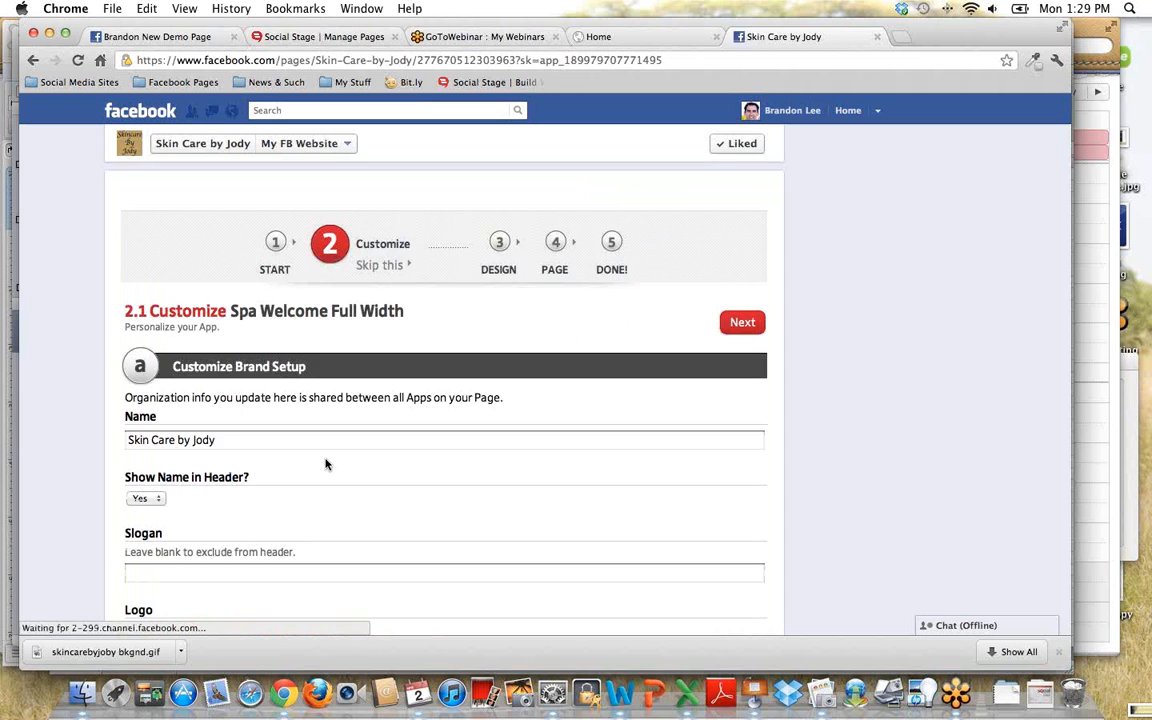
pyautogui.scroll(-10, 321, 446)
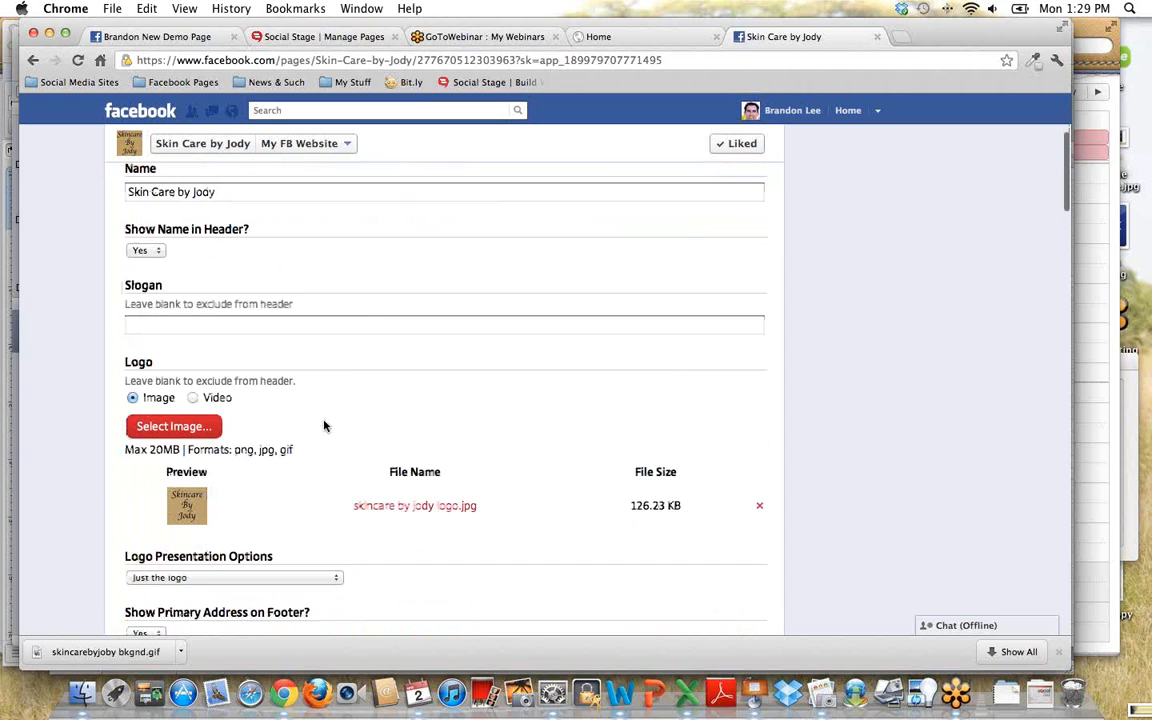
pyautogui.scroll(-8, 600, 470)
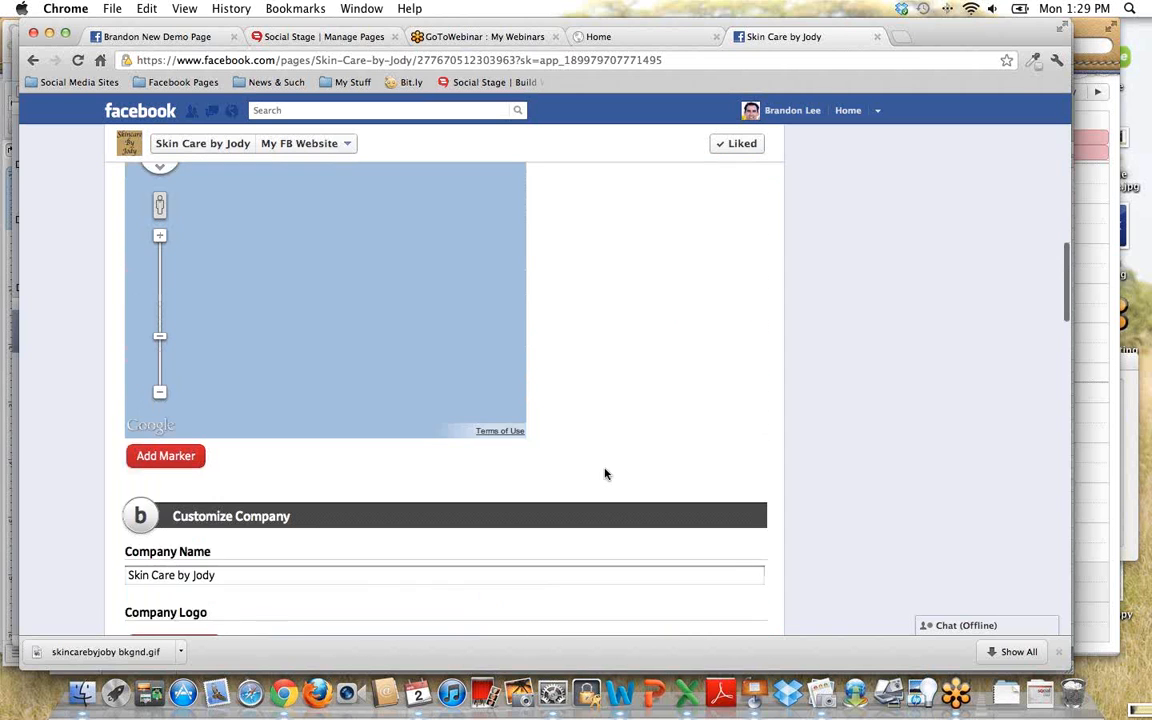
pyautogui.moveTo(600, 458); pyautogui.dragTo(38, 463)
pyautogui.press('BackSpace')
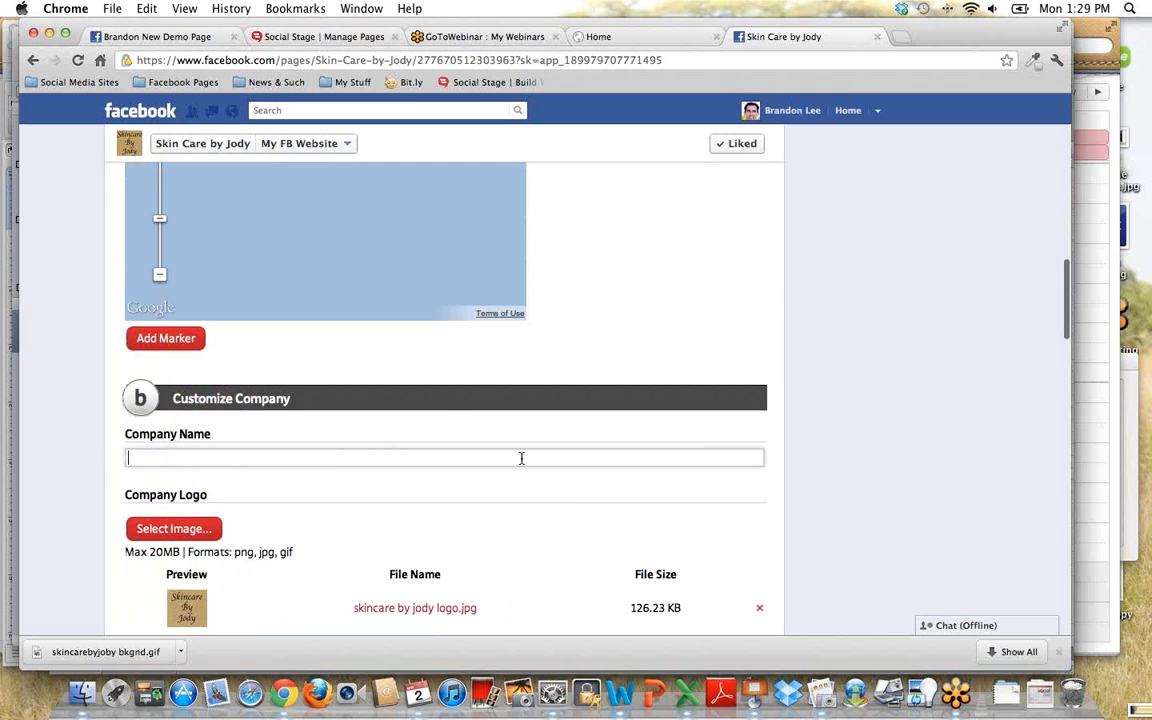
pyautogui.scroll(4, 638, 444)
pyautogui.scroll(10, 638, 444)
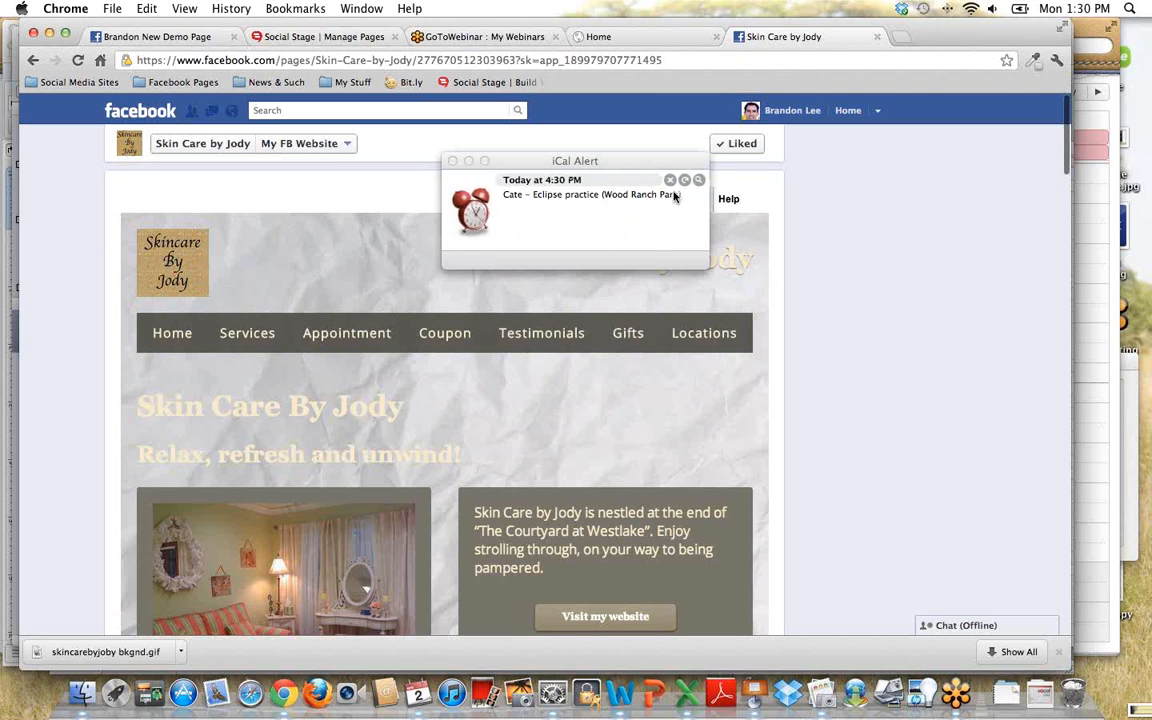
pyautogui.click(671, 180)
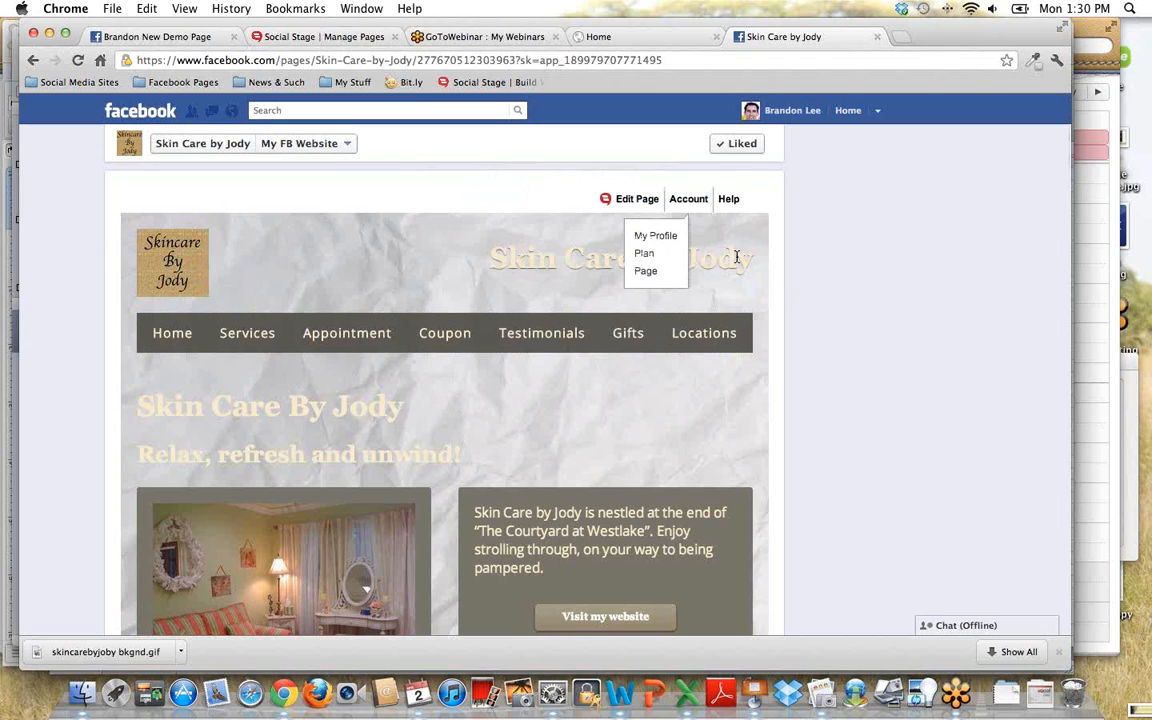